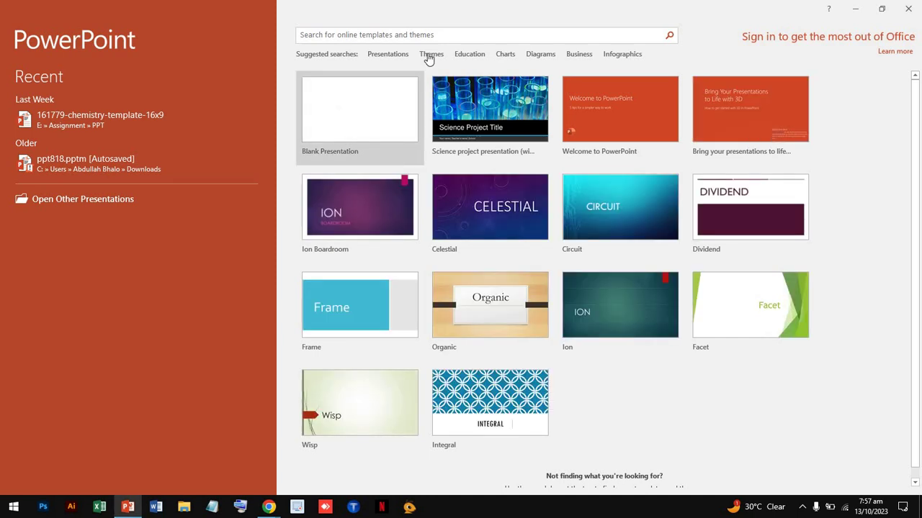
Look through the Education template results, then return and create a Blank Presentation
click(465, 57)
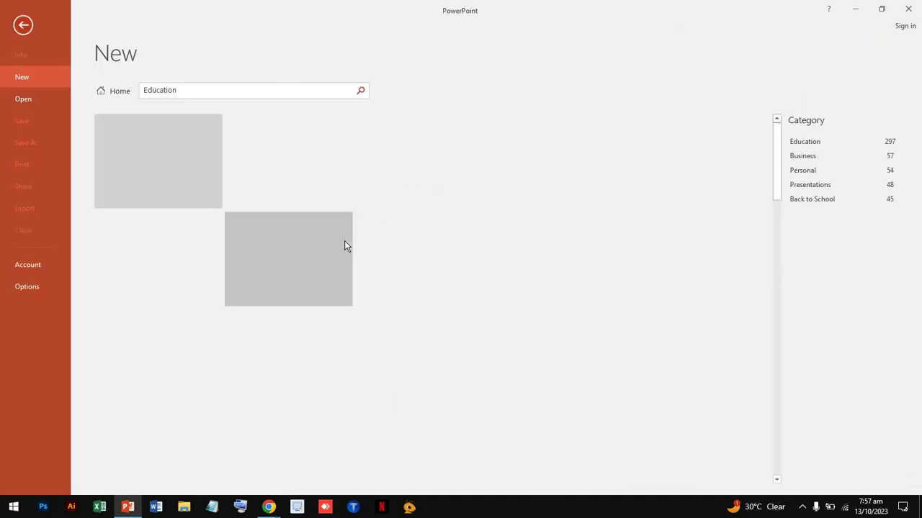
scroll(466, 261, down, 3)
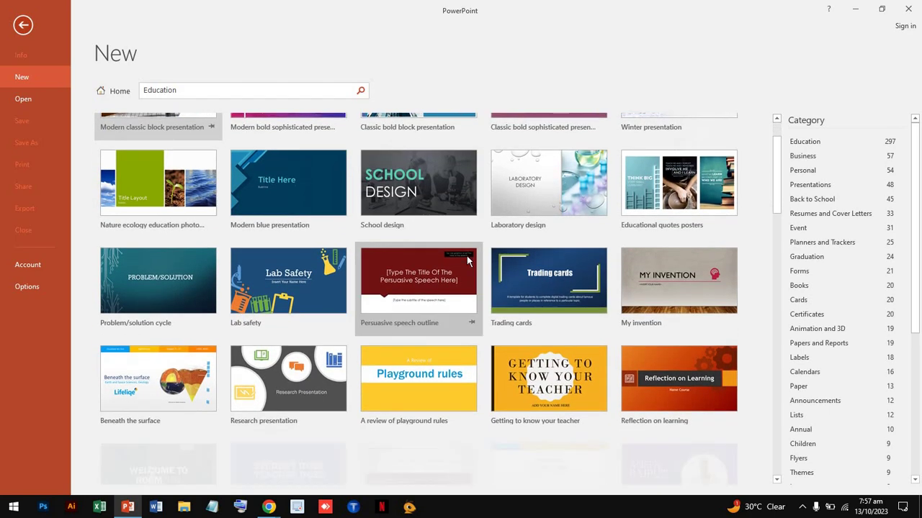
scroll(466, 261, down, 1)
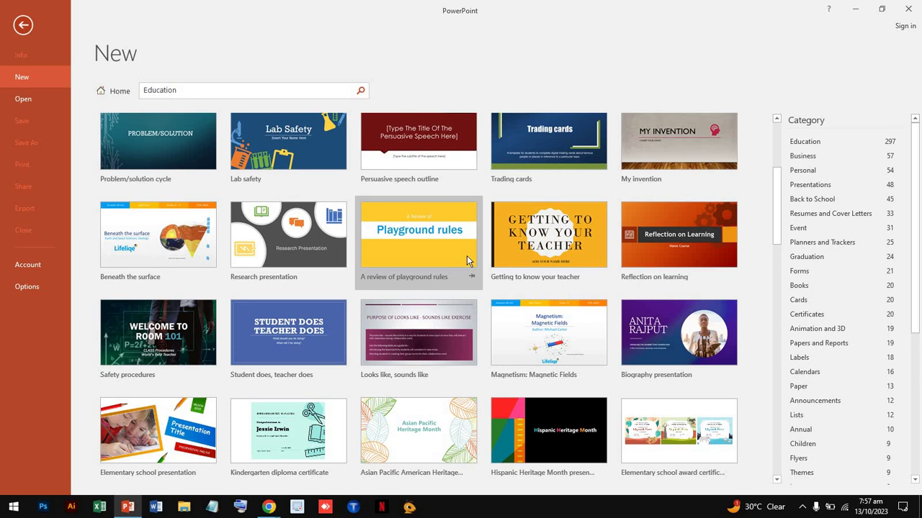
scroll(466, 261, up, 5)
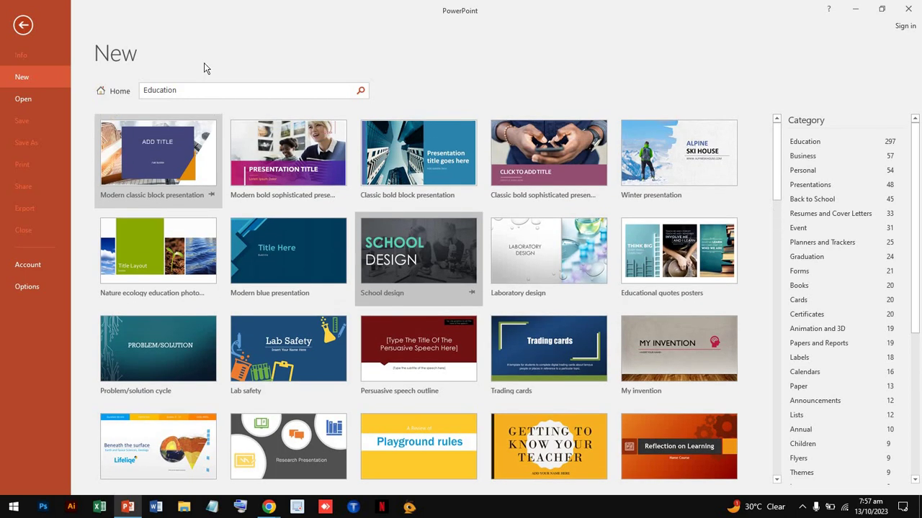
click(22, 25)
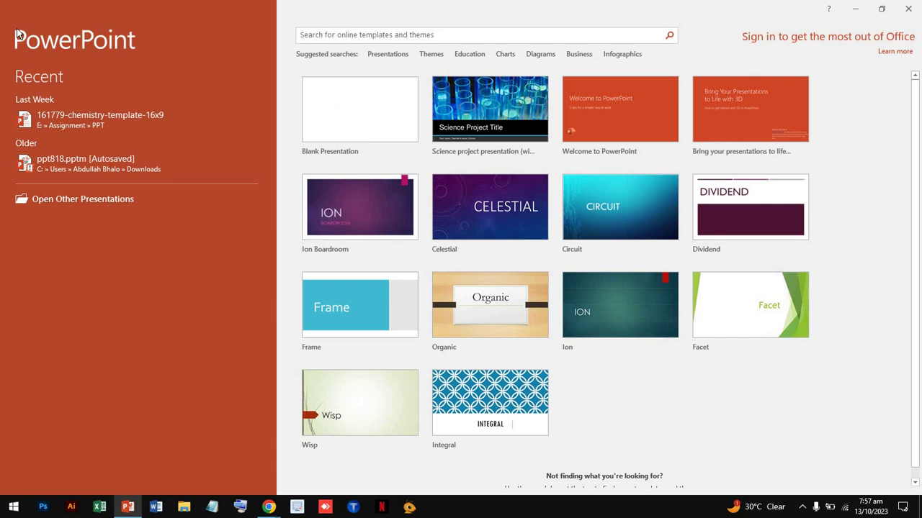
click(342, 131)
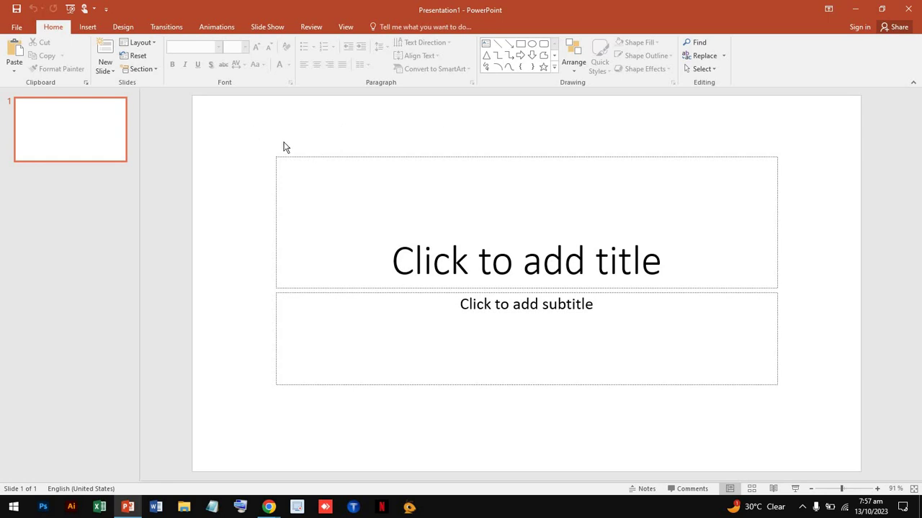
Delete the subtitle and title placeholders from slide 1
drag(473, 367, 519, 405)
click(517, 384)
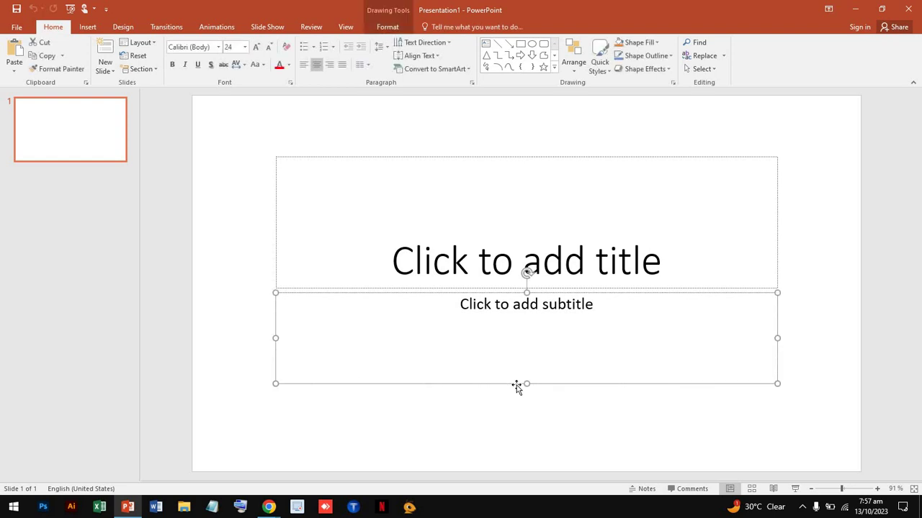
key(Delete)
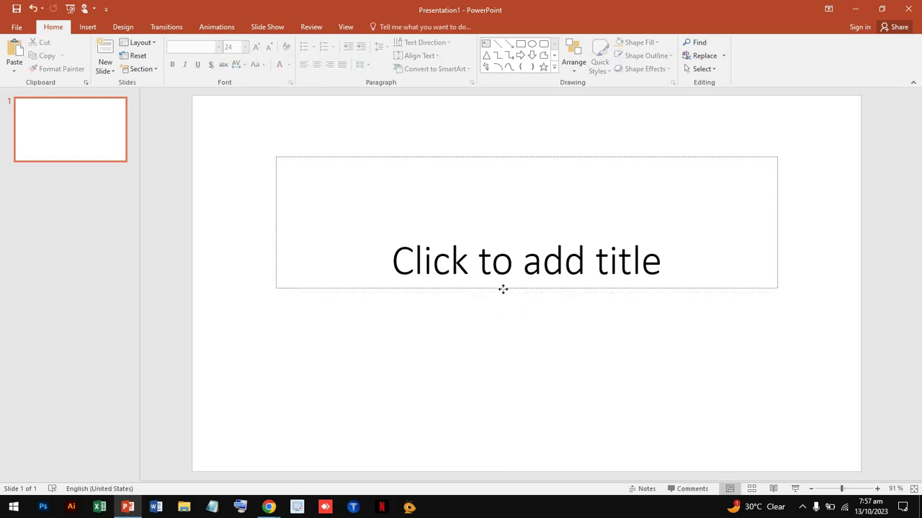
click(502, 289)
key(Delete)
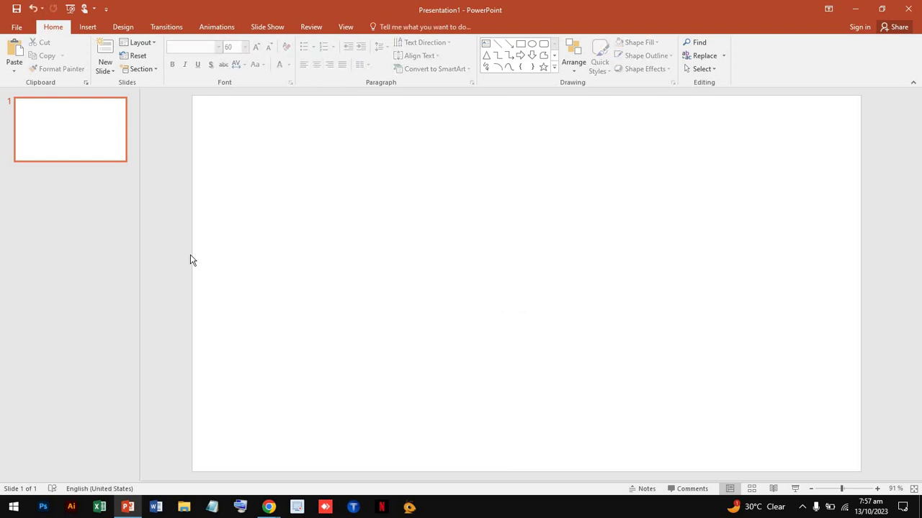
click(17, 27)
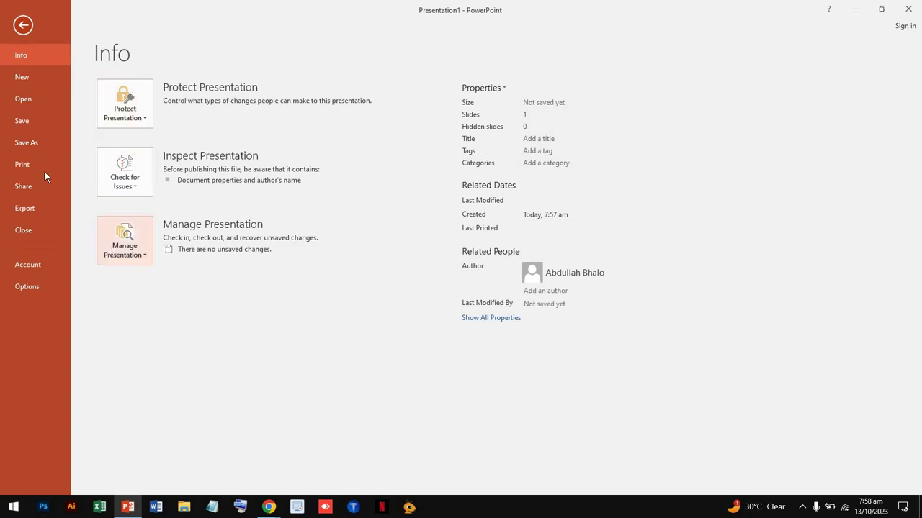
click(23, 27)
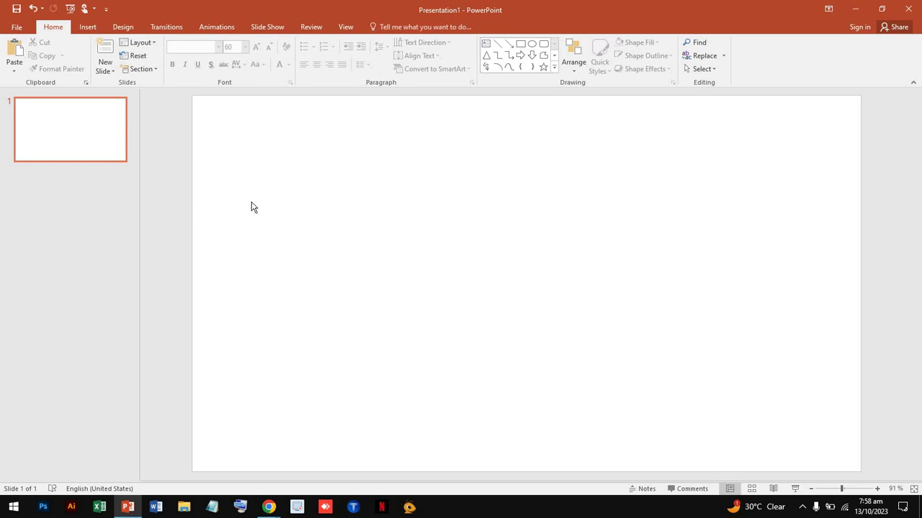
key(alt+Tab)
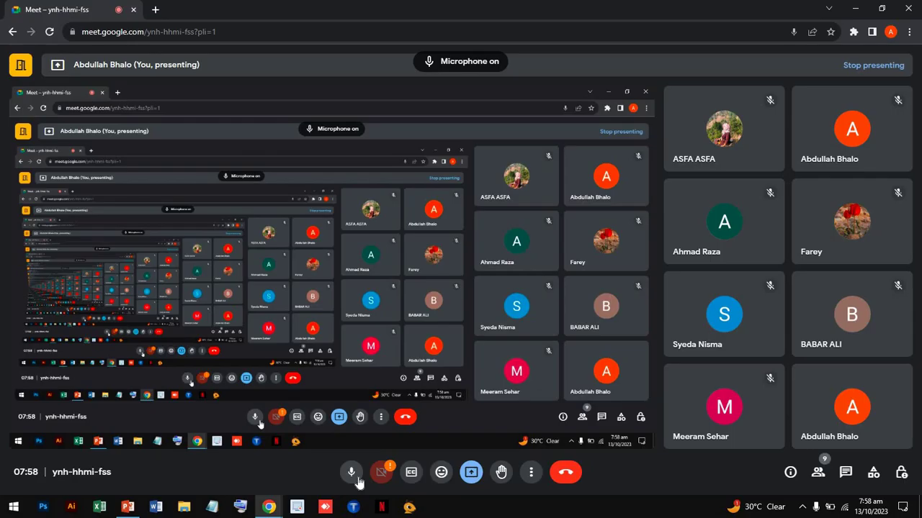
click(130, 508)
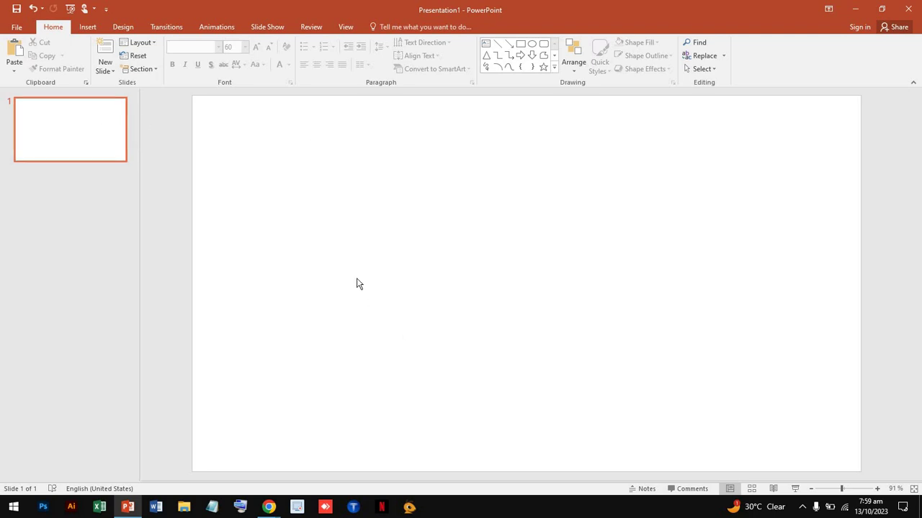
Add a Title Only slide after slide 1, then return to slide 1
scroll(487, 290, down, 1)
scroll(487, 290, down, 2)
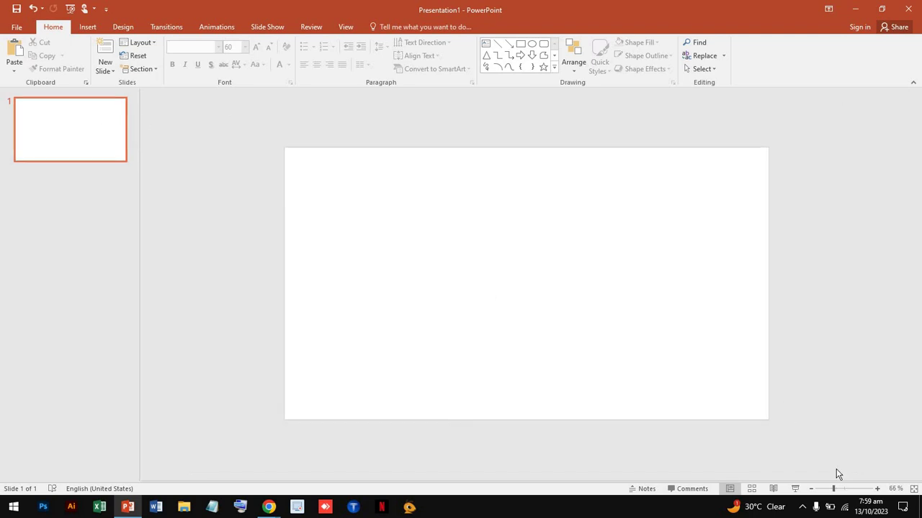
mouse_move(833, 489)
mouse_down()
mouse_move(844, 489)
mouse_move(835, 494)
mouse_up()
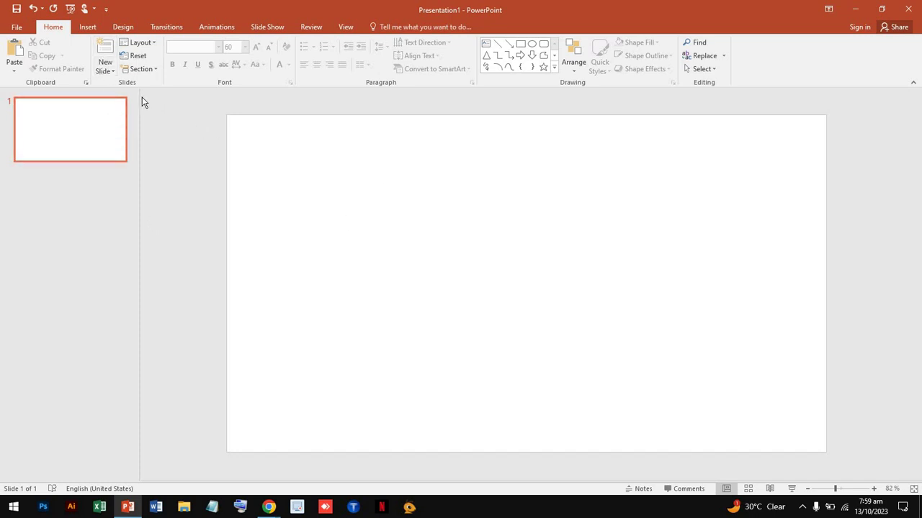
click(105, 64)
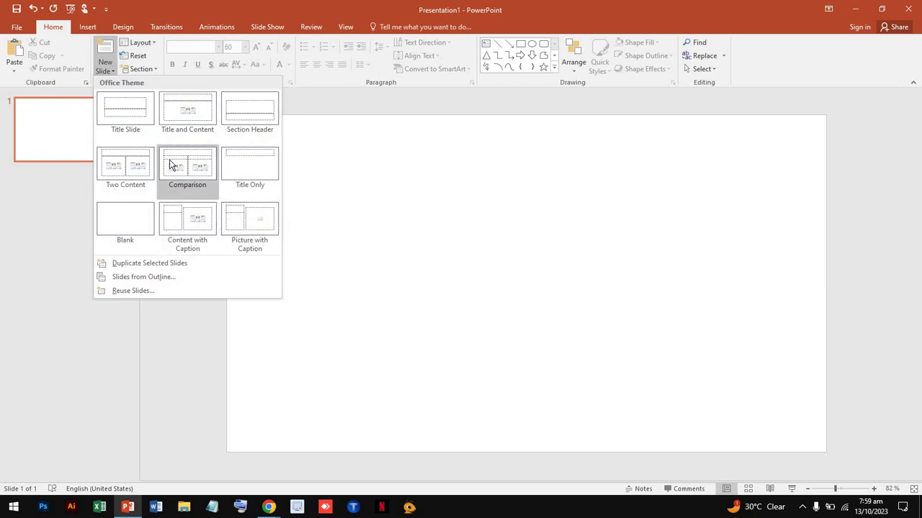
click(255, 176)
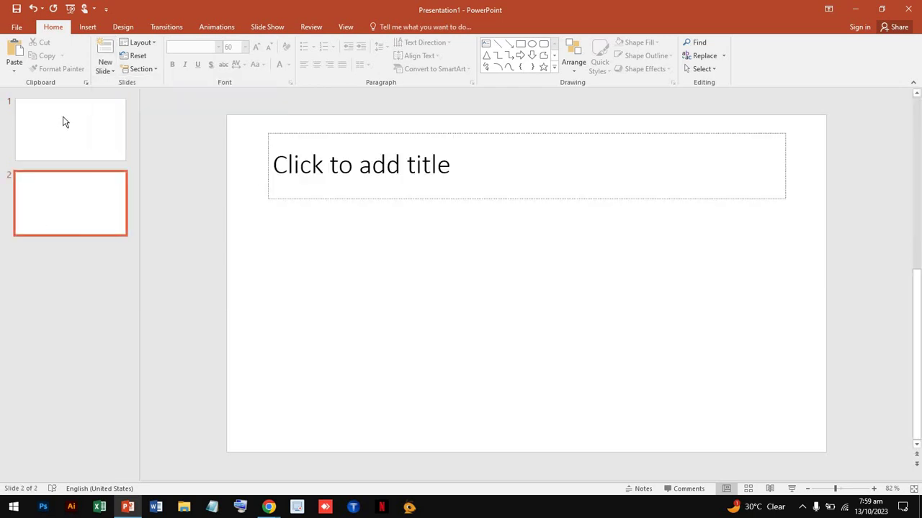
click(79, 125)
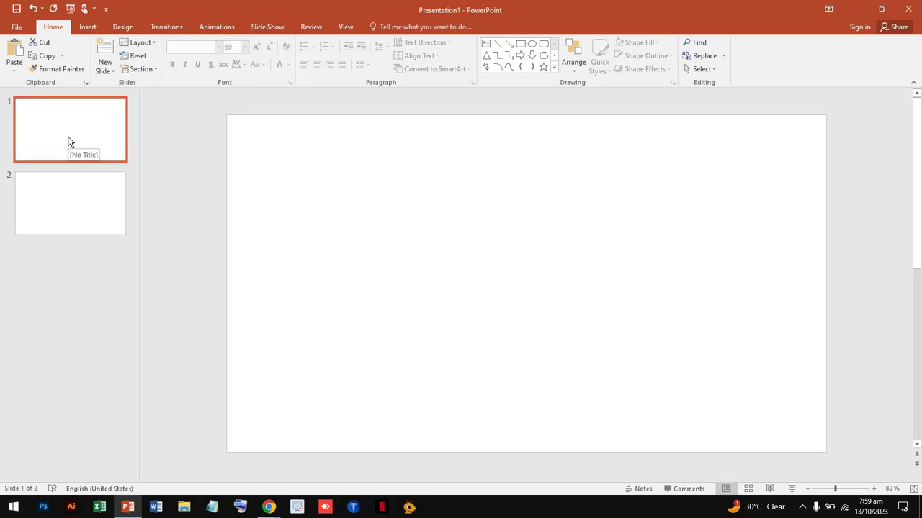
Create a new presentation from the Main Event theme in File > New
click(16, 27)
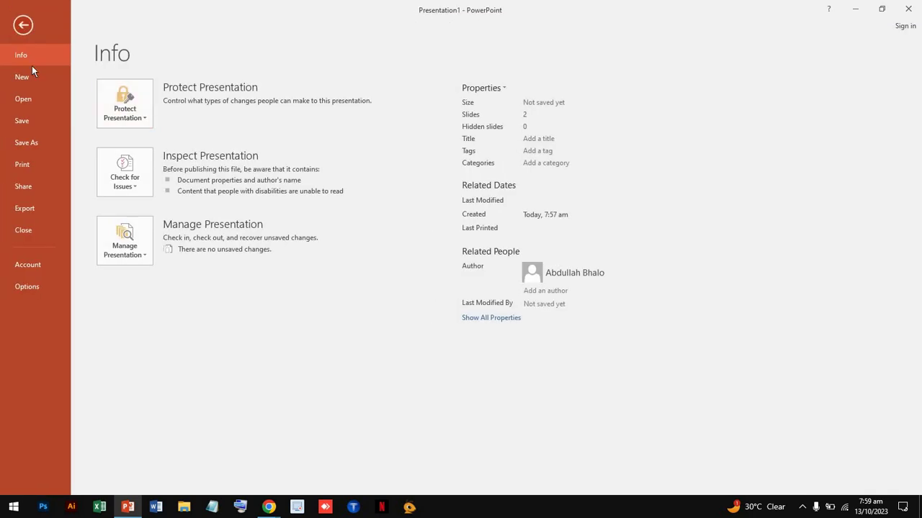
click(22, 77)
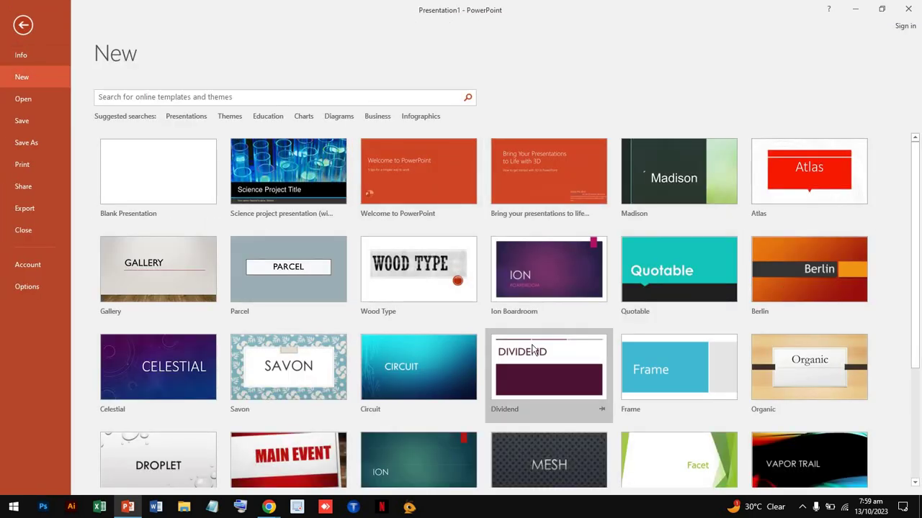
scroll(533, 350, down, 1)
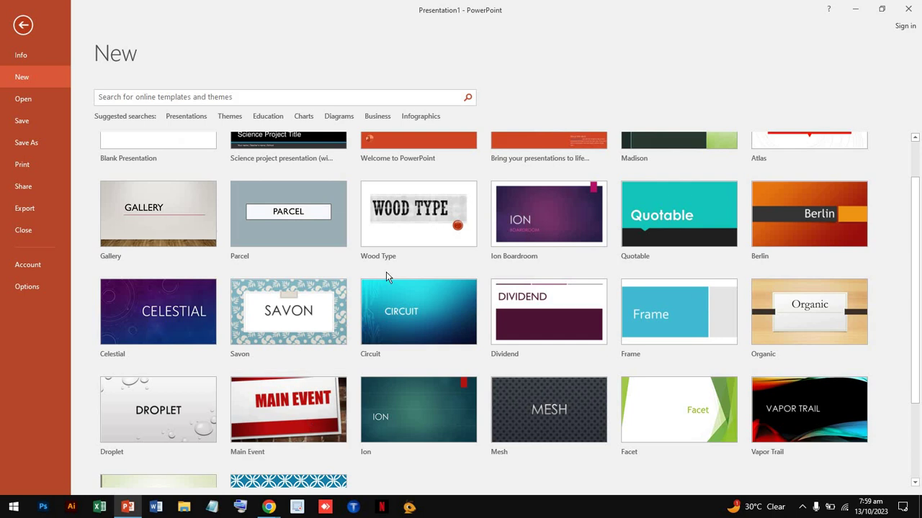
scroll(386, 272, down, 2)
scroll(250, 275, up, 1)
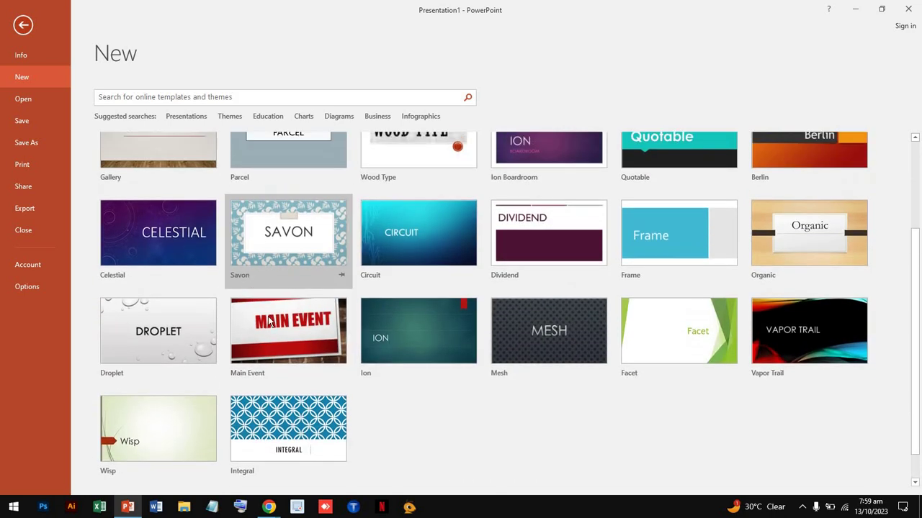
click(269, 322)
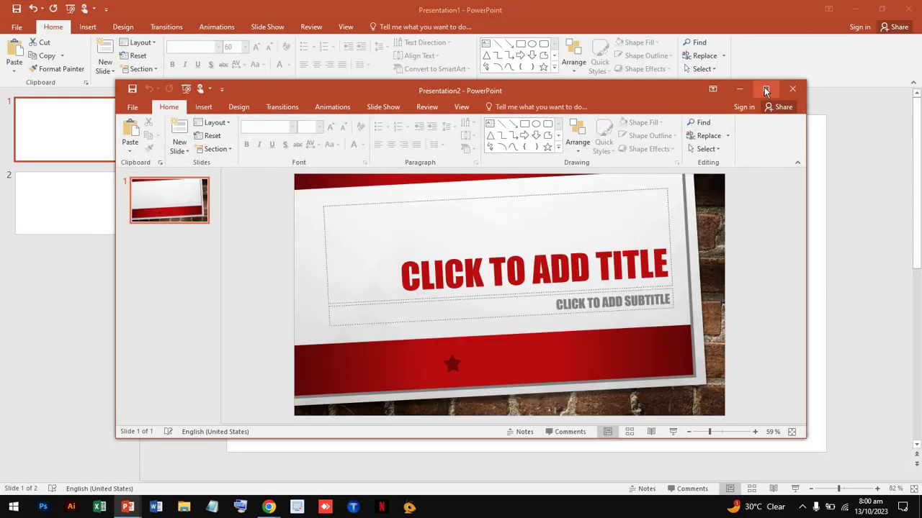
Maximize the new presentation window and add a Blank layout slide
click(766, 88)
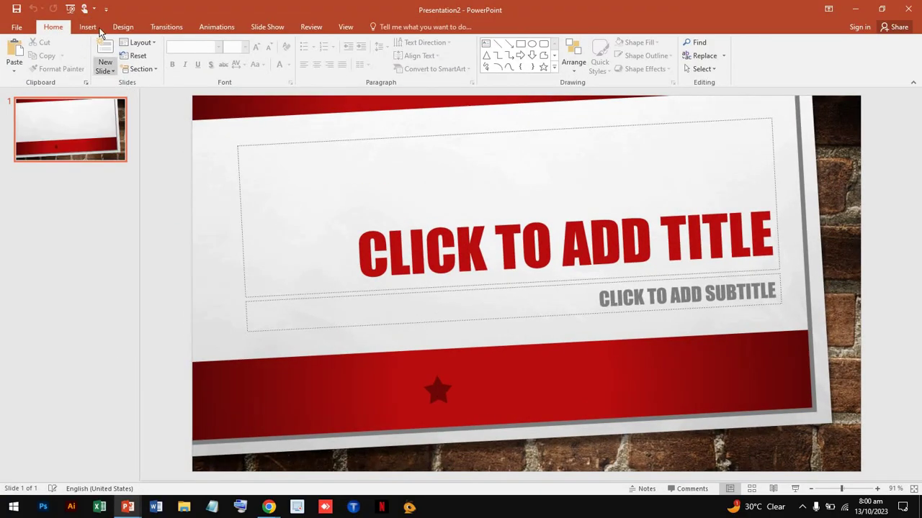
click(108, 72)
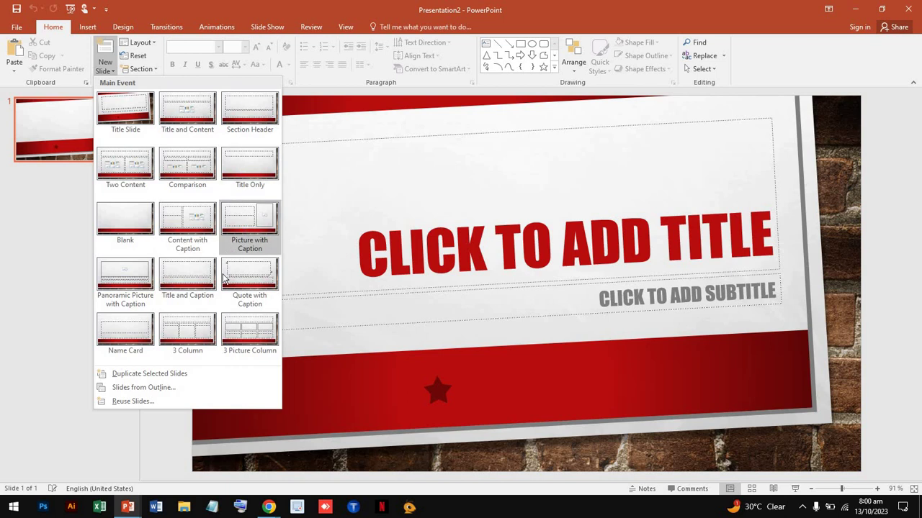
click(118, 221)
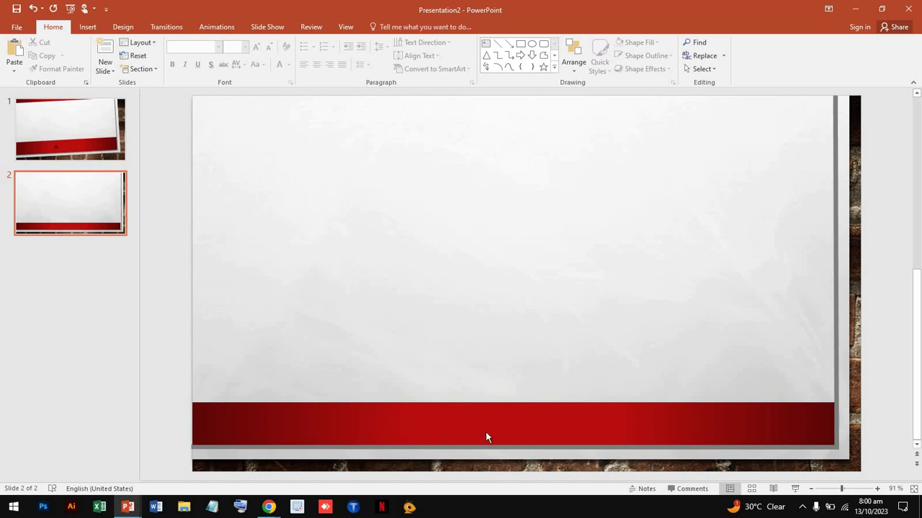
Duplicate the title slide and display the new slide 2
click(96, 150)
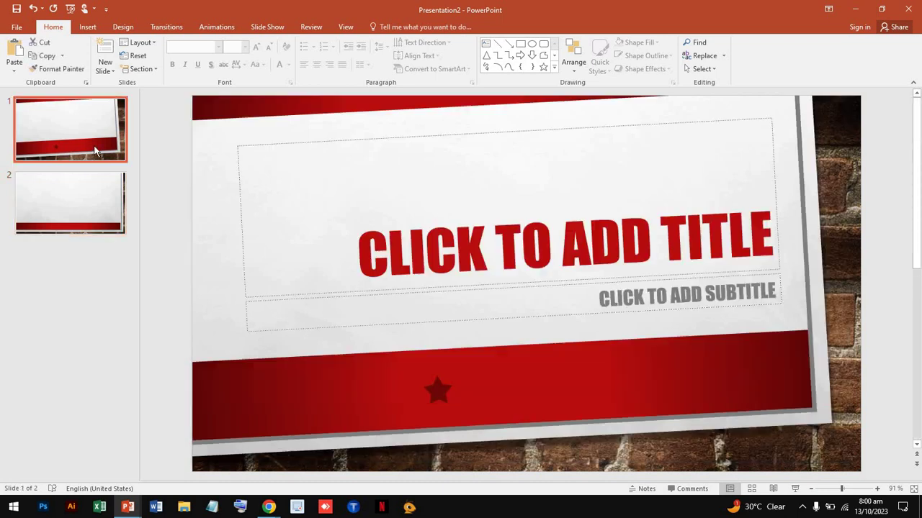
right_click(96, 149)
key(Escape)
click(105, 75)
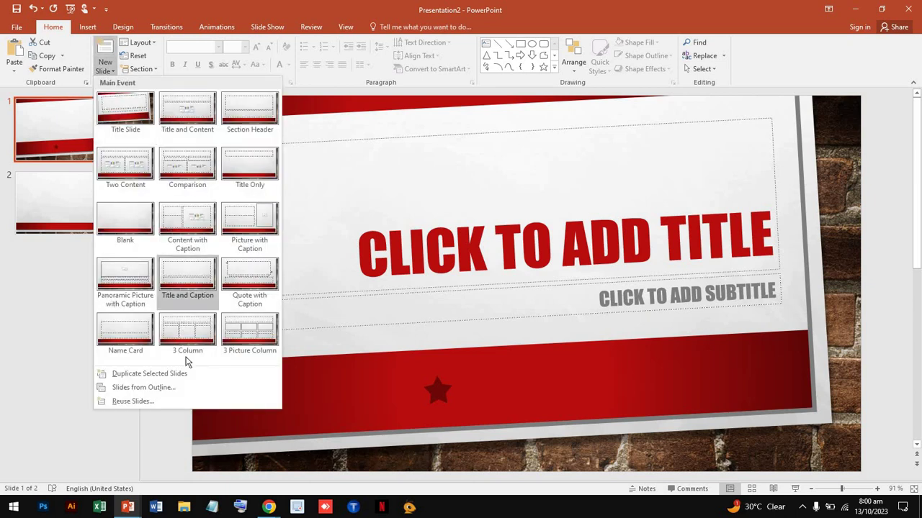
click(131, 374)
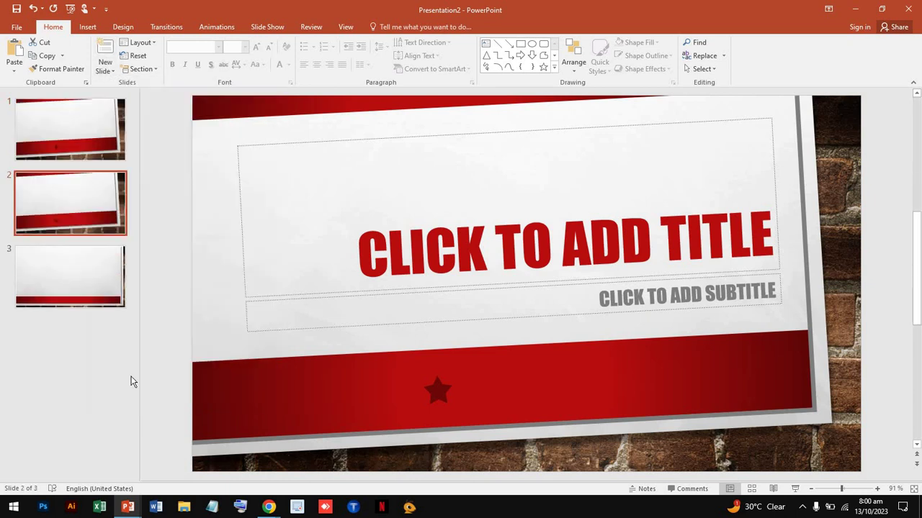
click(80, 150)
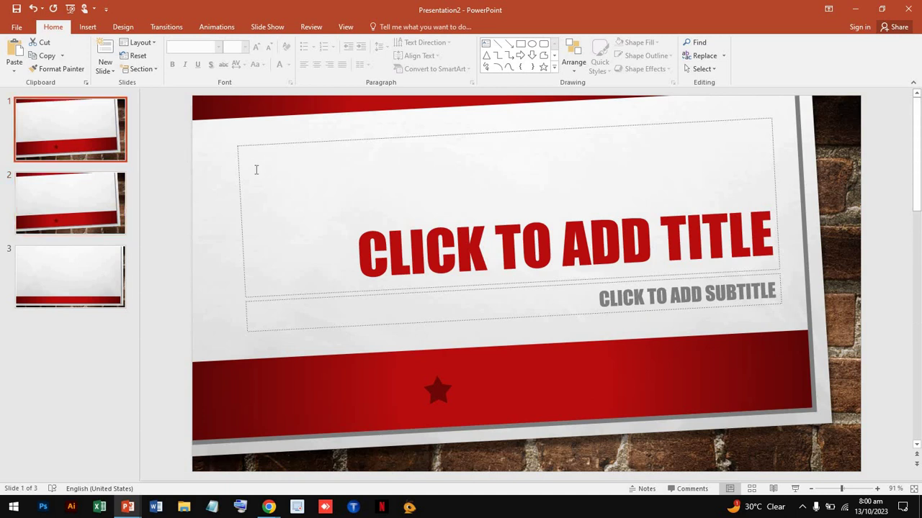
click(69, 203)
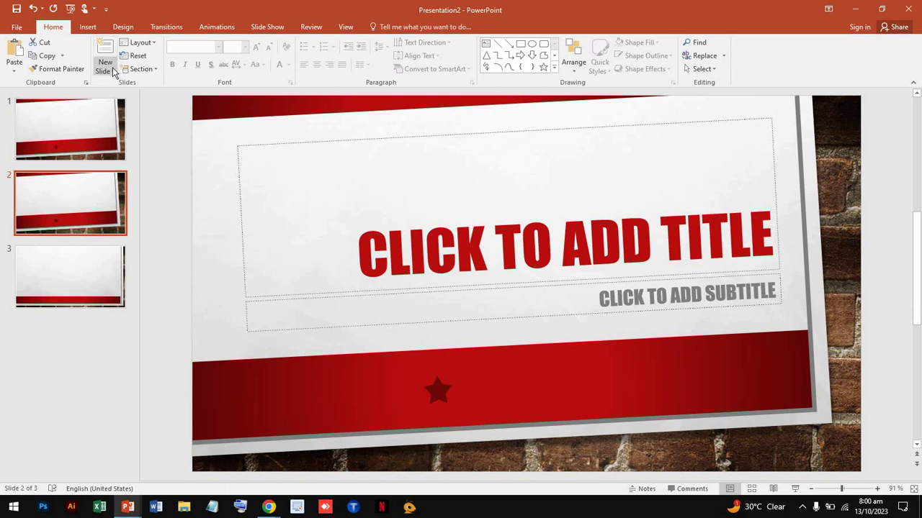
Apply the Two Content layout to slide 2 and reset its placeholders
click(154, 45)
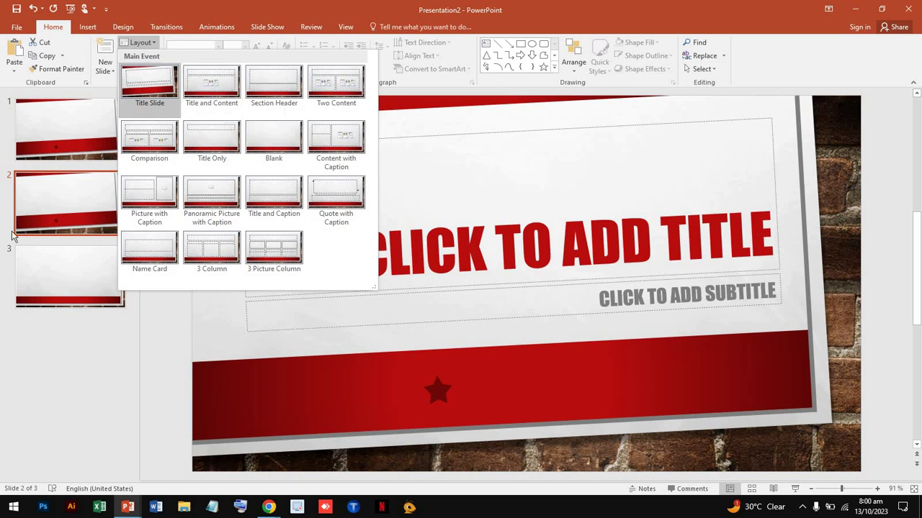
click(44, 204)
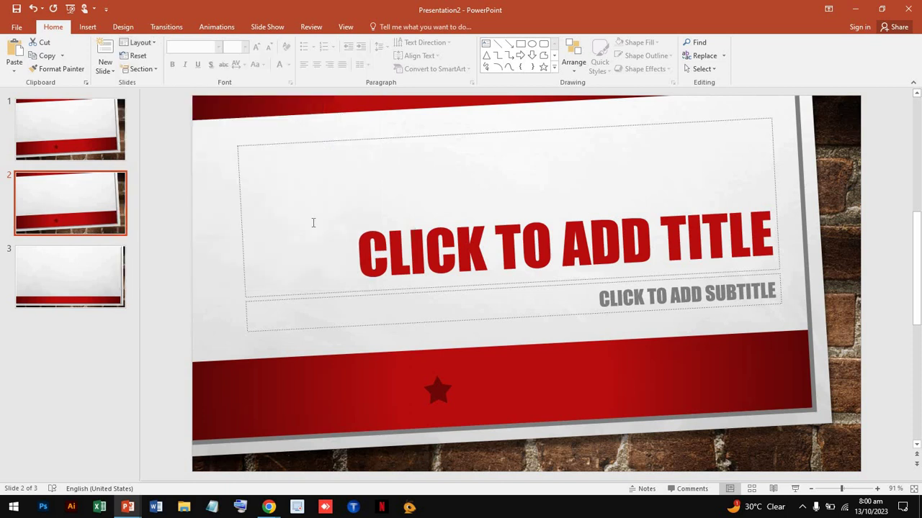
click(152, 47)
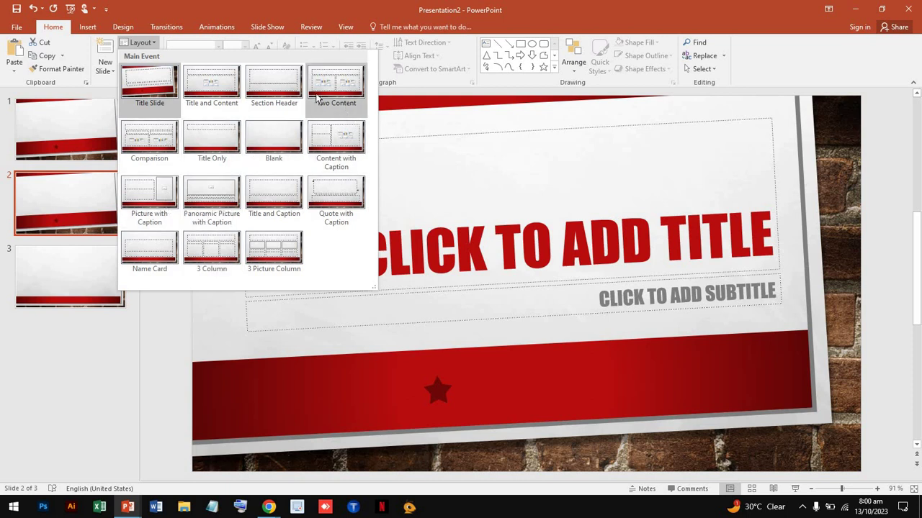
click(343, 93)
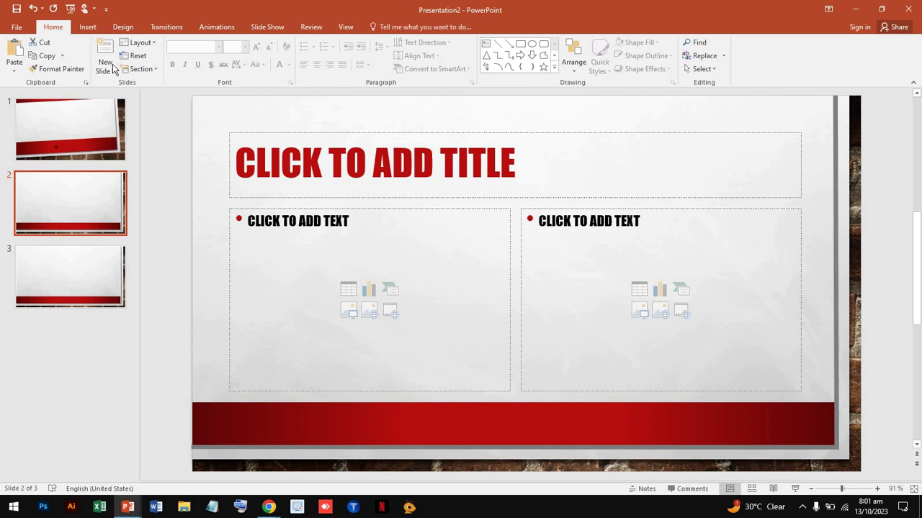
click(136, 56)
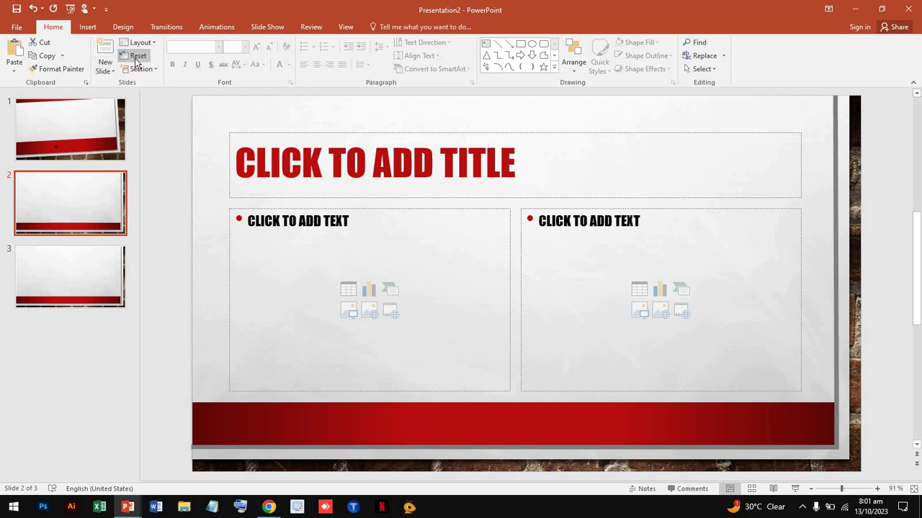
click(135, 59)
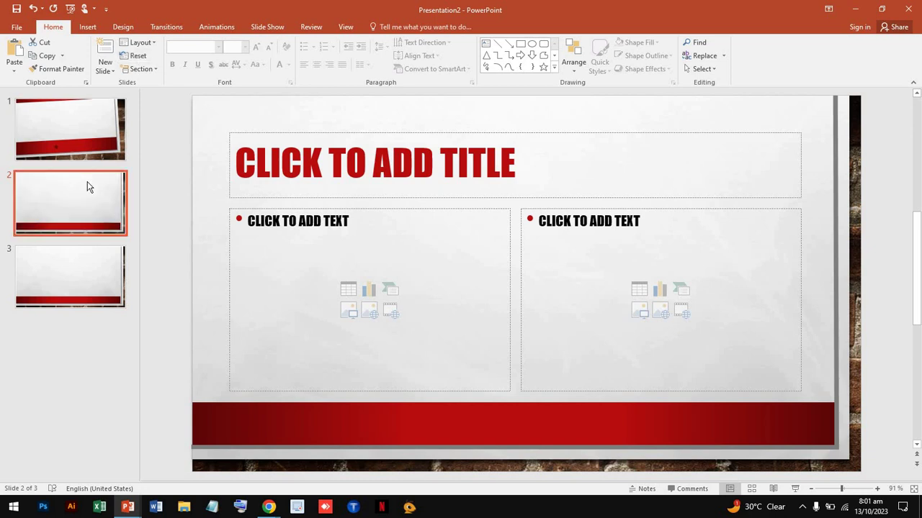
Add a section starting at slide 2, then collapse and expand Default and Untitled Sections
click(157, 72)
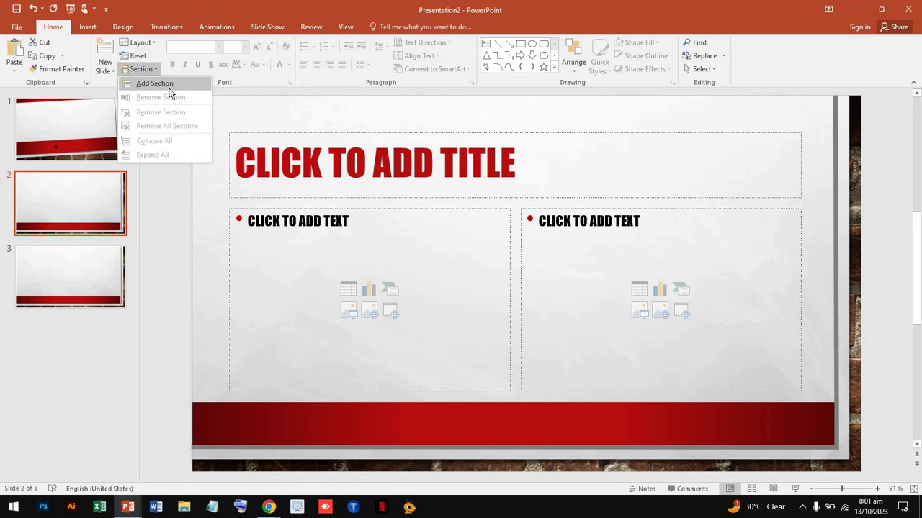
click(170, 85)
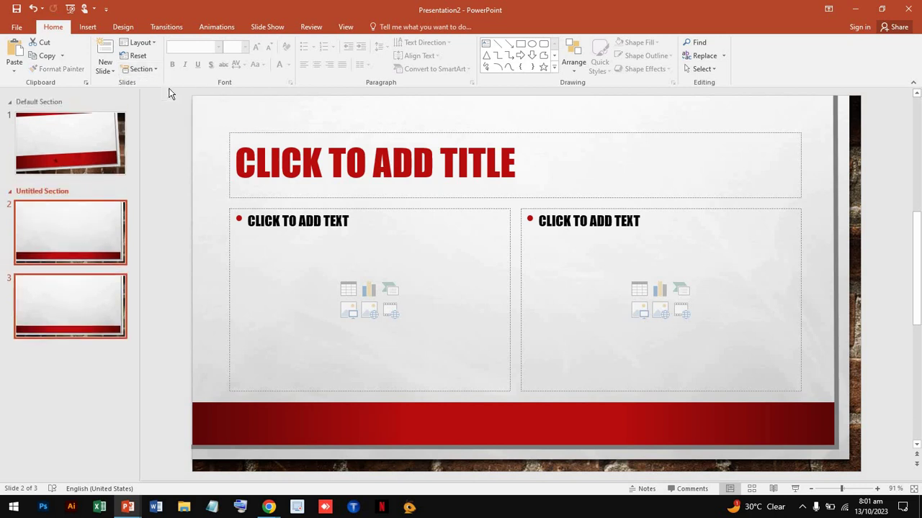
click(11, 193)
click(11, 193)
click(10, 101)
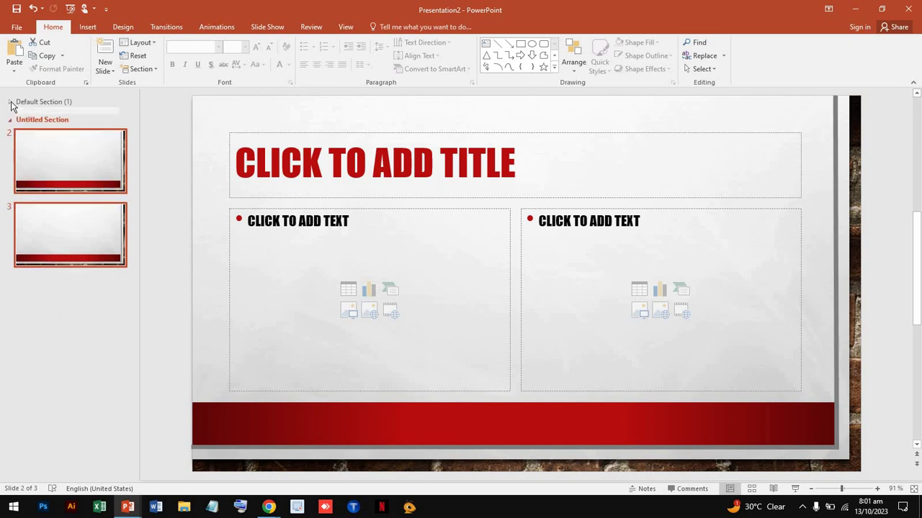
click(10, 101)
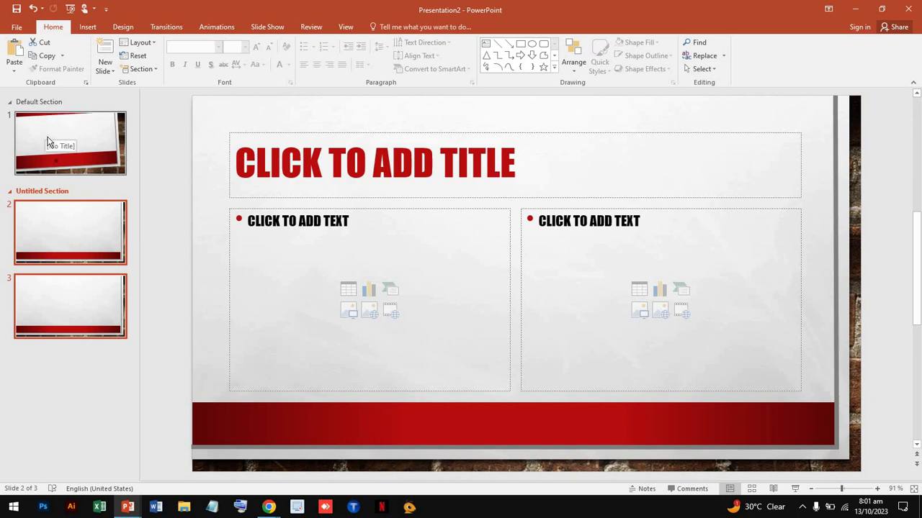
click(49, 142)
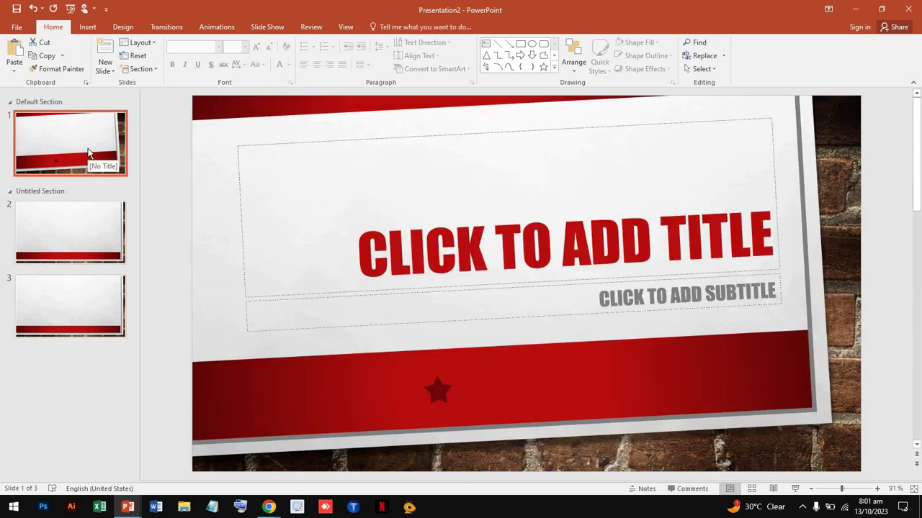
click(75, 228)
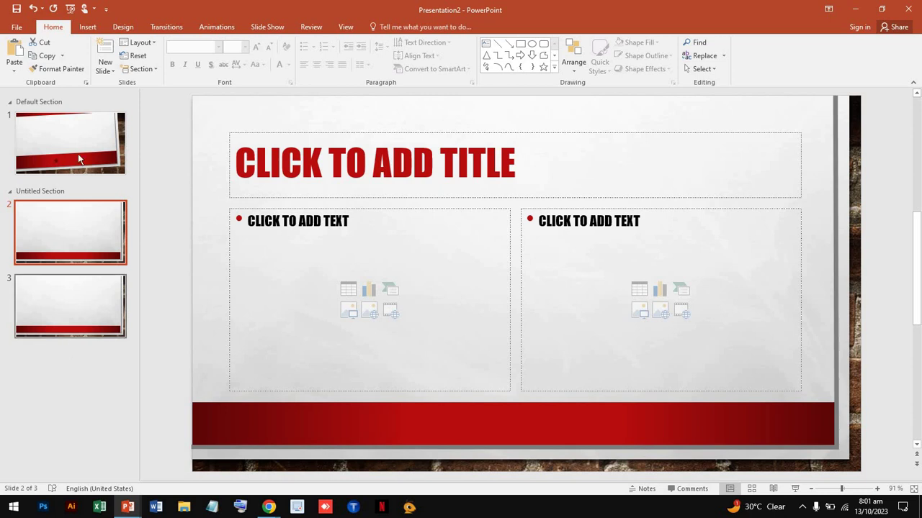
click(136, 55)
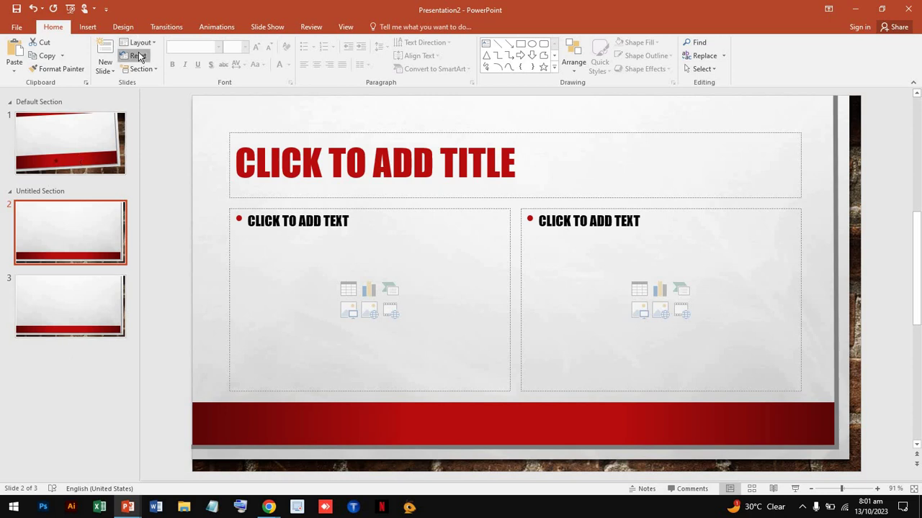
click(45, 360)
click(59, 231)
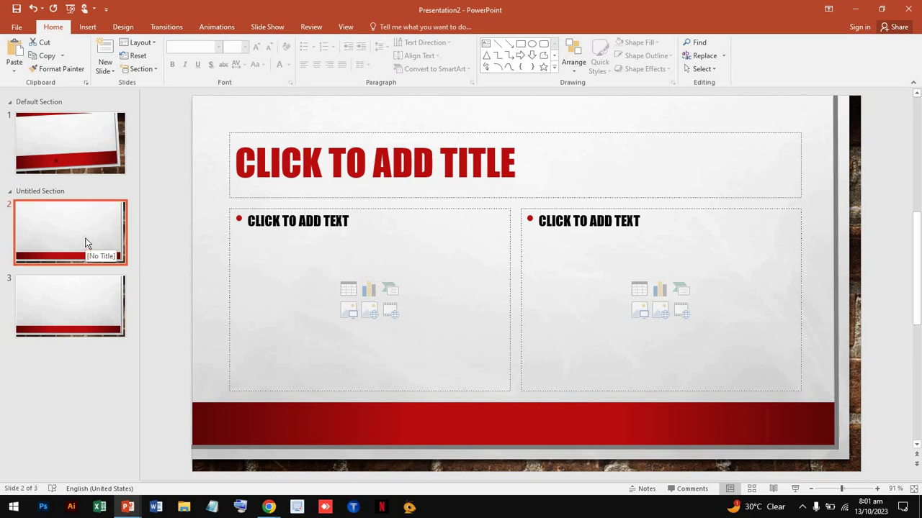
right_click(85, 240)
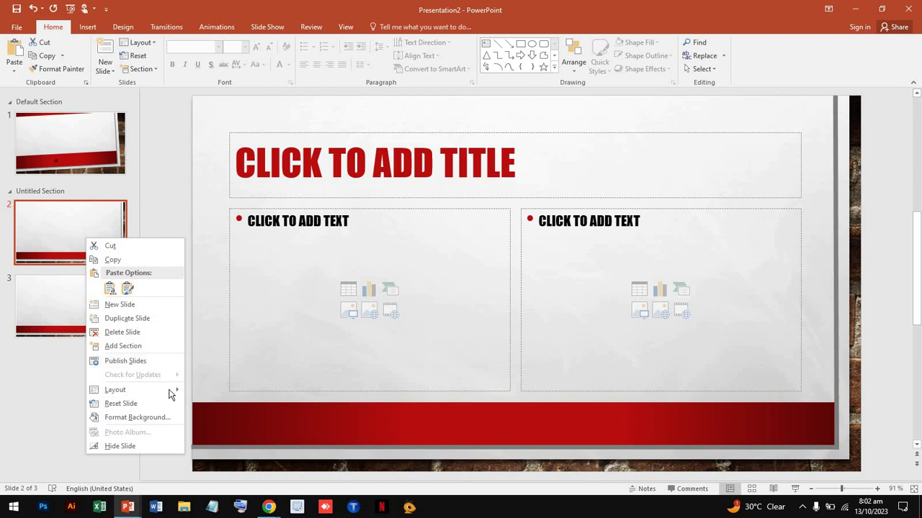
mouse_move(173, 391)
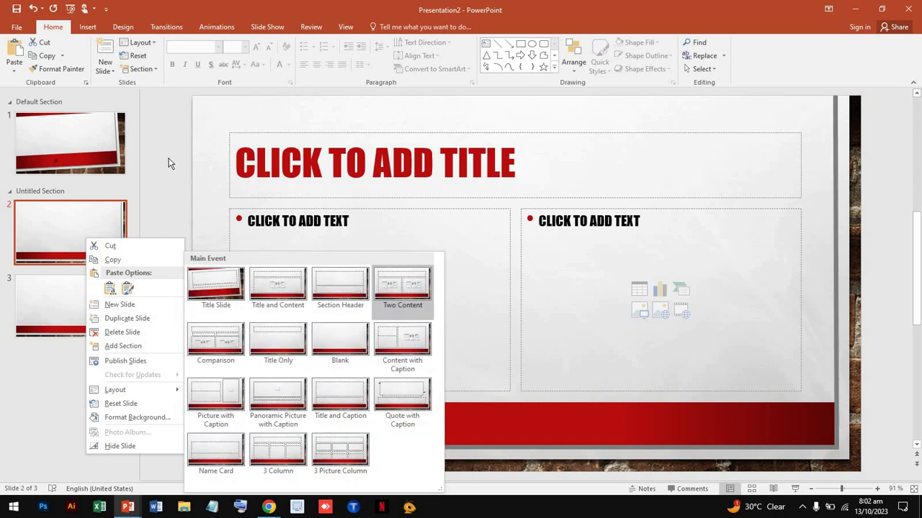
click(319, 72)
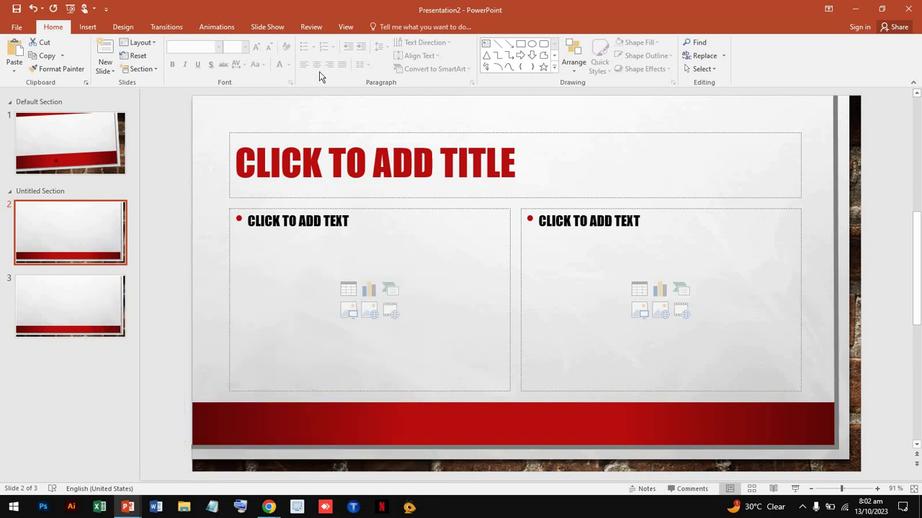
Create Presentation3 from the Ion Boardroom theme and maximize its window
click(16, 27)
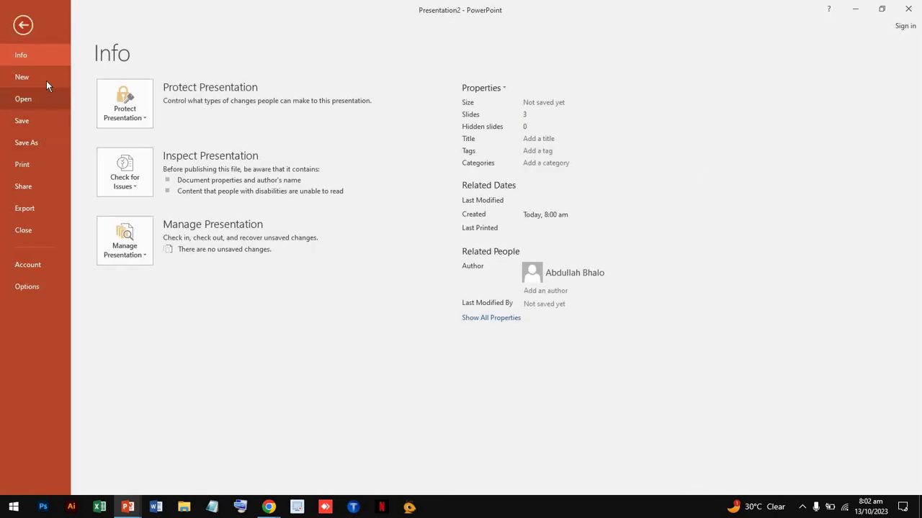
click(48, 77)
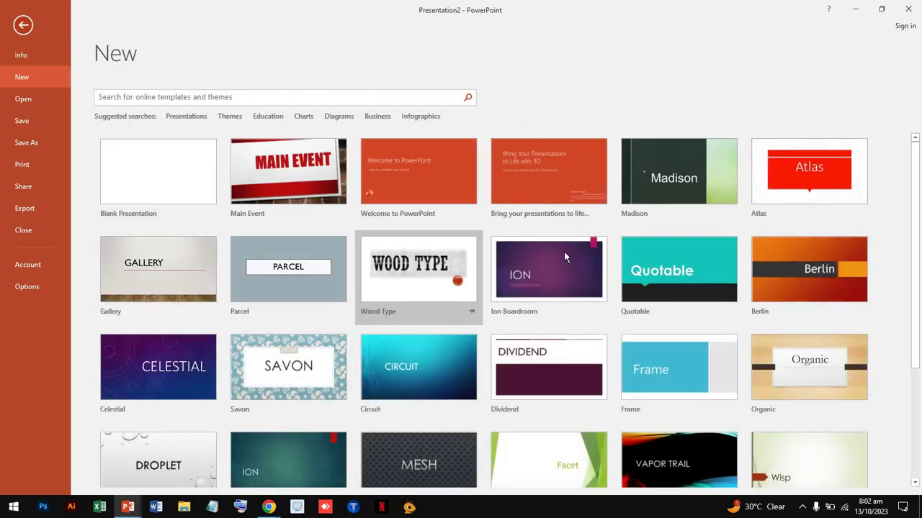
click(571, 268)
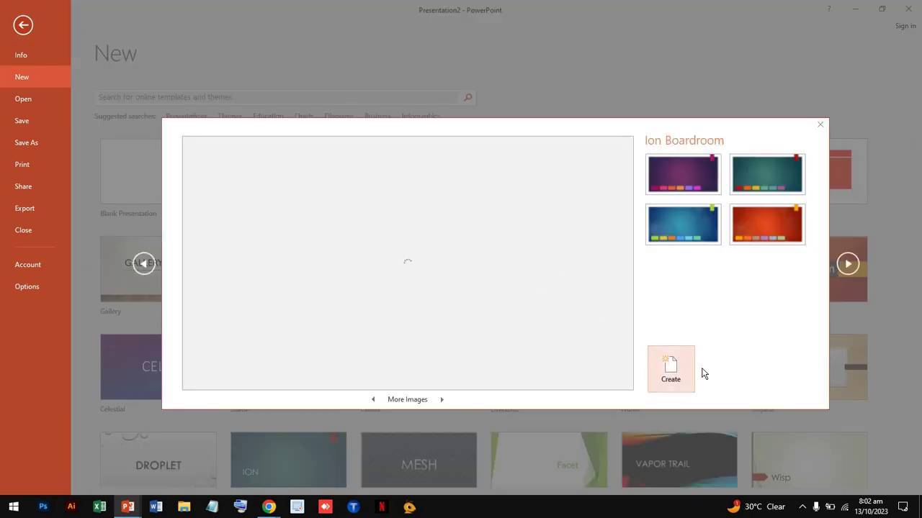
click(670, 372)
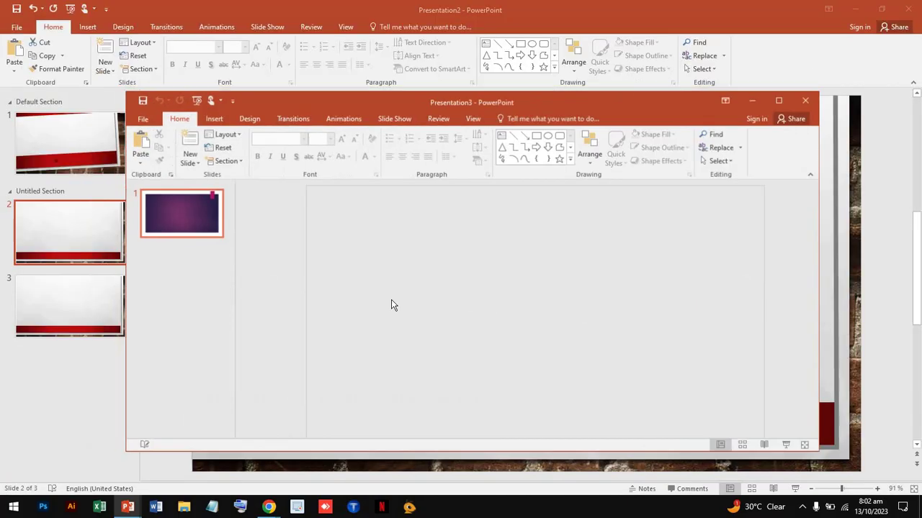
click(764, 92)
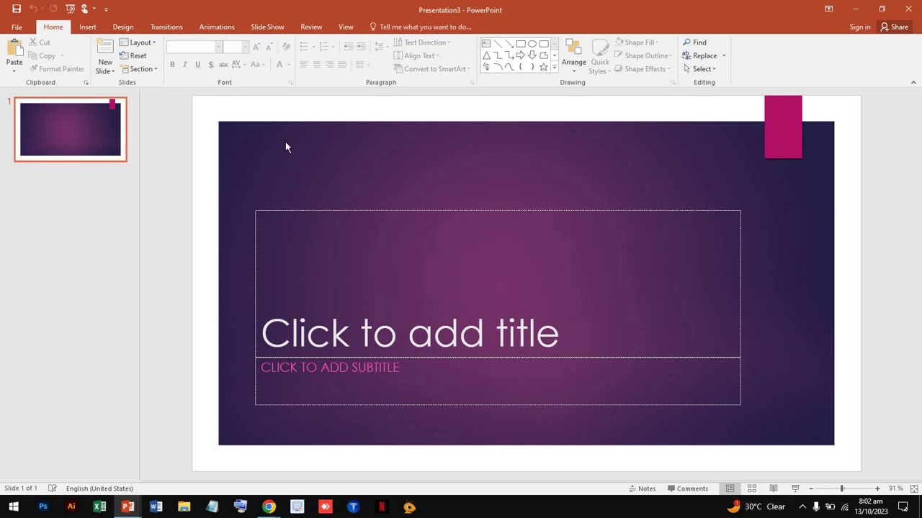
Add and duplicate slides, creating extra slides after the title slide
right_click(77, 144)
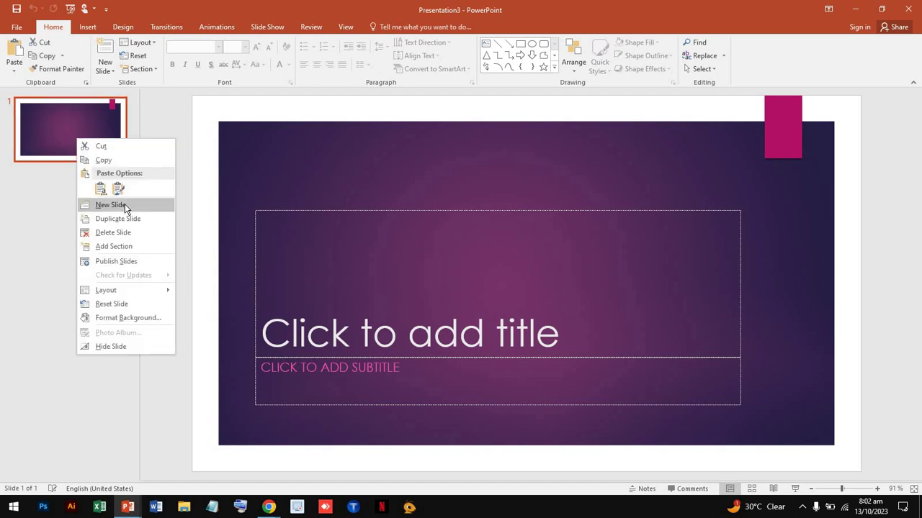
click(125, 206)
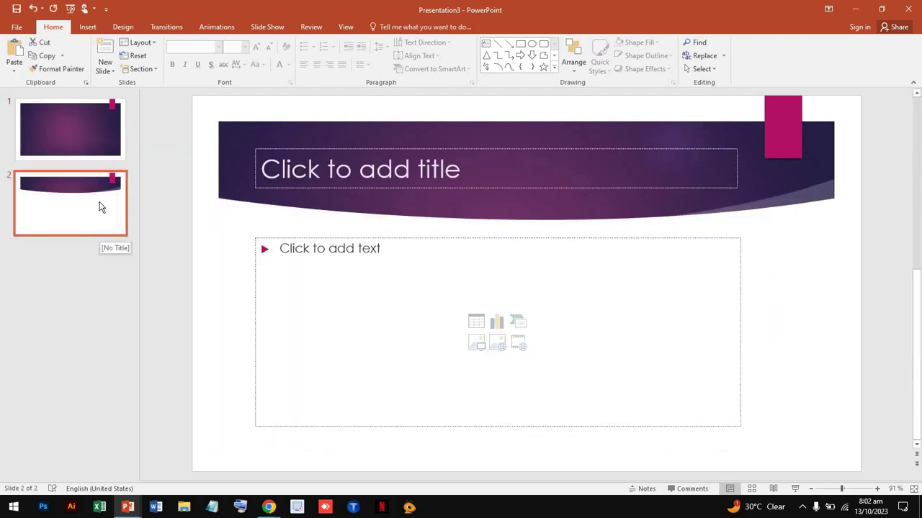
right_click(101, 207)
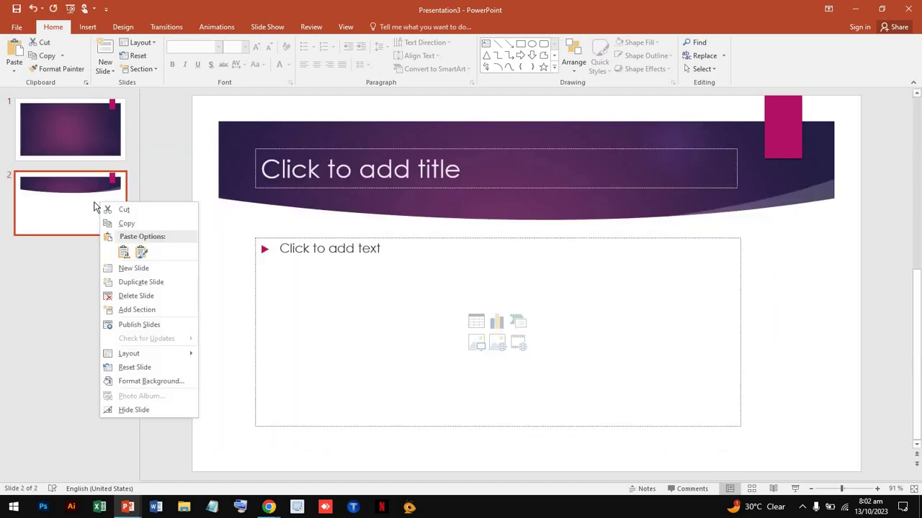
click(137, 282)
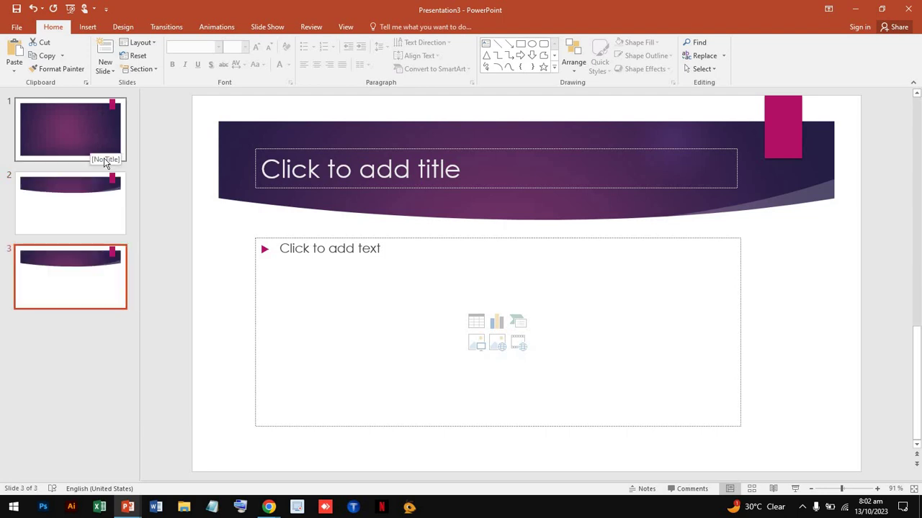
click(104, 203)
click(102, 133)
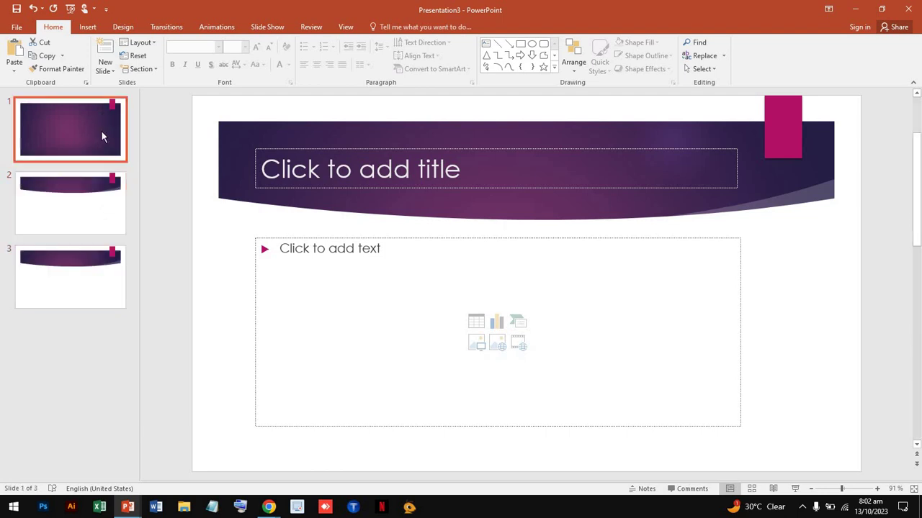
right_click(102, 136)
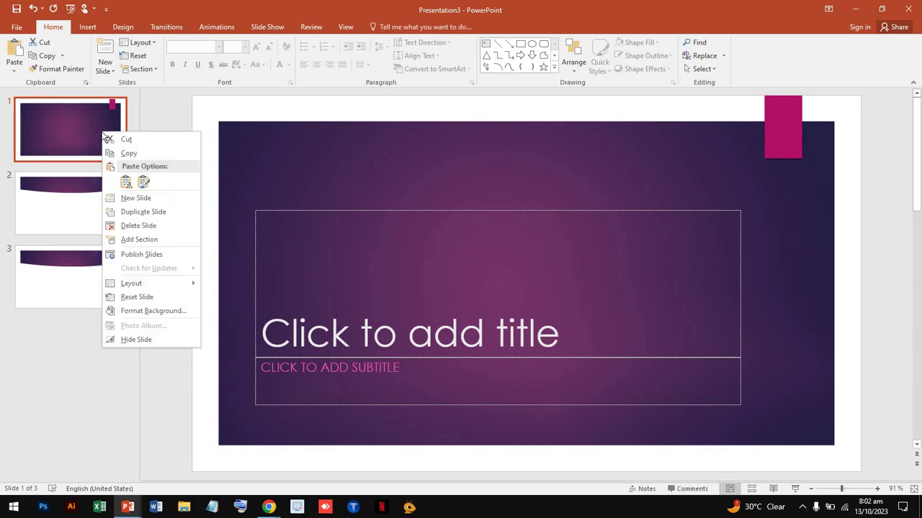
click(143, 213)
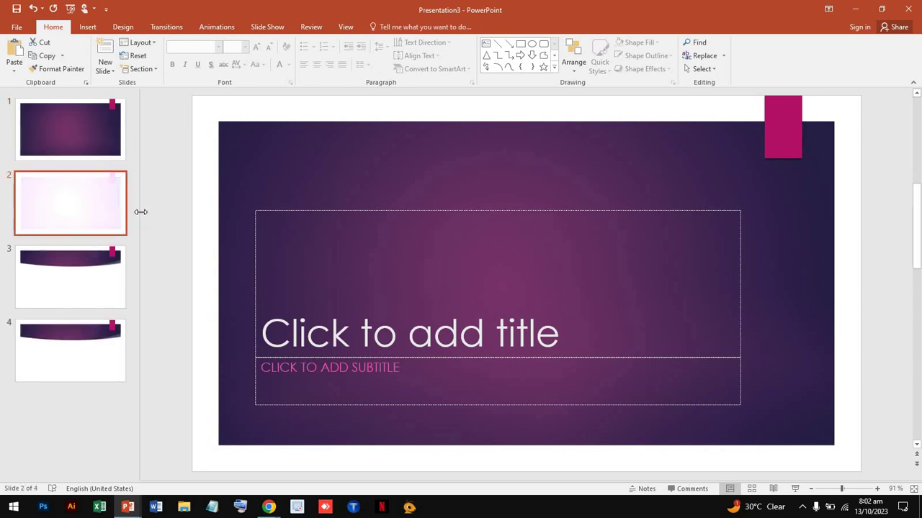
Delete the extra slides, leaving only the Ion Boardroom title slide
right_click(90, 214)
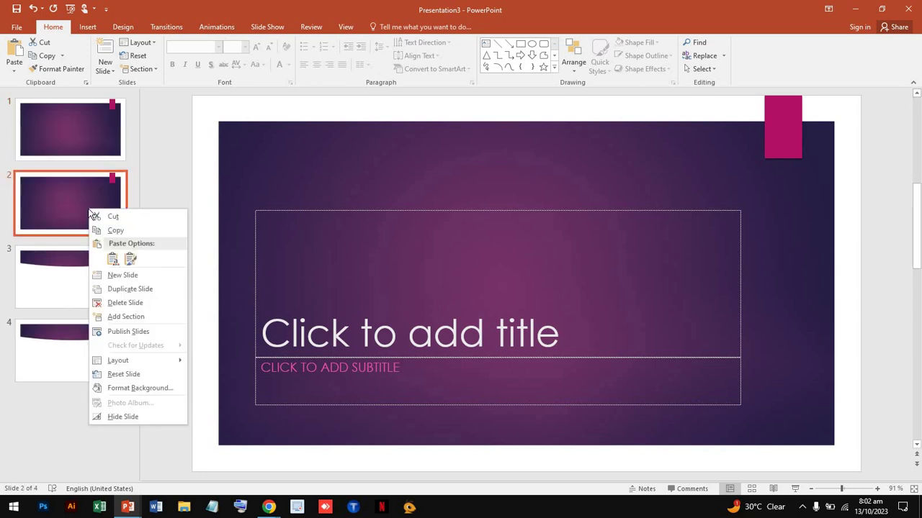
click(128, 304)
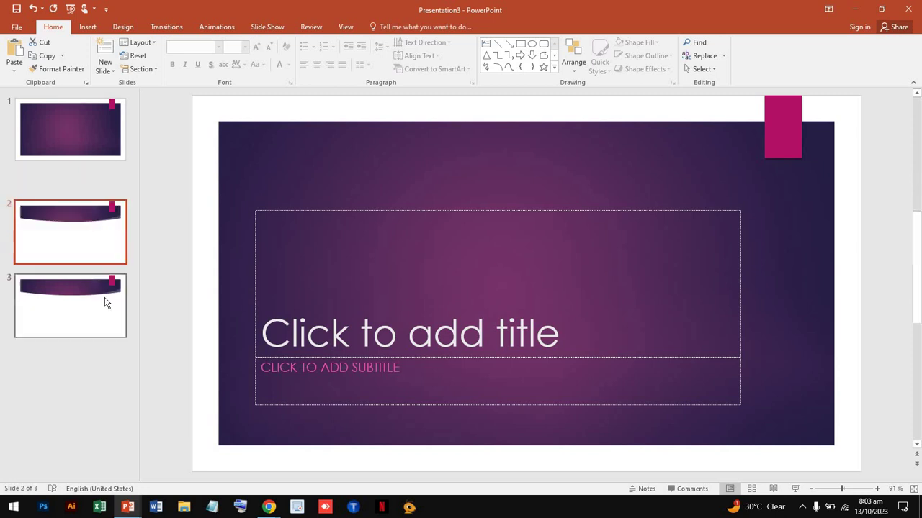
right_click(107, 214)
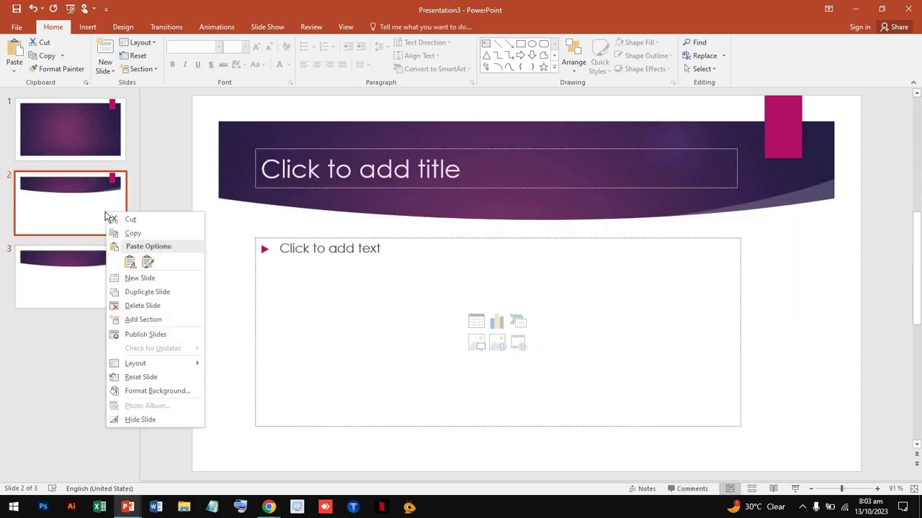
click(147, 305)
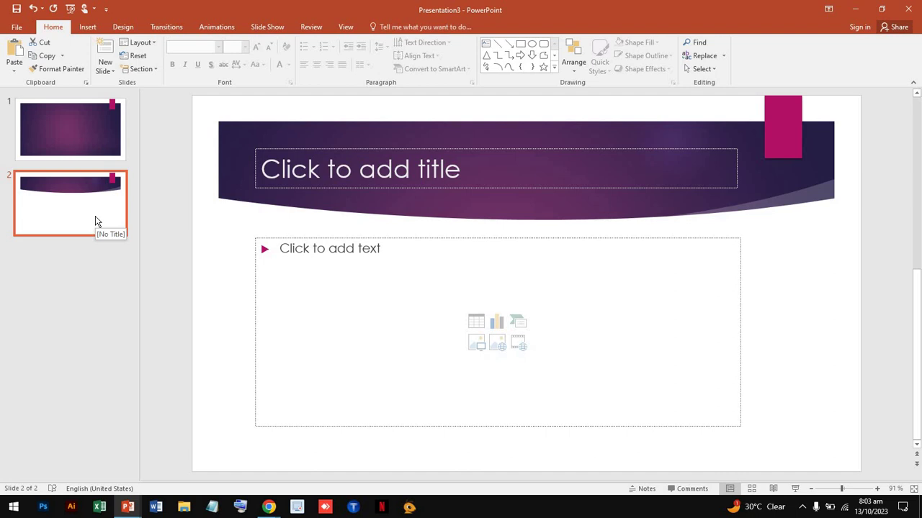
key(Delete)
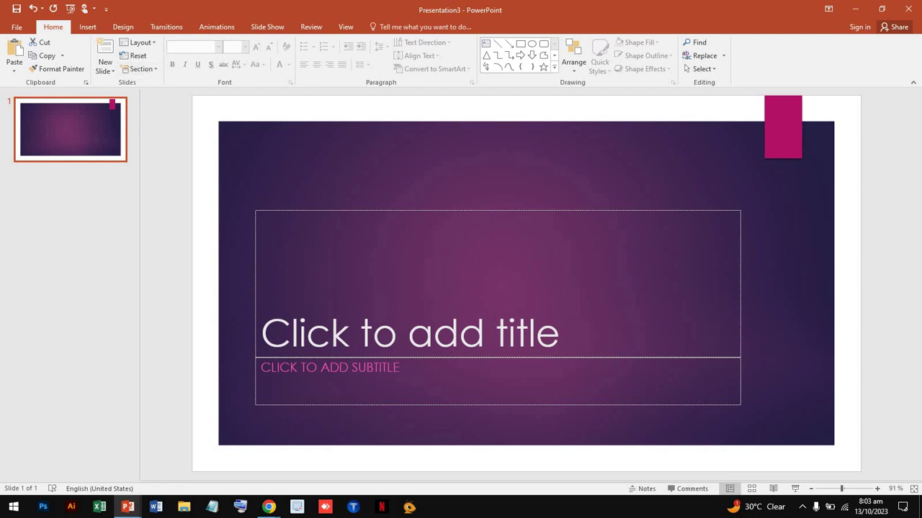
click(260, 333)
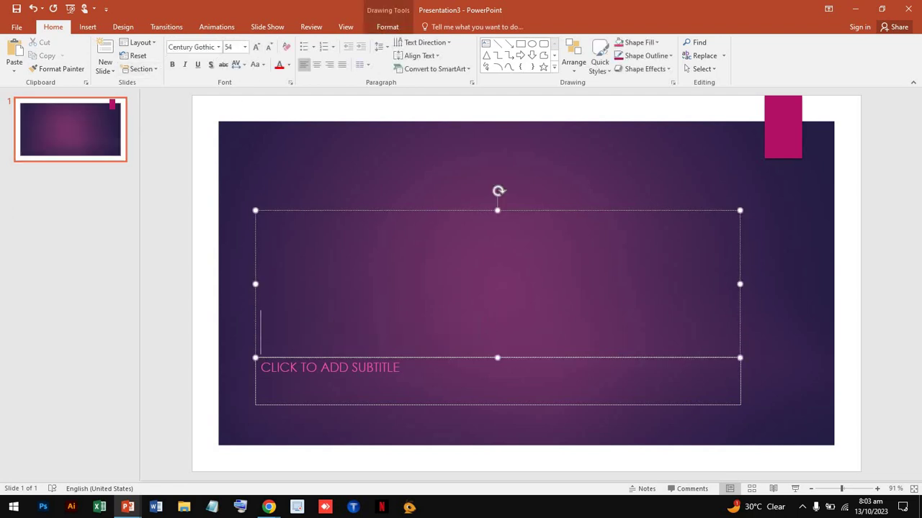
Type 'Computer' as the slide 1 title and select the word for a font change
text(Co)
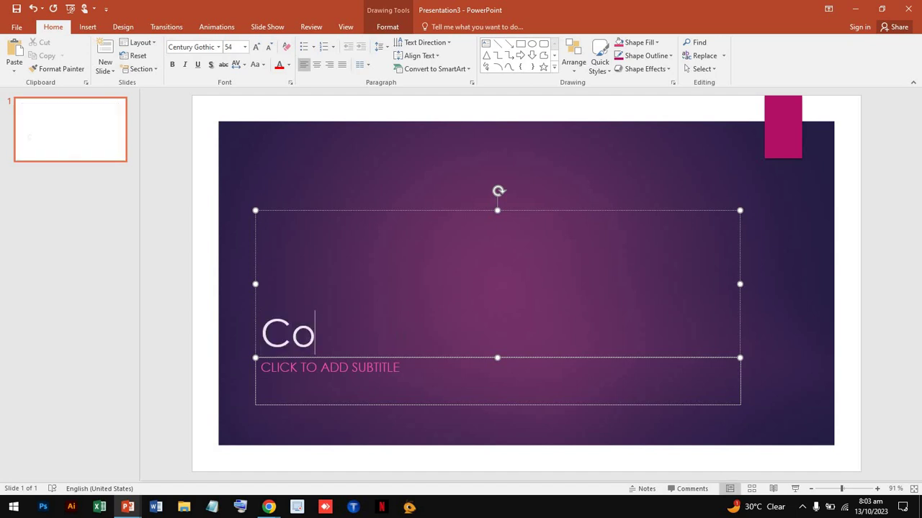
text(mp)
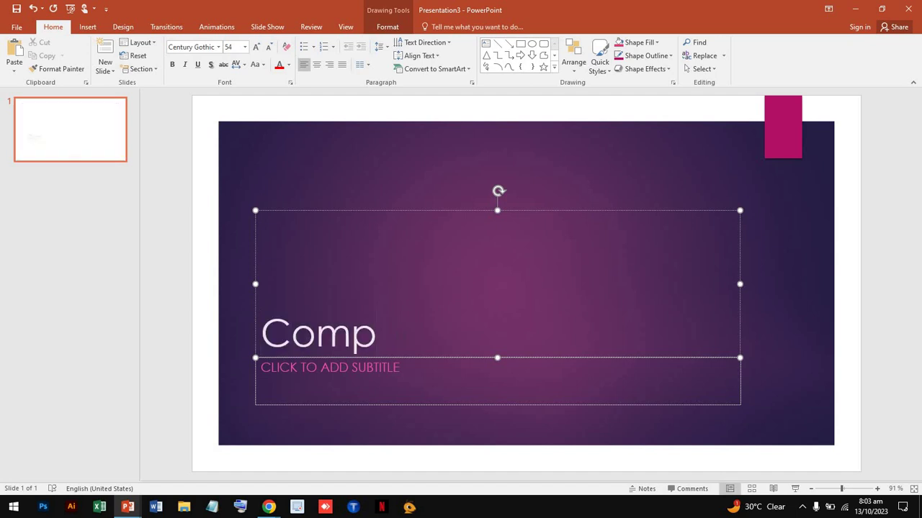
text(utetr)
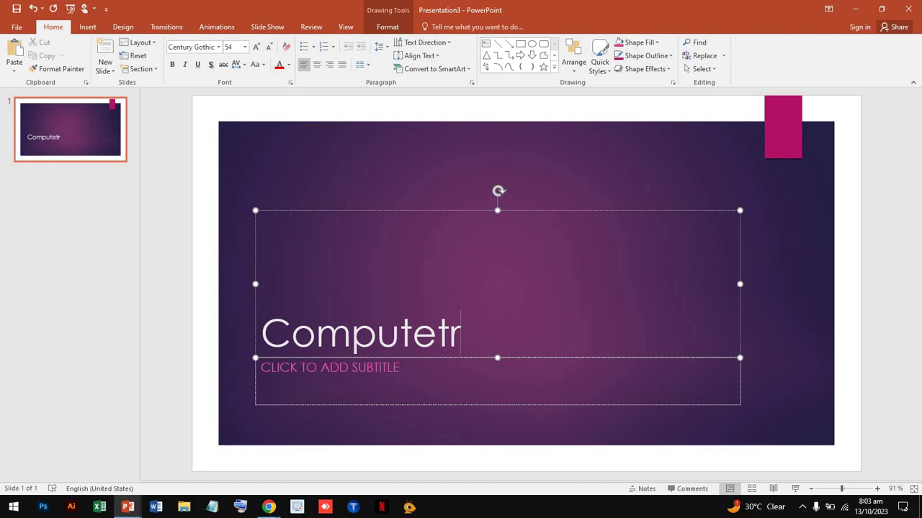
key(BackSpace)
key(BackSpace)
text(r)
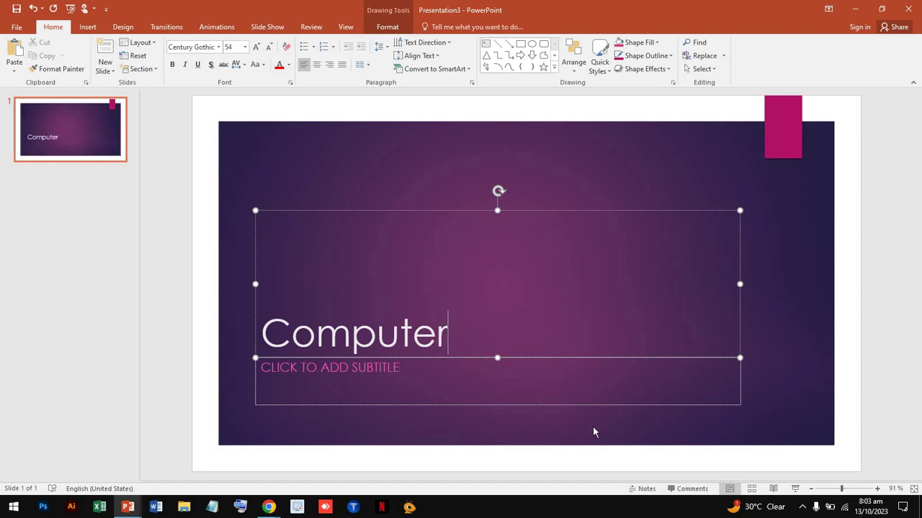
key(shift+Right)
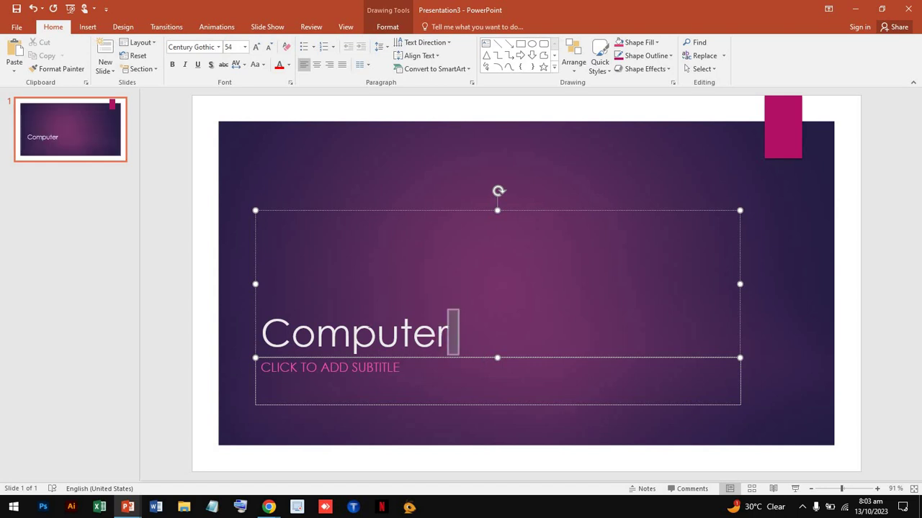
drag(454, 333, 260, 333)
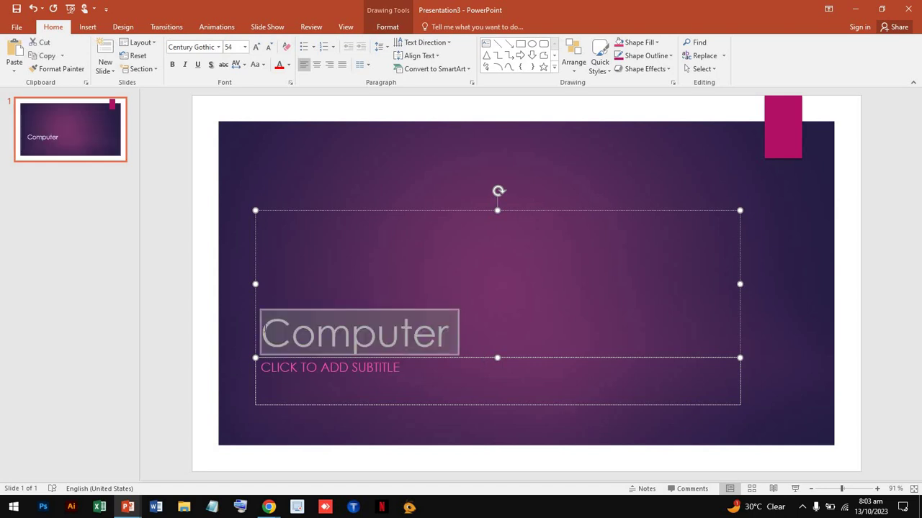
click(219, 47)
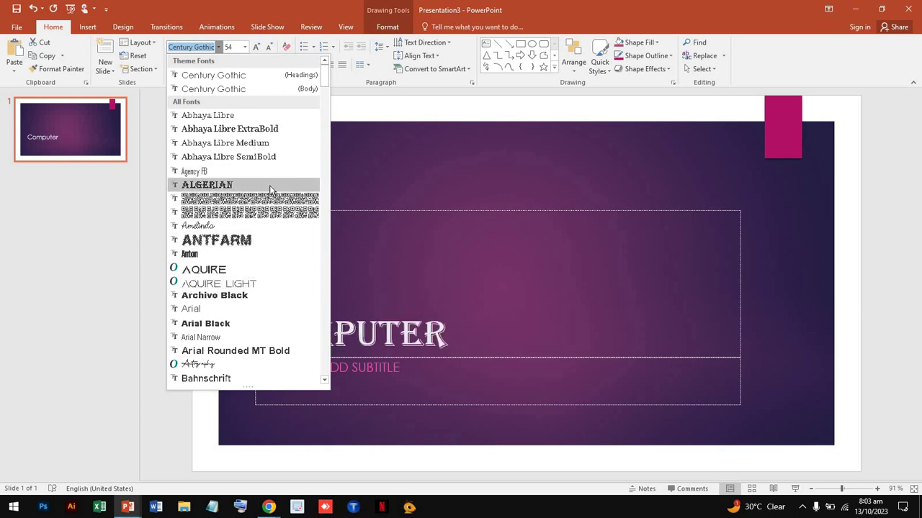
Apply Algerian to the Computer title and set its size to 110 after first trying 96
click(271, 189)
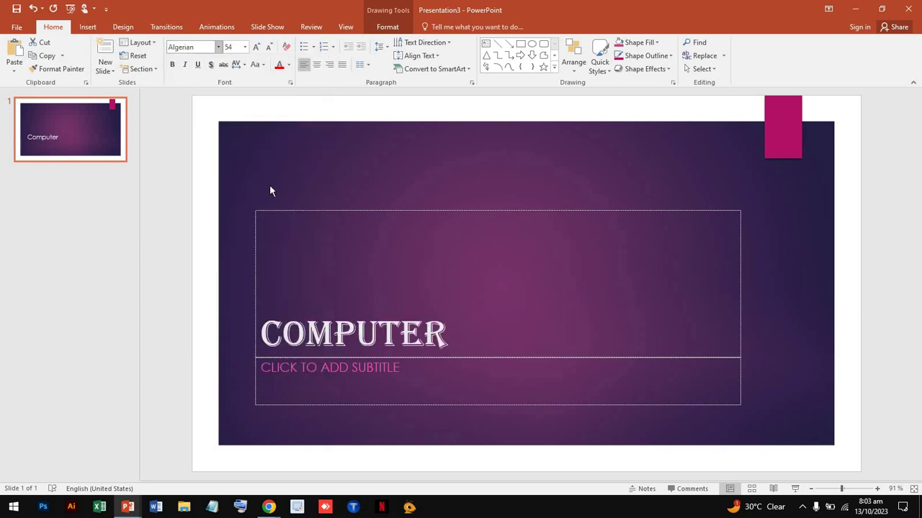
click(245, 47)
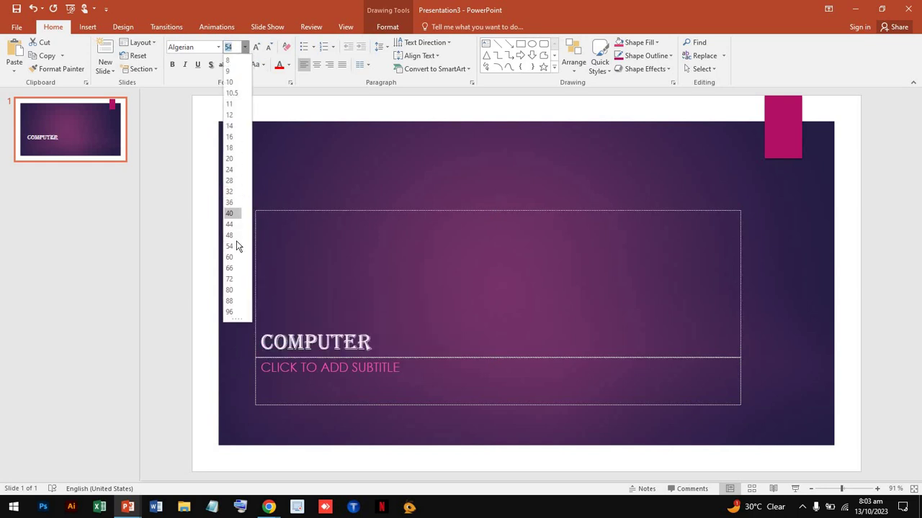
click(230, 312)
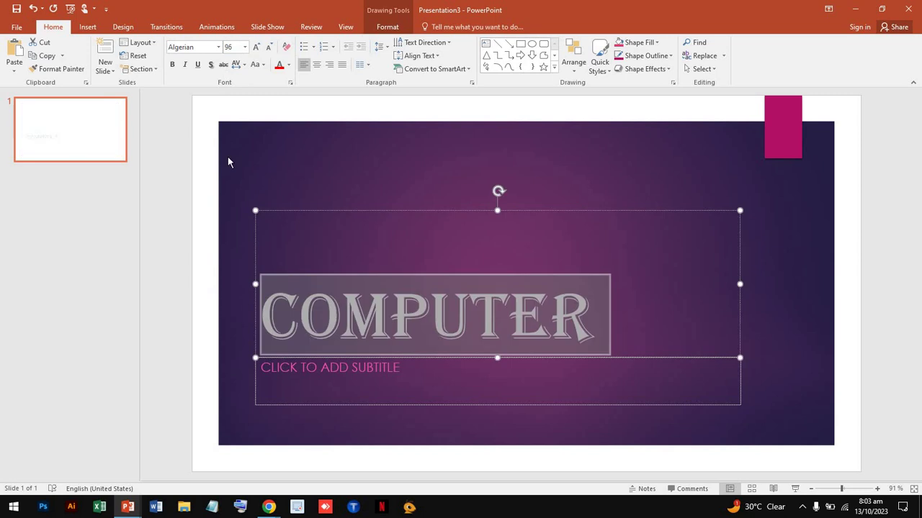
click(238, 48)
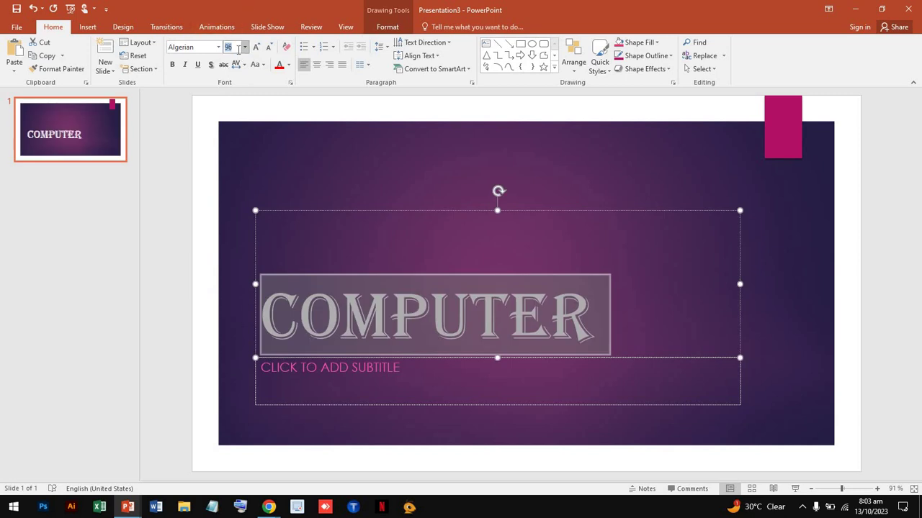
click(240, 48)
key(Up)
key(Up)
key(Up)
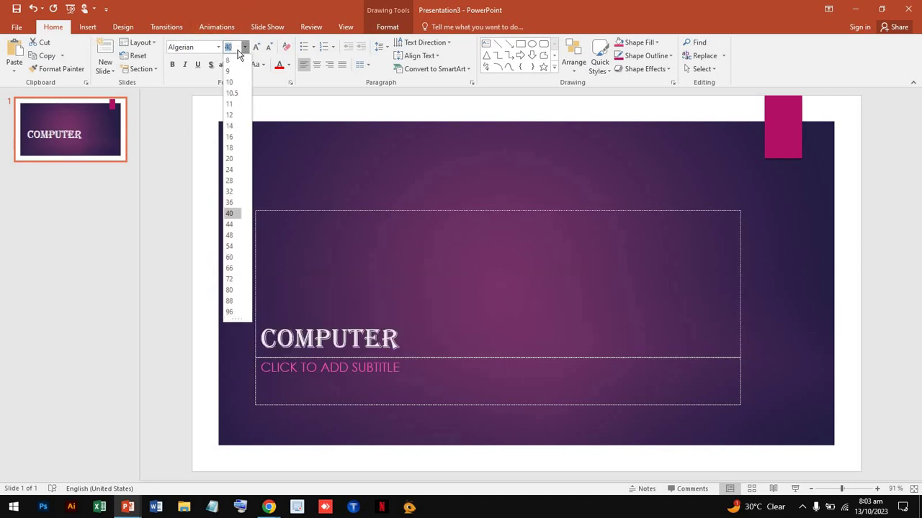
key(Down)
key(Down)
key(Down)
key(Down)
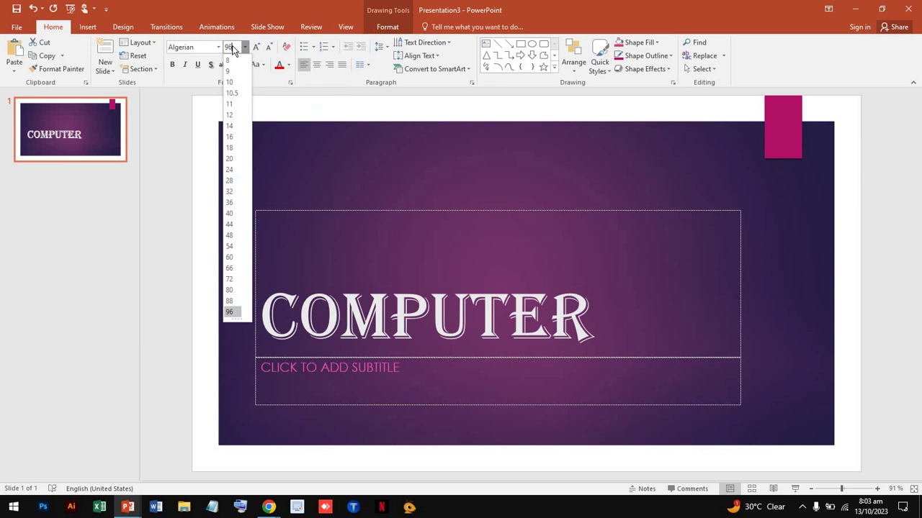
click(228, 47)
text(110)
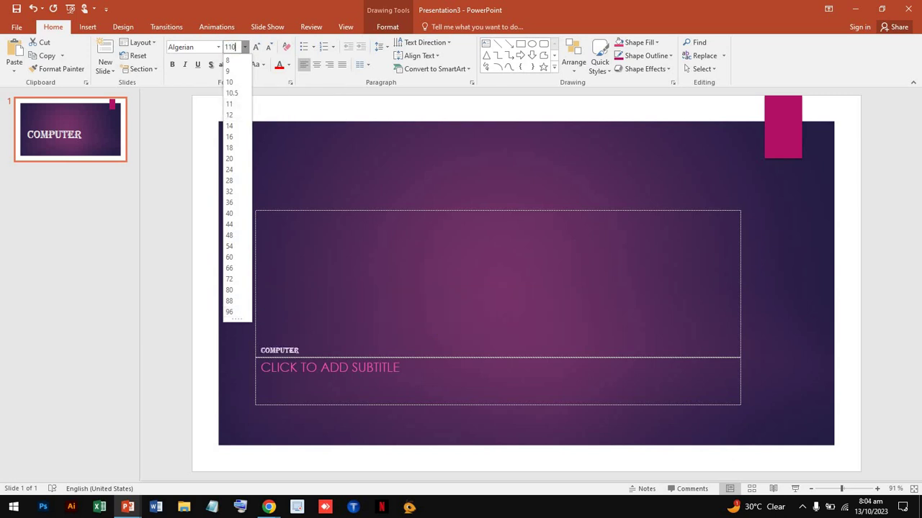
key(Return)
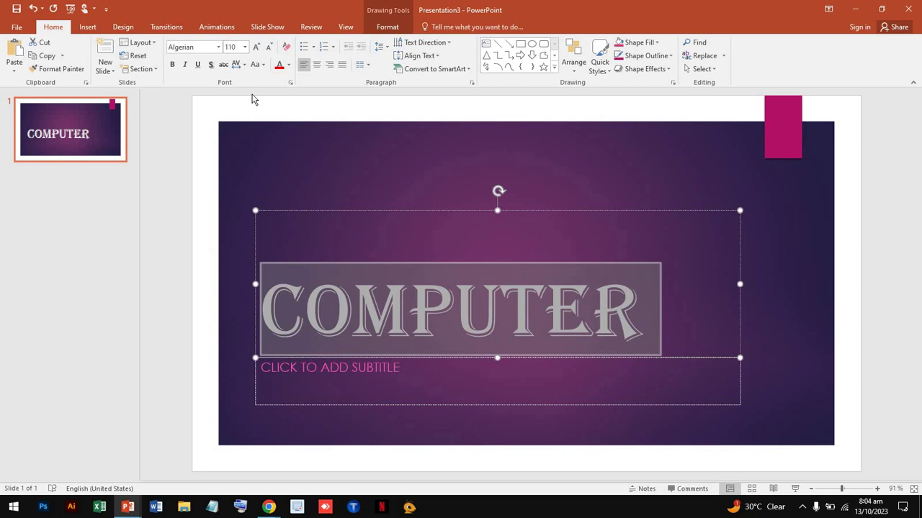
Make the Computer title bold, italic, underlined and shadowed, with strikethrough tried and then removed
click(173, 64)
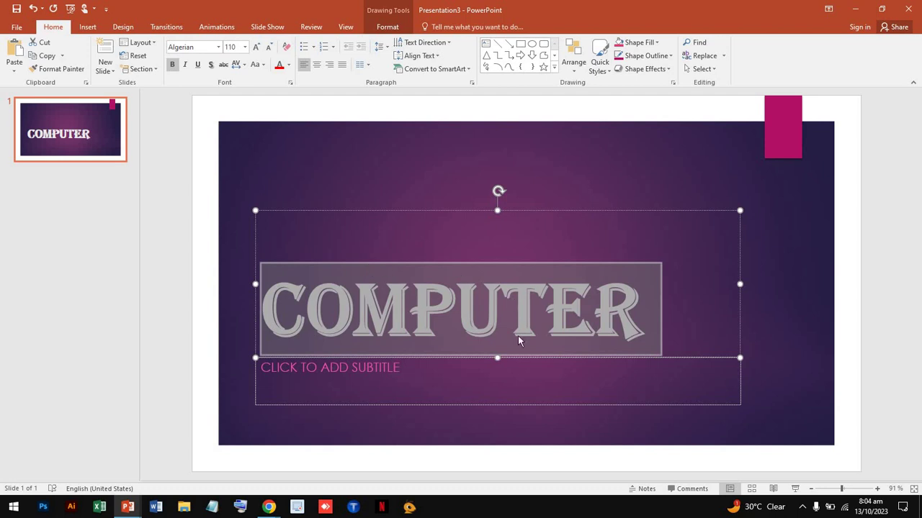
click(448, 209)
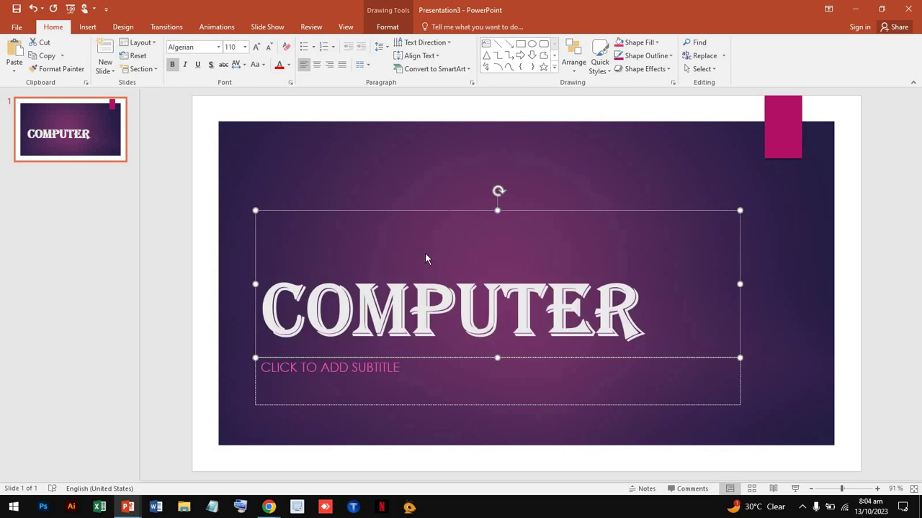
click(184, 64)
click(199, 66)
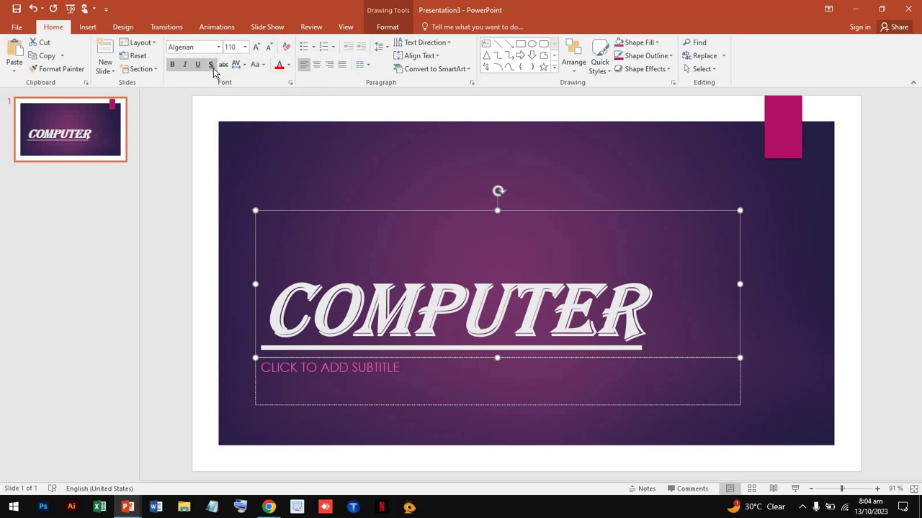
click(211, 66)
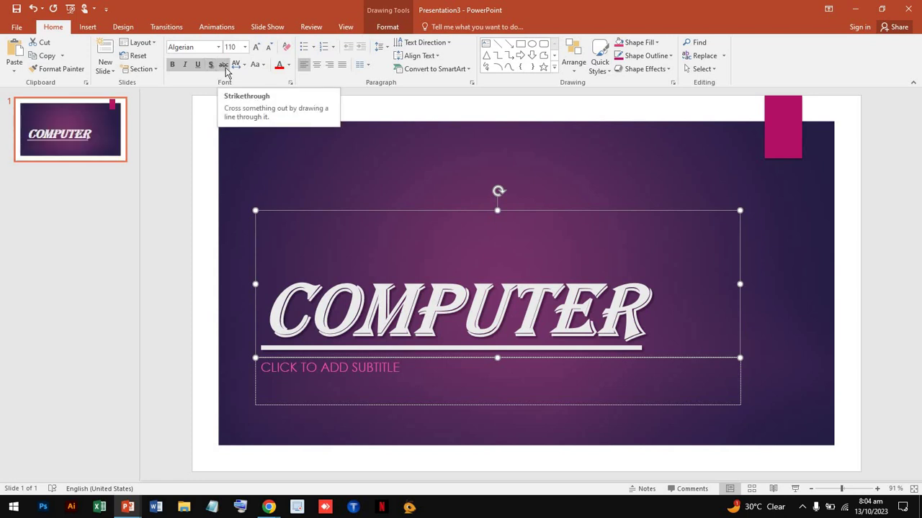
click(225, 66)
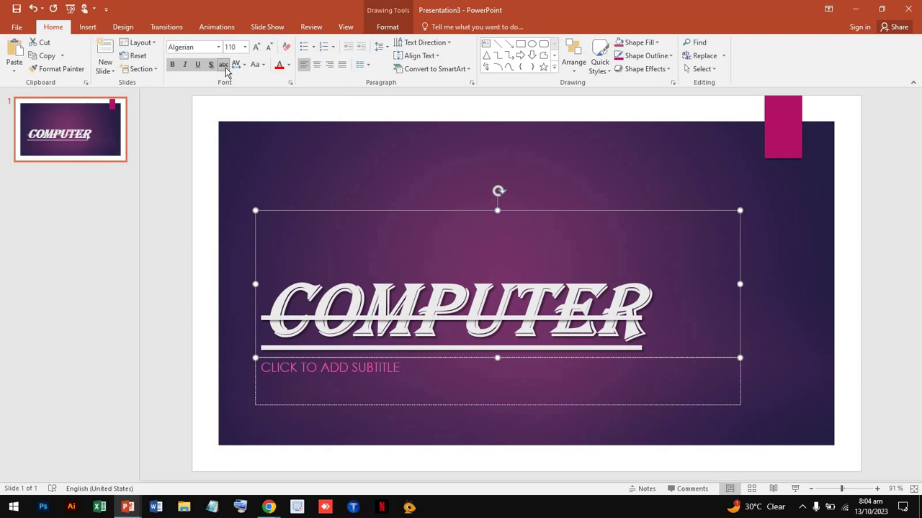
click(224, 66)
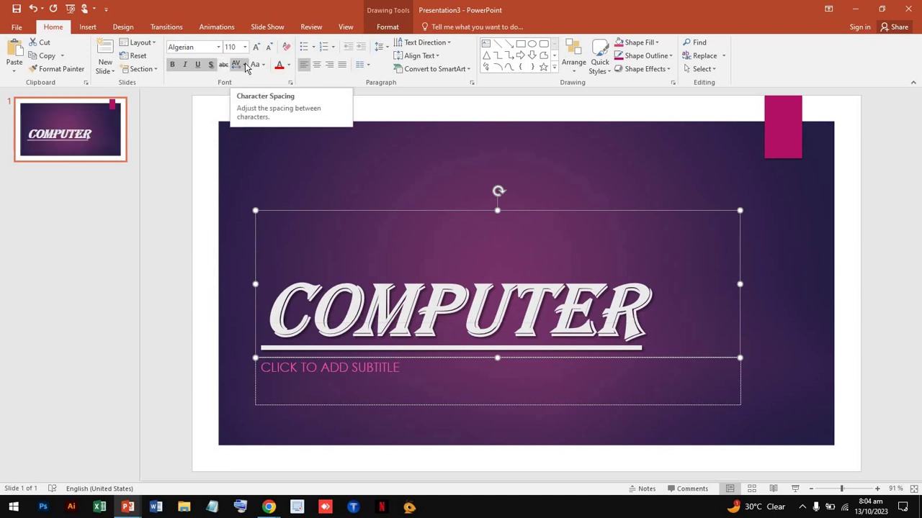
Set the title's kerning threshold to 13 with Normal spacing, and leave the case as COMPUTER
click(245, 65)
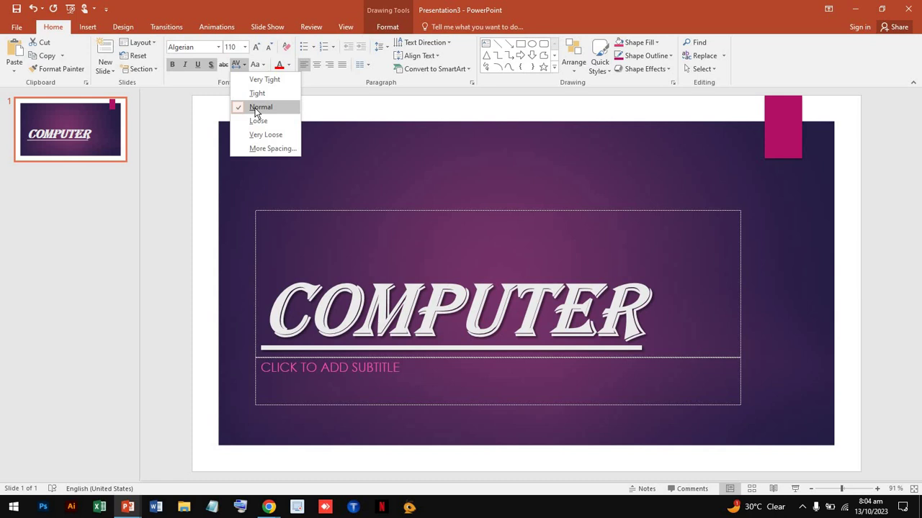
click(273, 150)
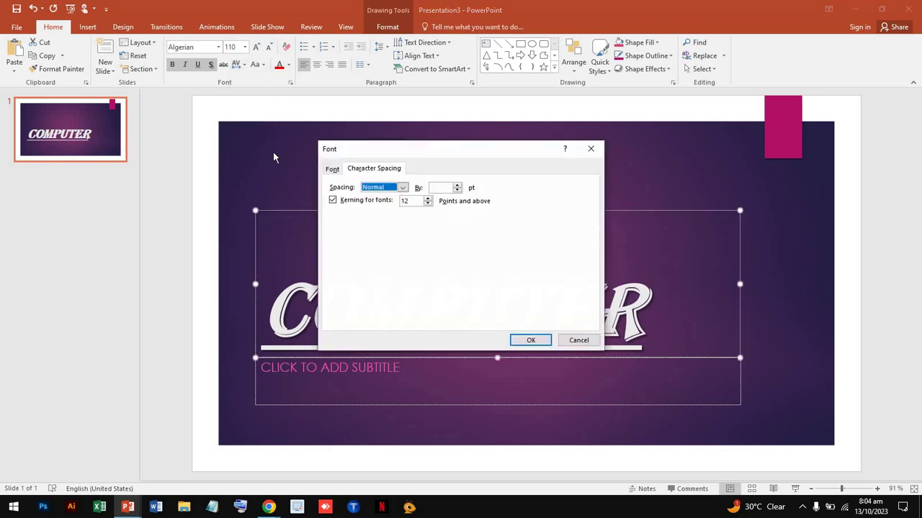
click(428, 198)
click(520, 341)
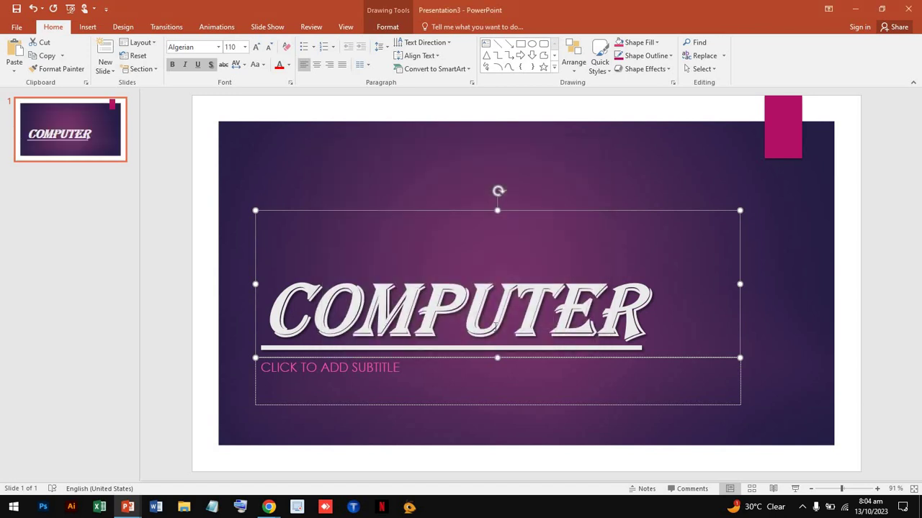
click(240, 66)
click(279, 108)
click(257, 65)
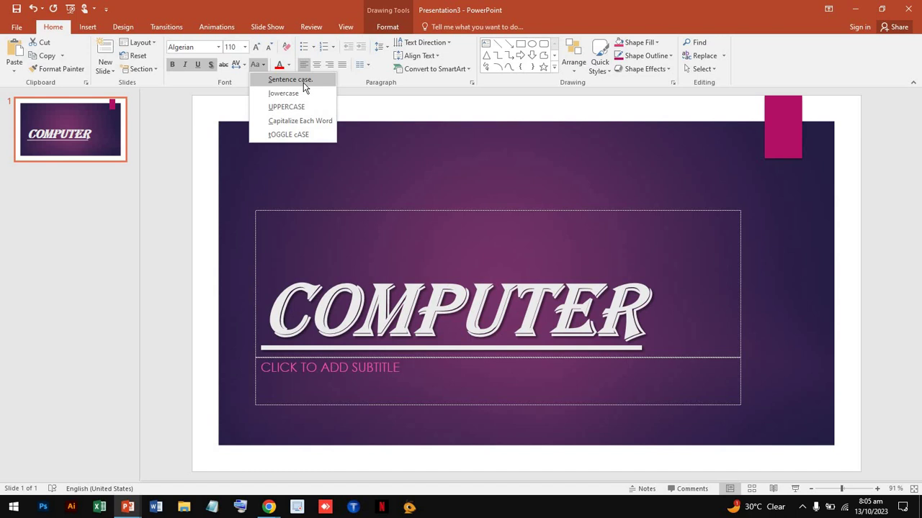
click(95, 107)
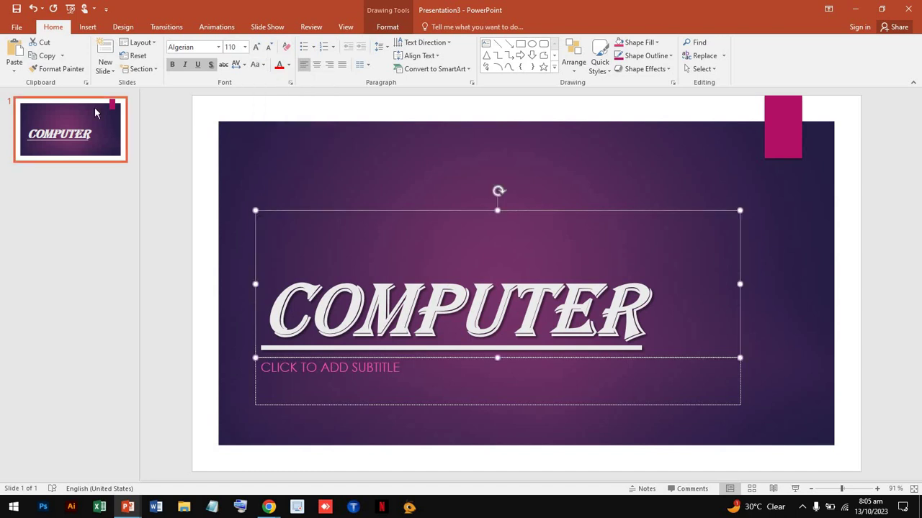
Insert a new slide after slide 1 and type 'This is a boy. It is a boy.' in its body
right_click(95, 107)
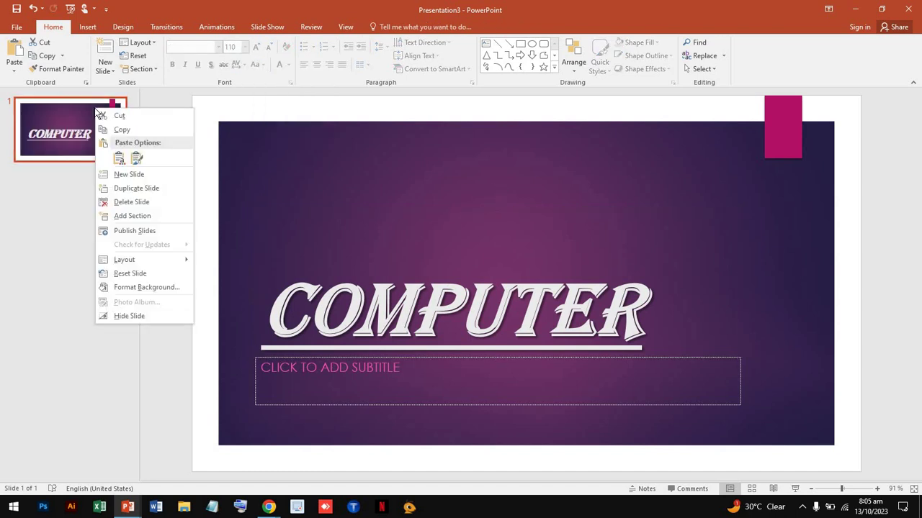
click(125, 180)
click(363, 302)
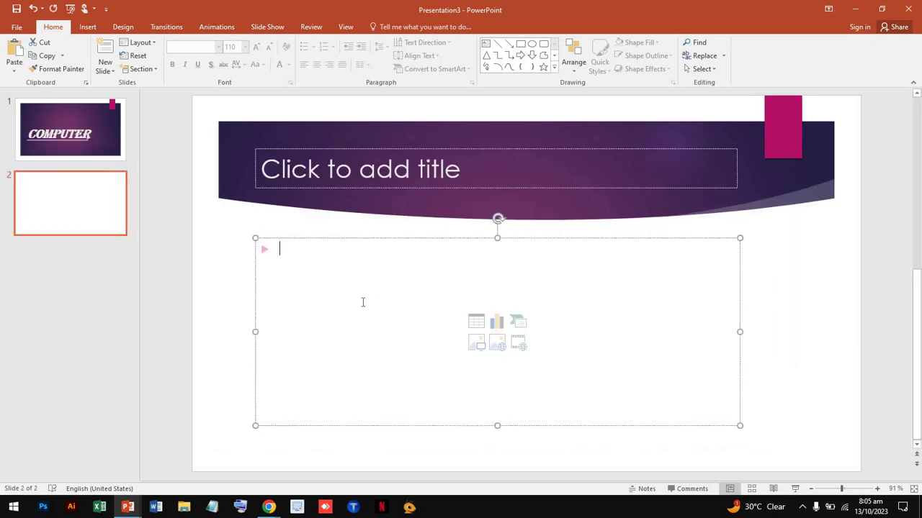
text(Th)
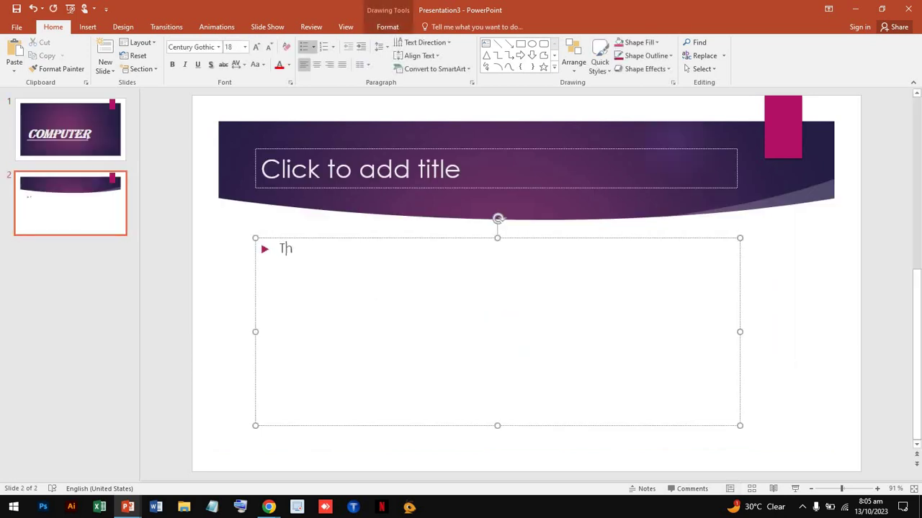
text(is is a)
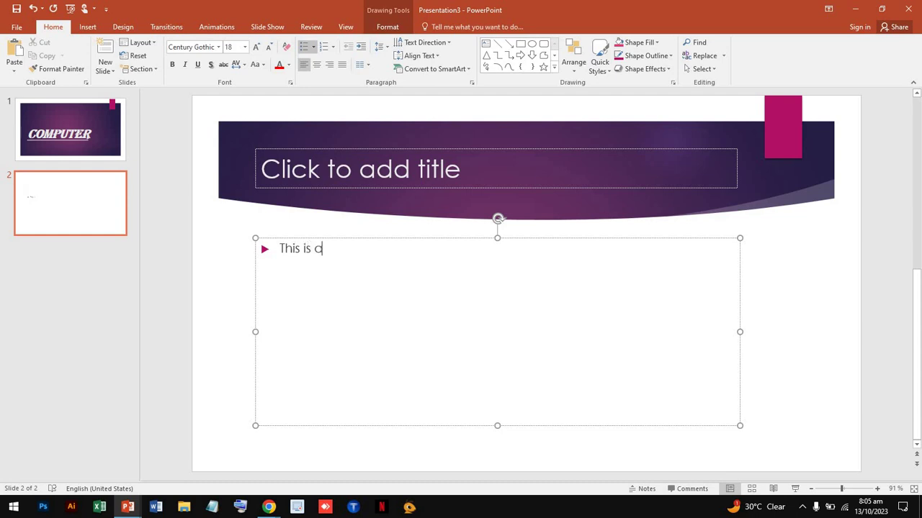
text(boy)
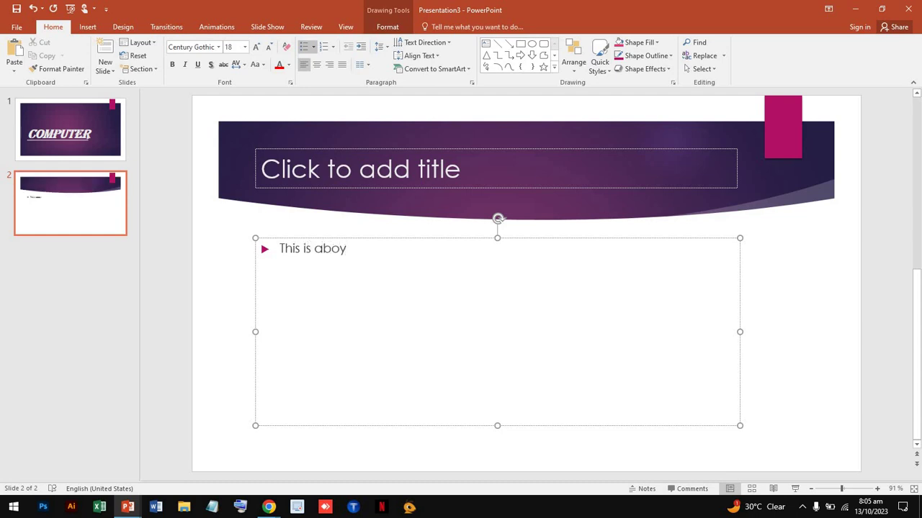
text(. It)
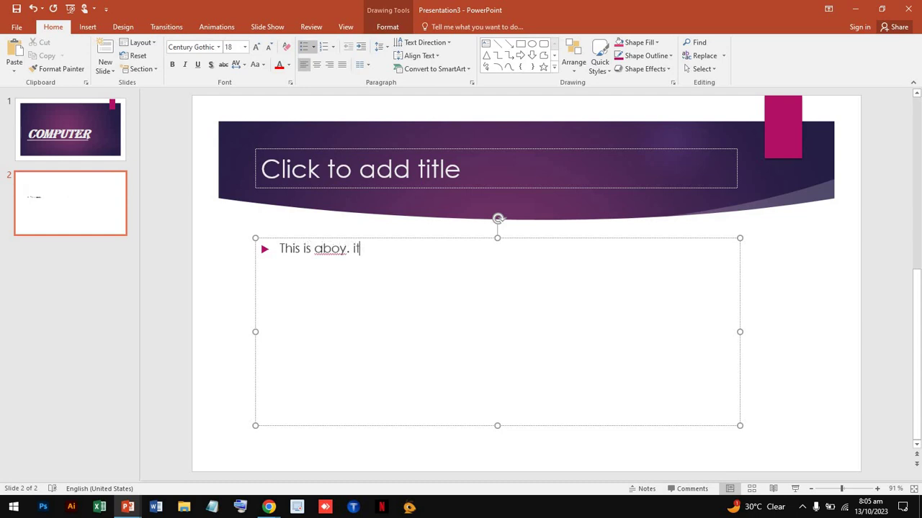
text( is)
text( a b)
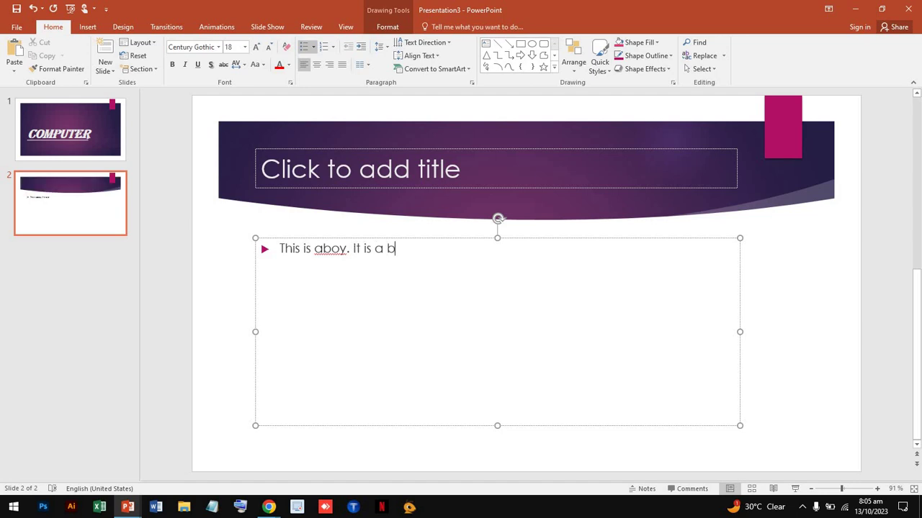
text(oy)
text(.)
click(323, 248)
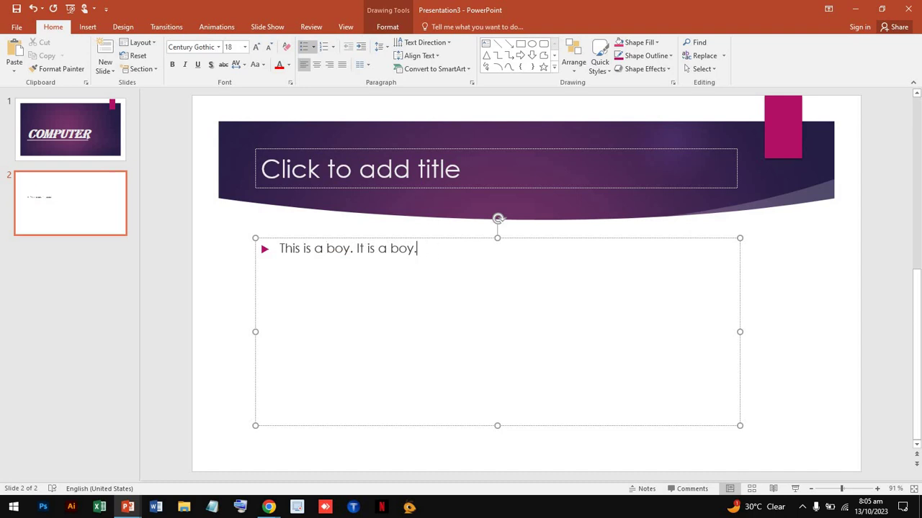
text(gj)
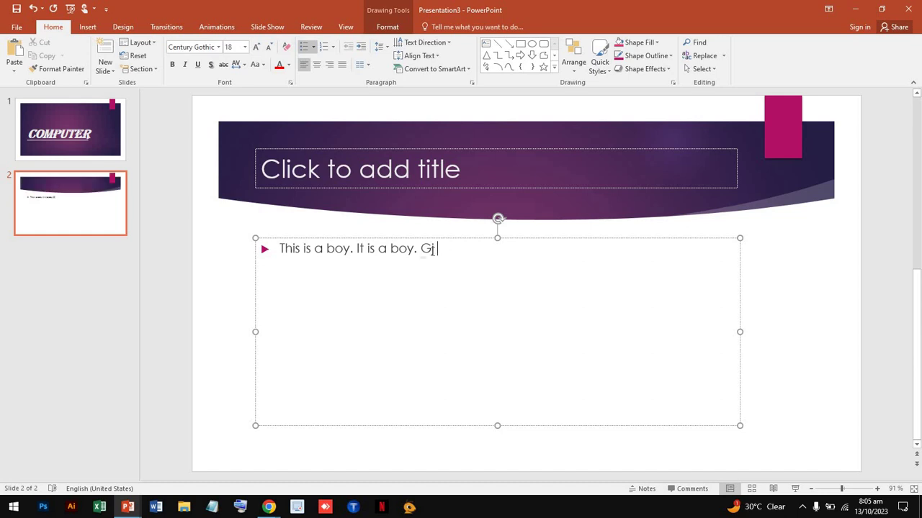
Delete the stray Gj letters and switch the sentence to lowercase, then back to Sentence case
drag(435, 250, 421, 250)
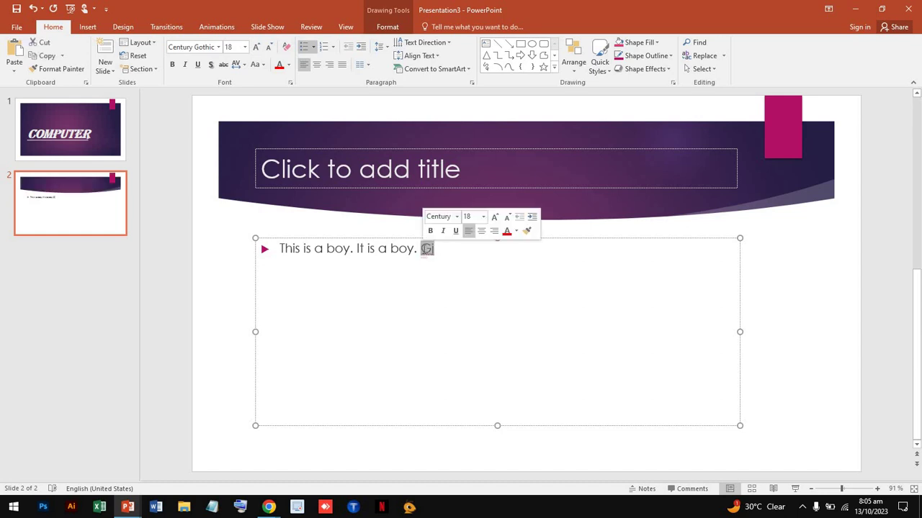
key(BackSpace)
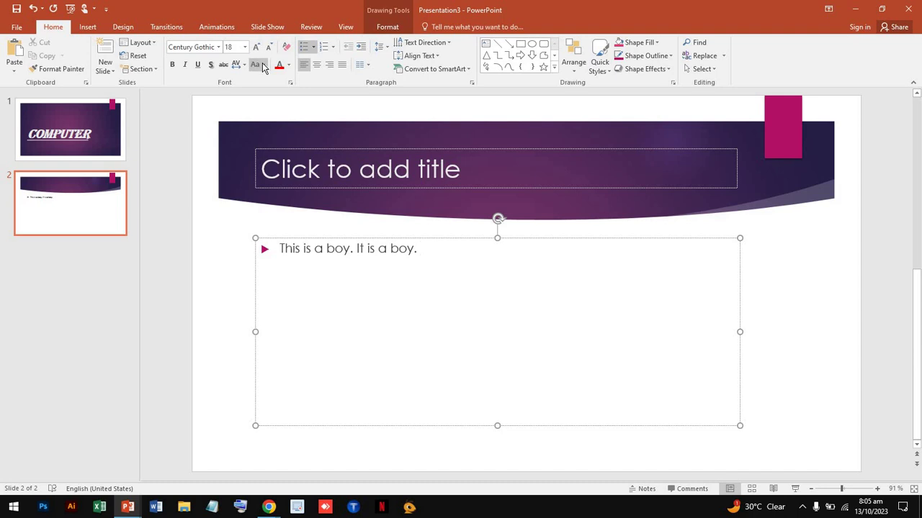
click(257, 64)
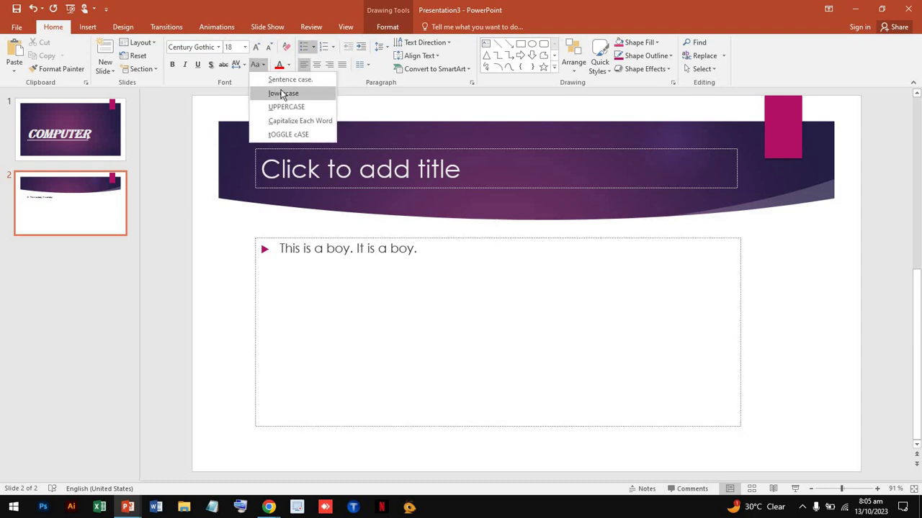
click(283, 94)
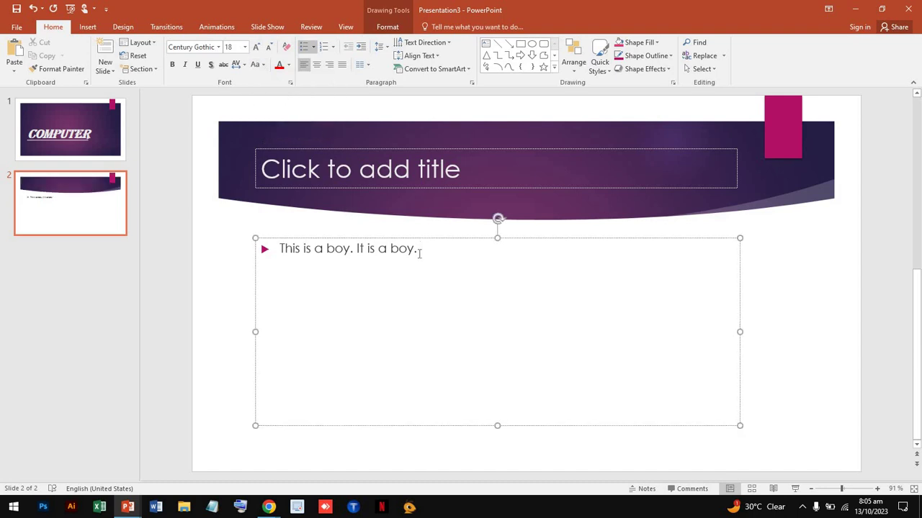
drag(422, 248, 278, 249)
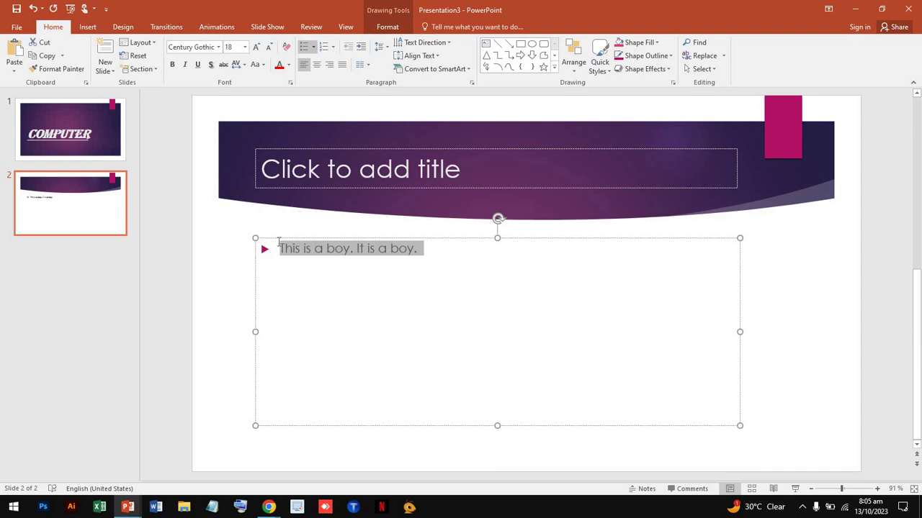
click(257, 64)
click(278, 94)
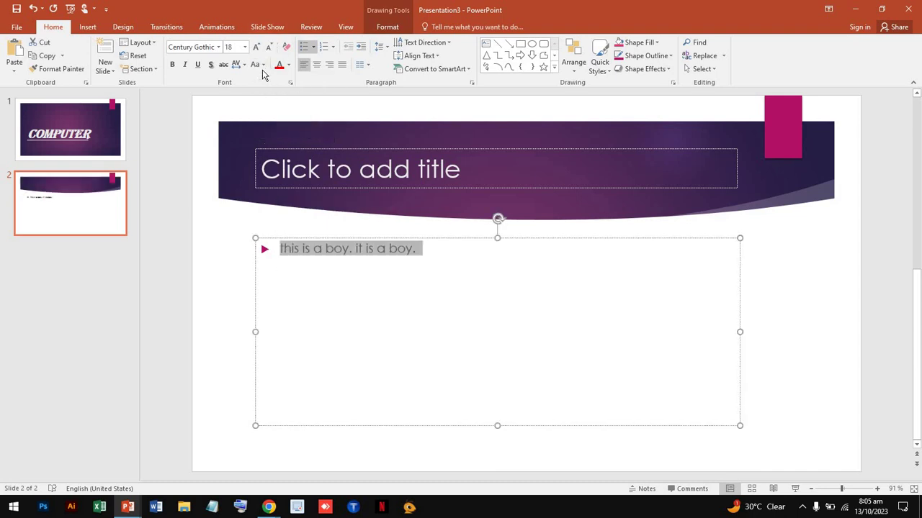
click(257, 64)
click(279, 80)
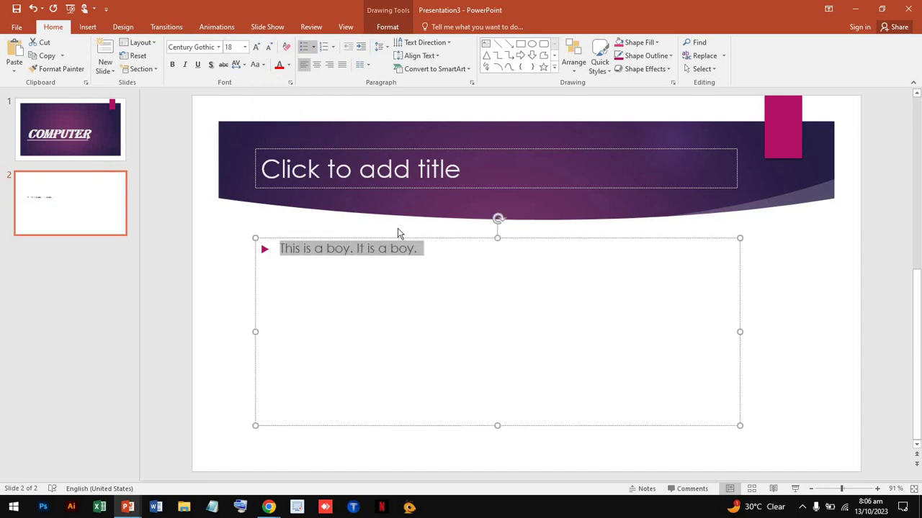
click(323, 259)
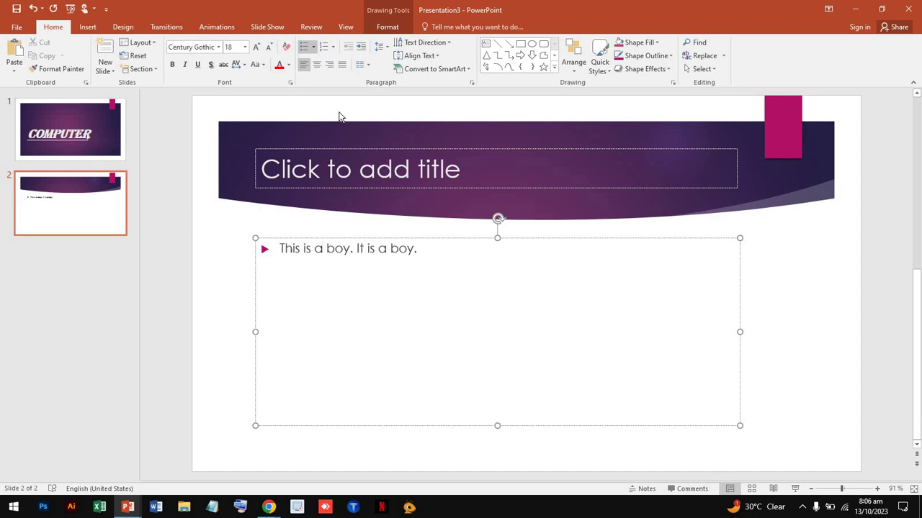
Resize the sentence with Increase/Decrease Font Size, finishing at 32 pt
drag(422, 249, 254, 248)
click(257, 49)
click(257, 49)
click(257, 49)
click(257, 49)
click(257, 49)
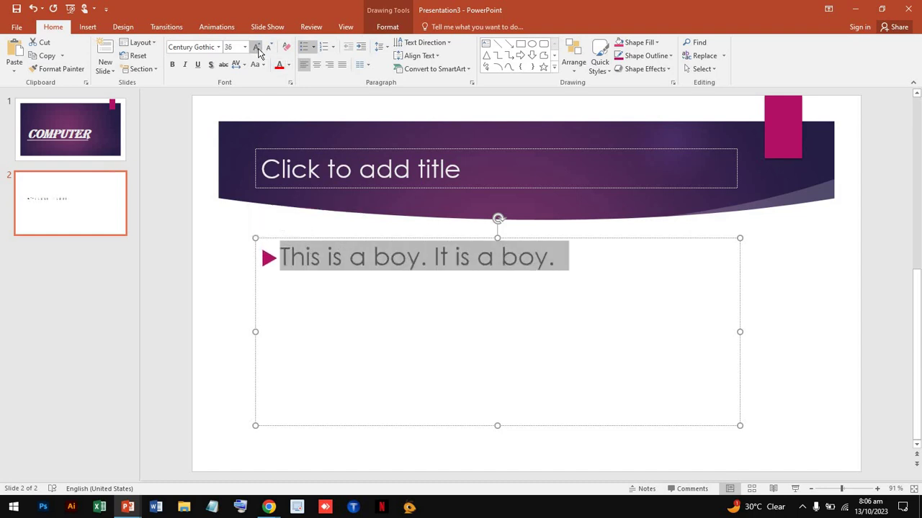
click(257, 49)
click(257, 48)
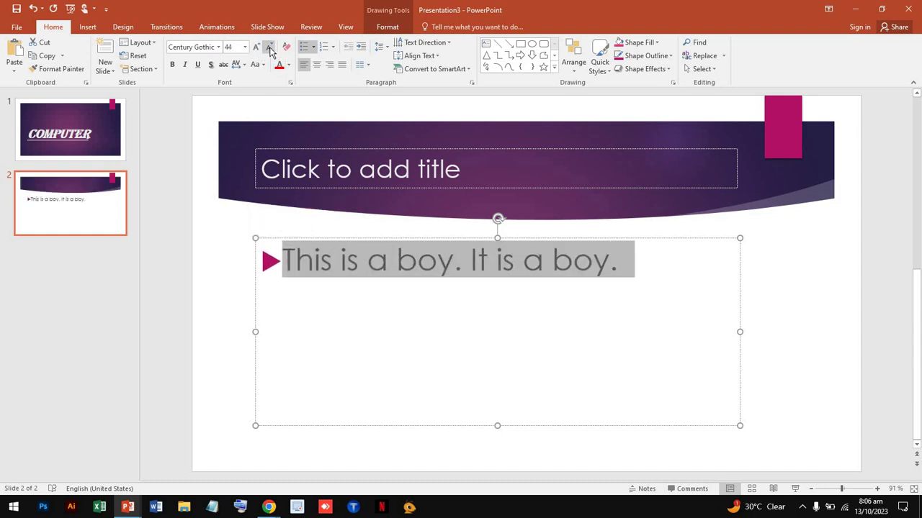
click(270, 49)
click(270, 49)
click(271, 49)
click(271, 49)
click(271, 49)
click(271, 49)
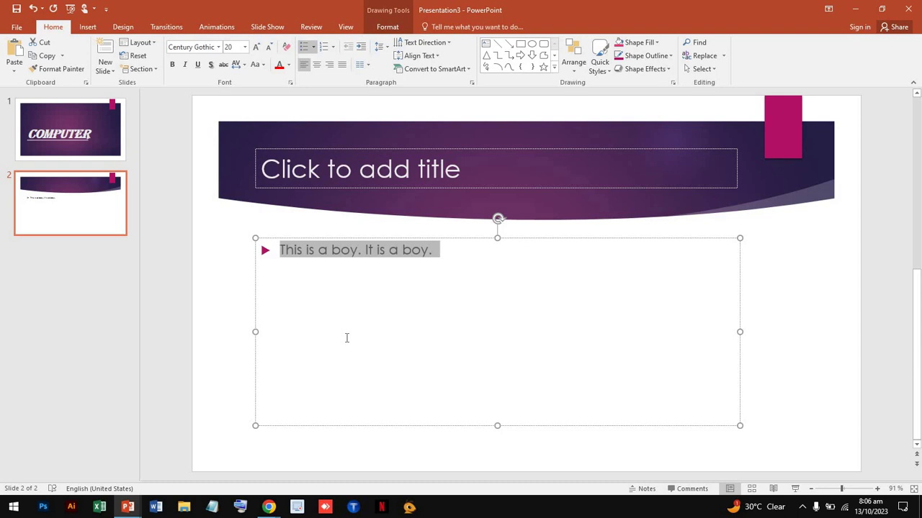
key(ctrl+shift+period)
key(ctrl+shift+period)
key(ctrl+shift+period)
key(ctrl+shift+period)
key(ctrl+shift+period)
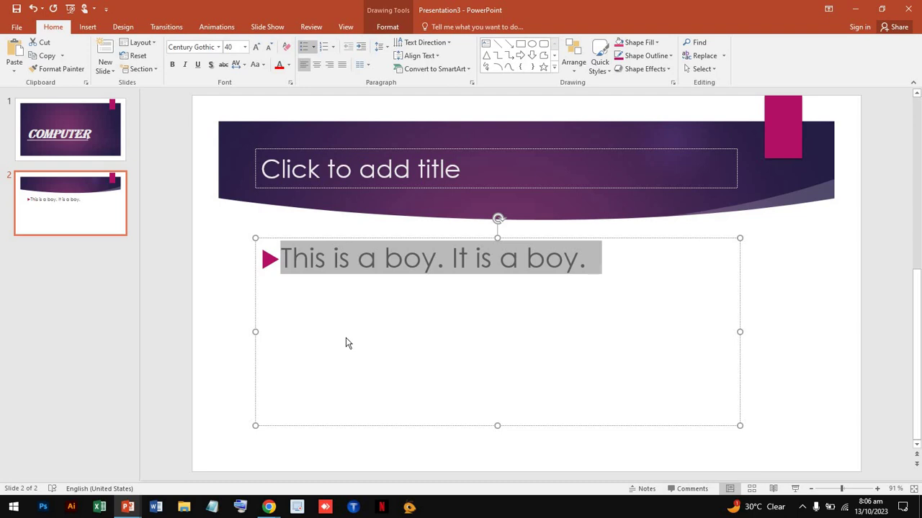
key(ctrl+shift+comma)
key(ctrl+shift+comma)
key(ctrl+shift+comma)
key(ctrl+shift+comma)
key(ctrl+shift+comma)
key(ctrl+shift+comma)
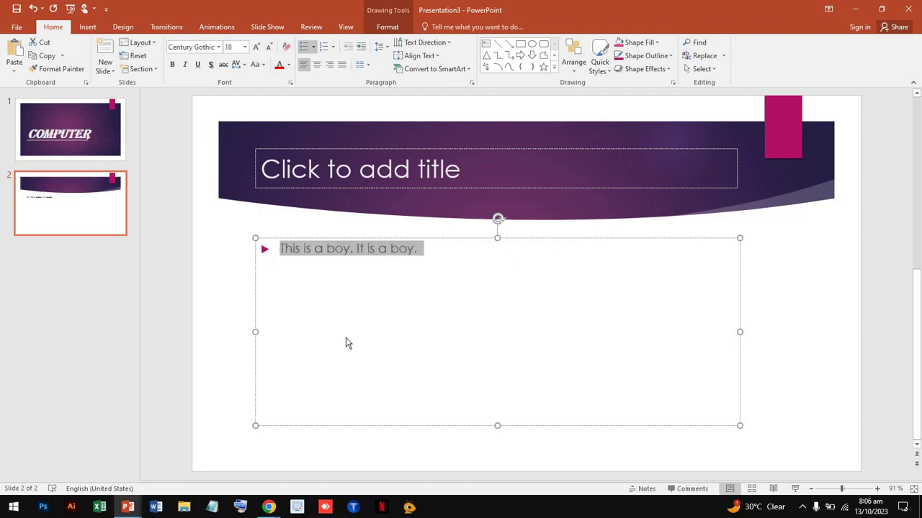
key(ctrl+shift+period)
key(ctrl+shift+period)
key(ctrl+shift+period)
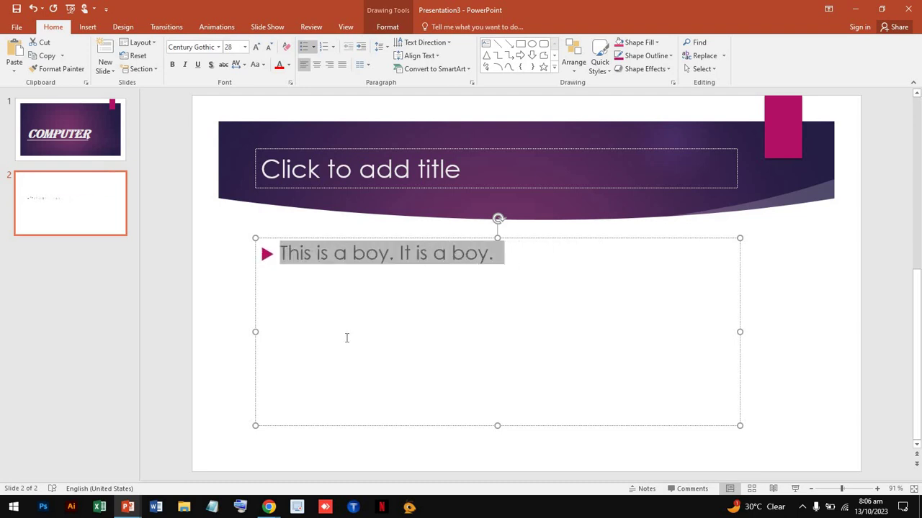
key(ctrl+shift+period)
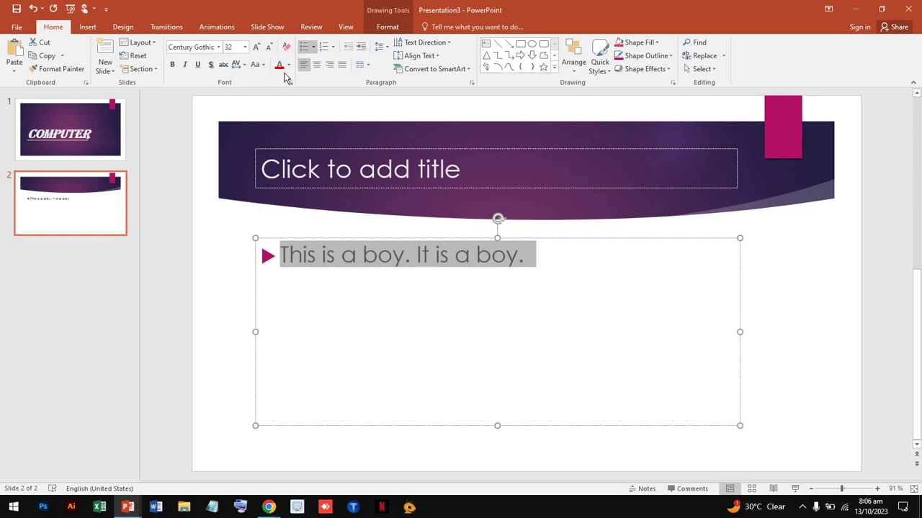
Color the COMPUTER title pink by sampling the rectangle's color with the eyedropper
click(96, 128)
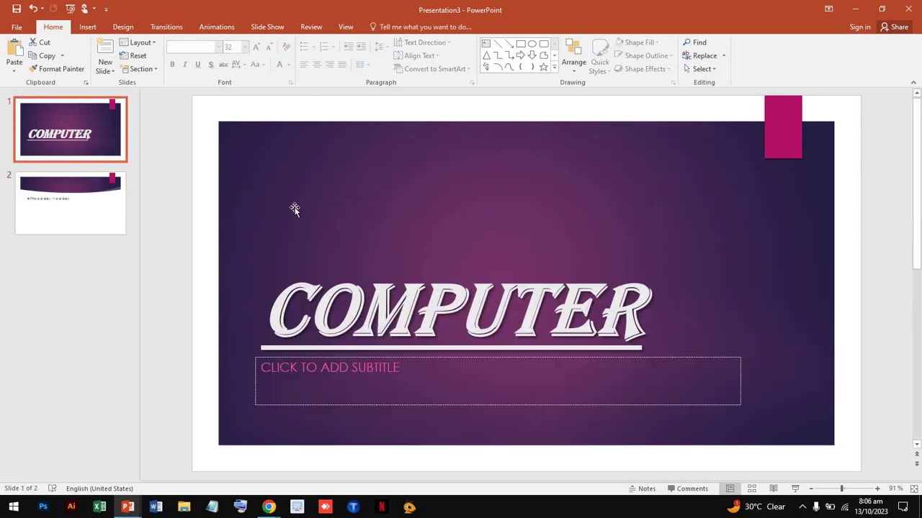
click(459, 299)
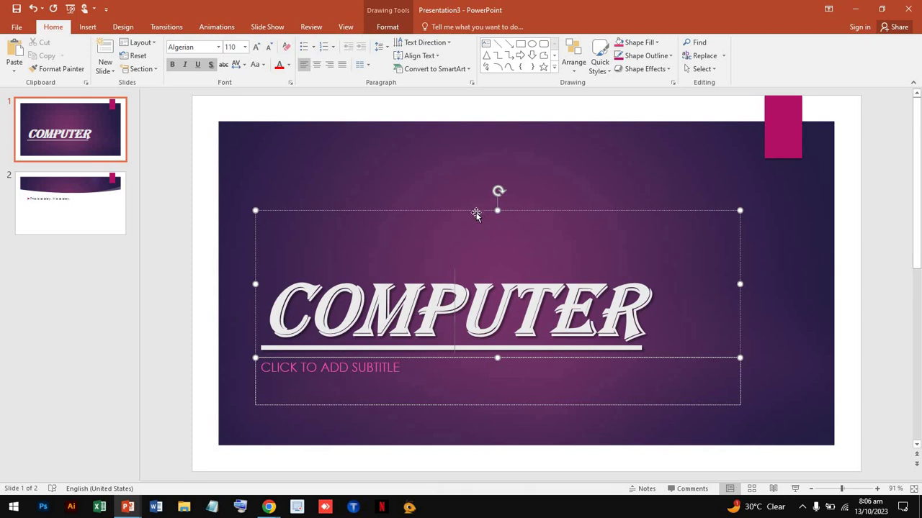
click(289, 66)
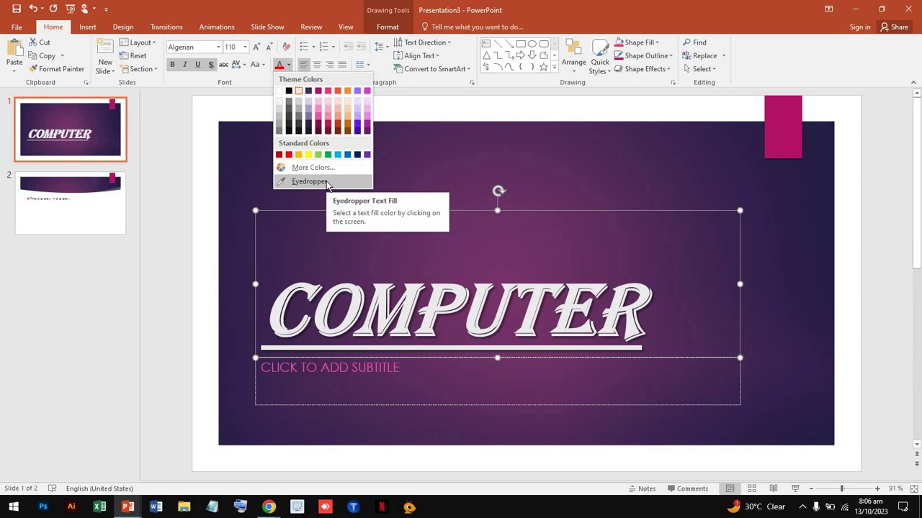
click(326, 183)
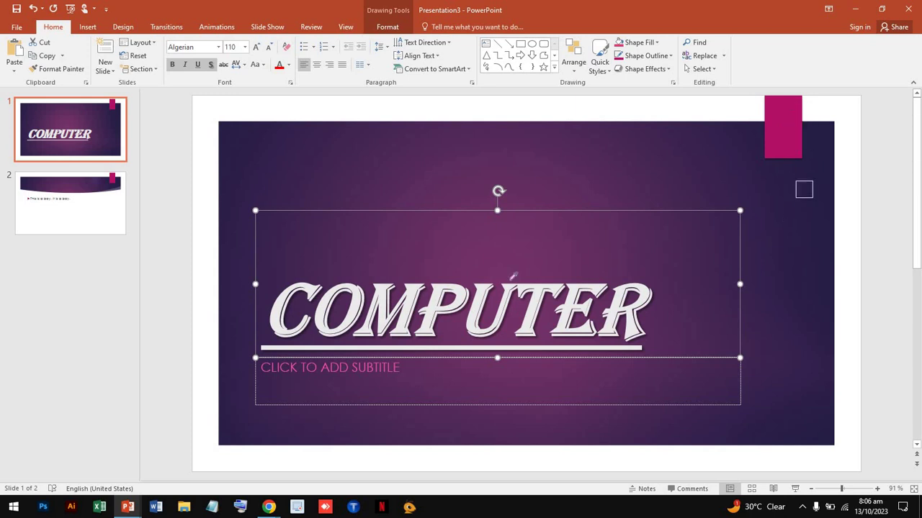
click(795, 129)
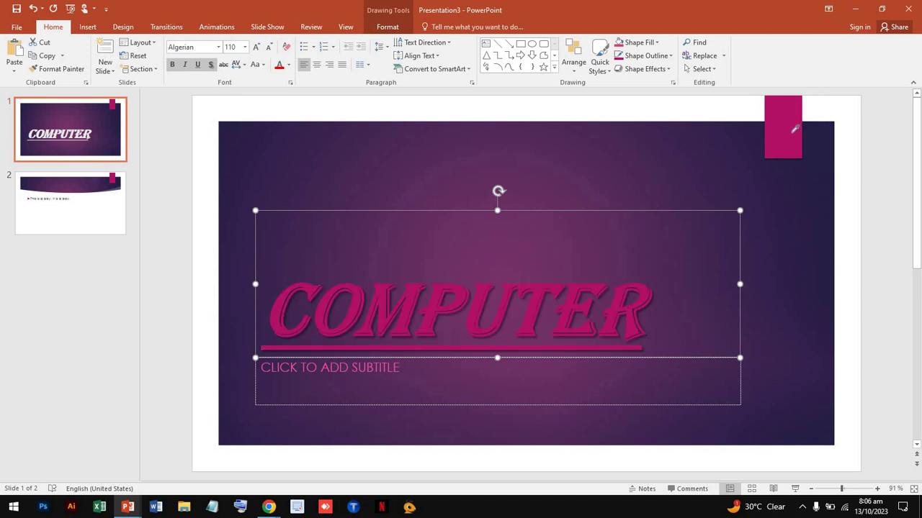
click(794, 218)
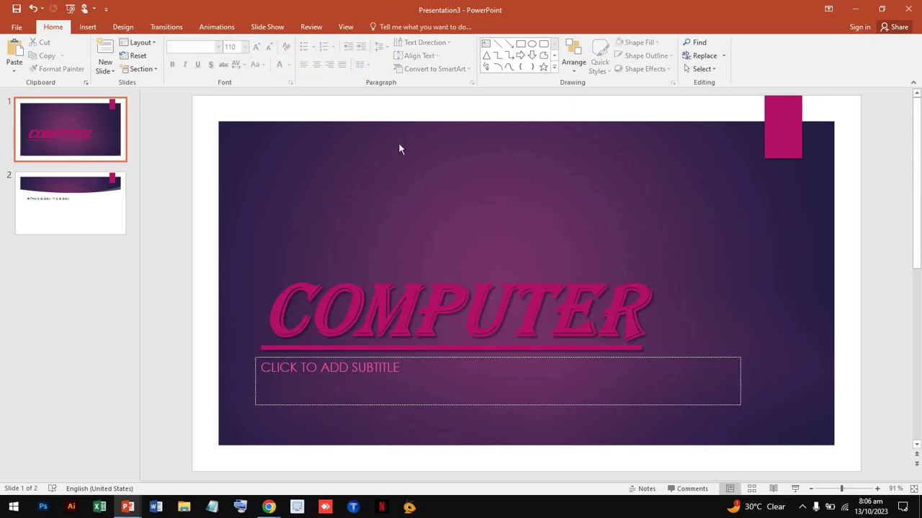
Change the COMPUTER title to yellow, then go to slide 2
click(648, 210)
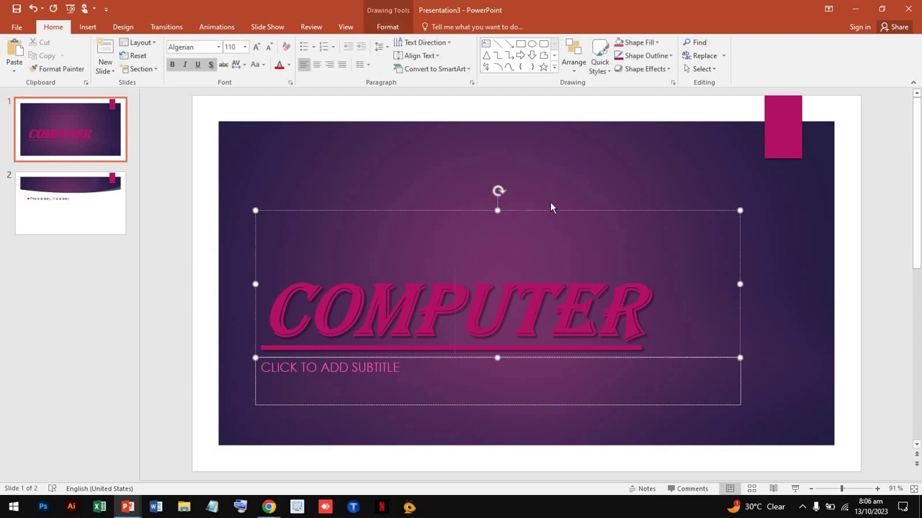
click(289, 64)
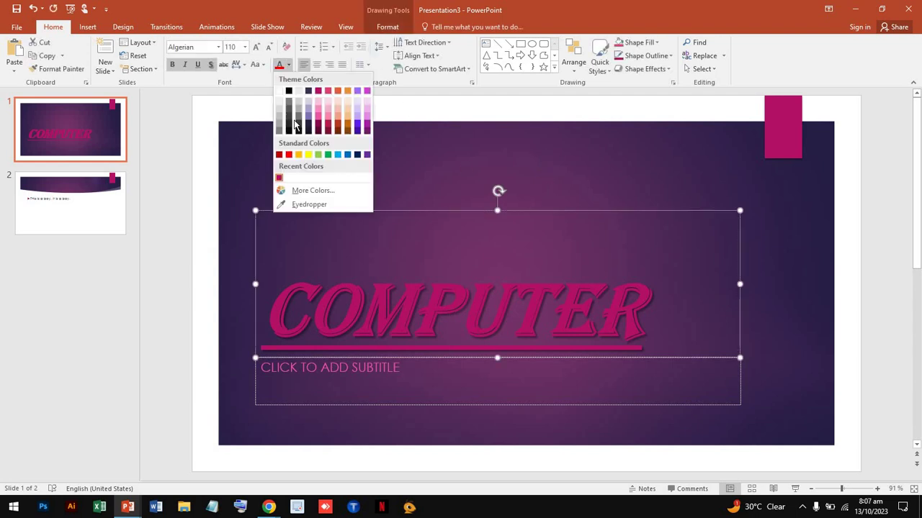
click(306, 155)
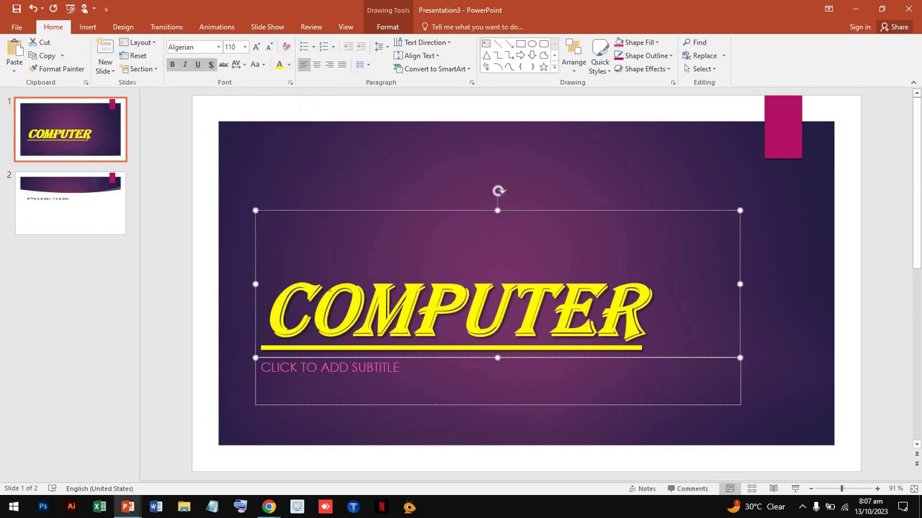
click(49, 199)
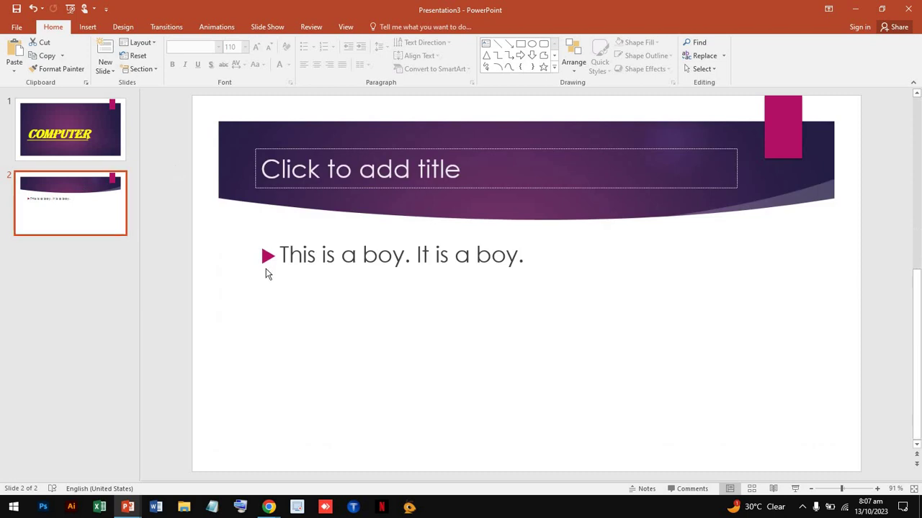
Give the sentence a filled round bullet and set the bullet size to 100% of text
click(365, 245)
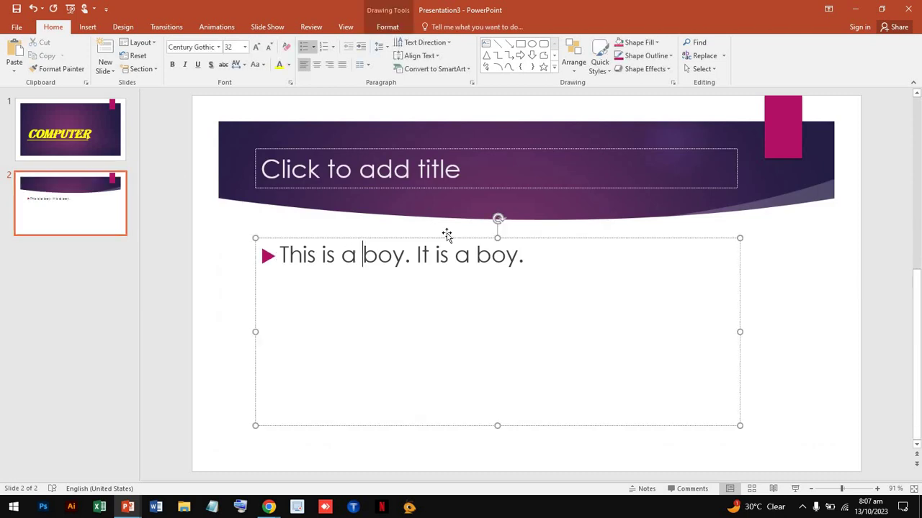
click(313, 52)
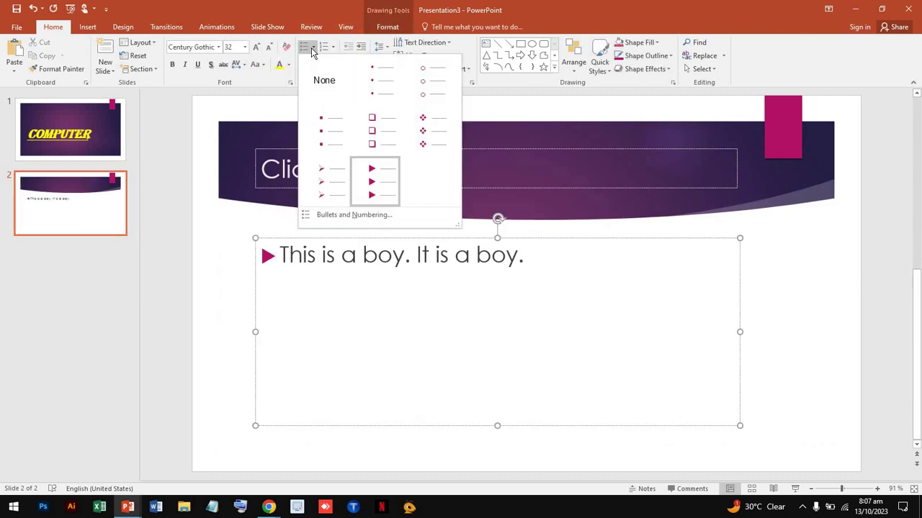
click(380, 87)
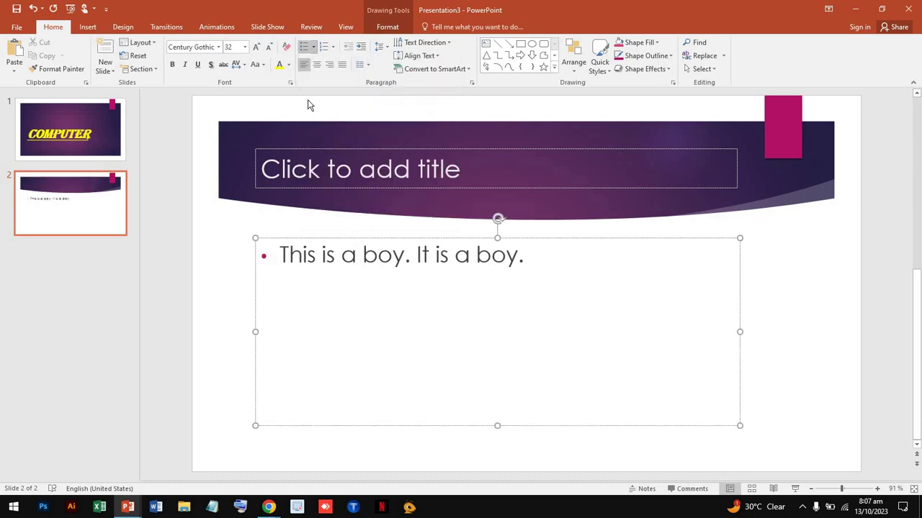
click(264, 256)
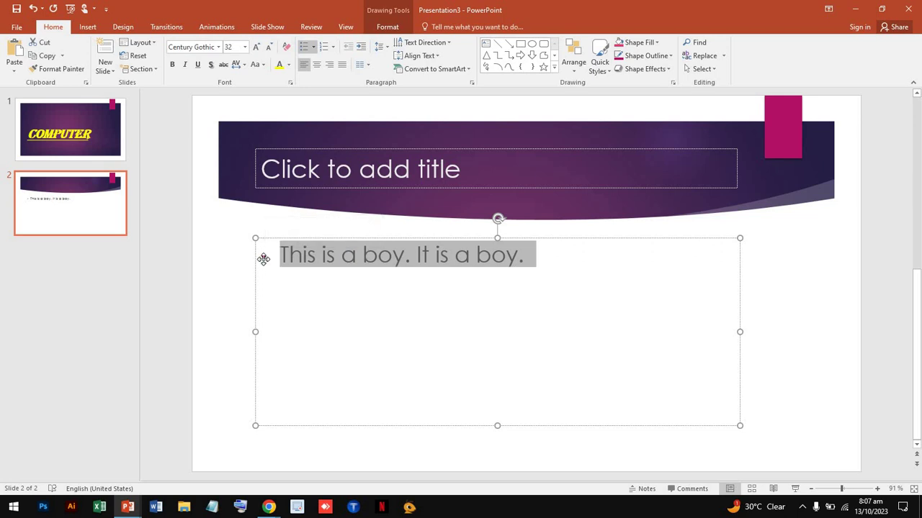
click(266, 258)
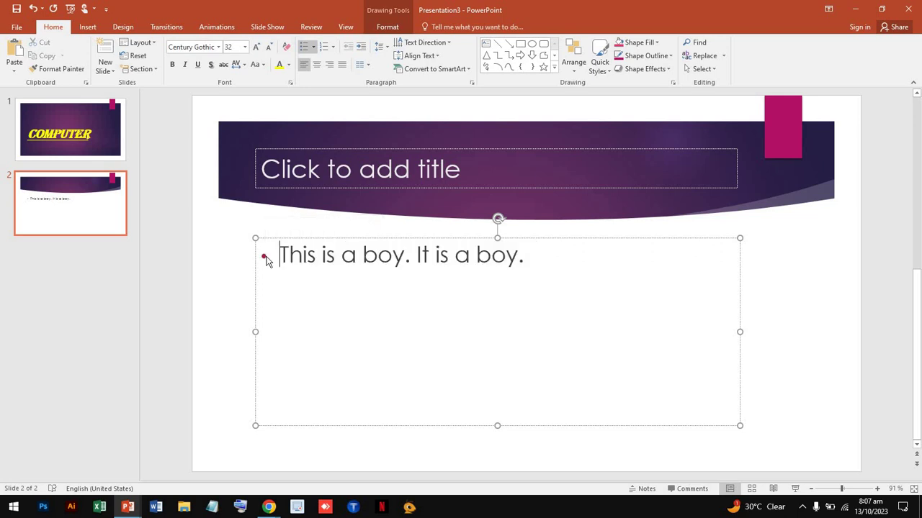
click(266, 256)
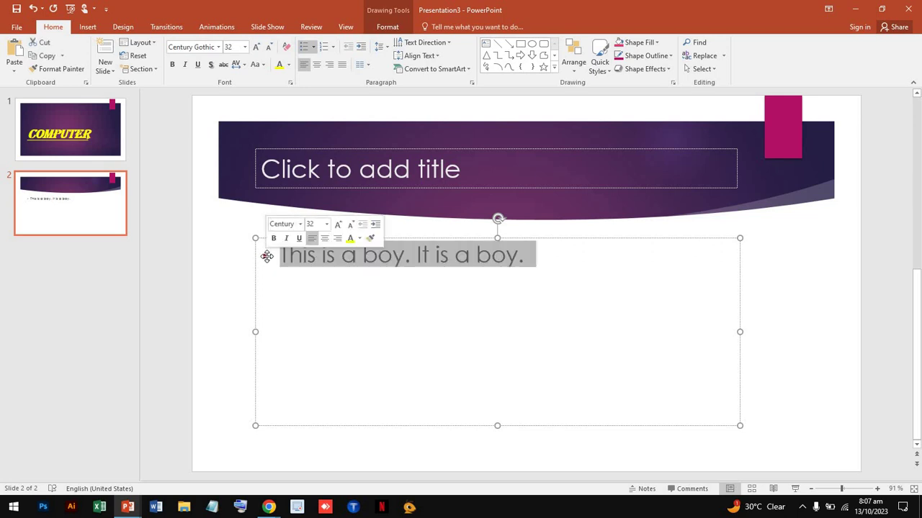
click(315, 47)
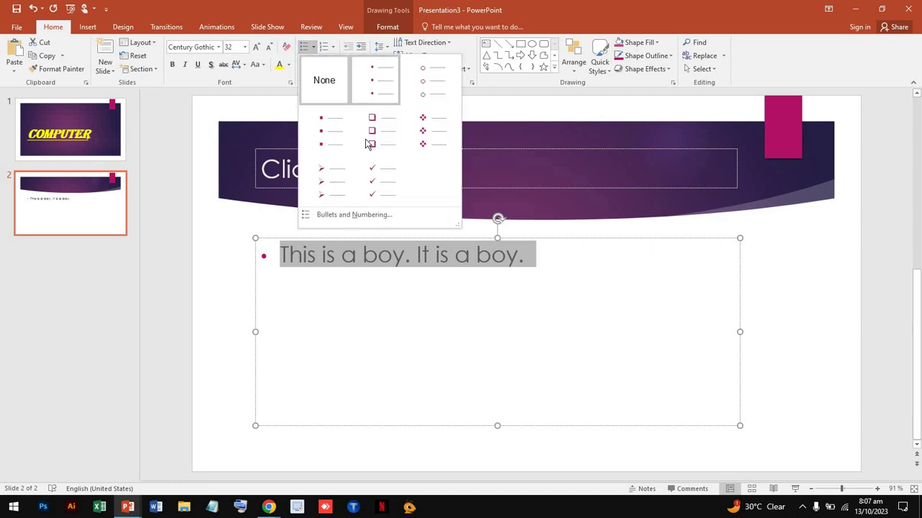
click(368, 214)
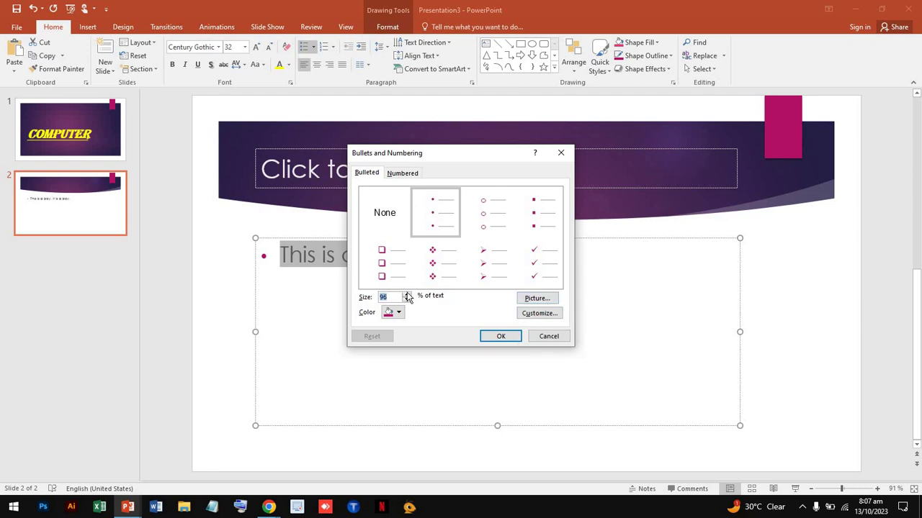
click(407, 295)
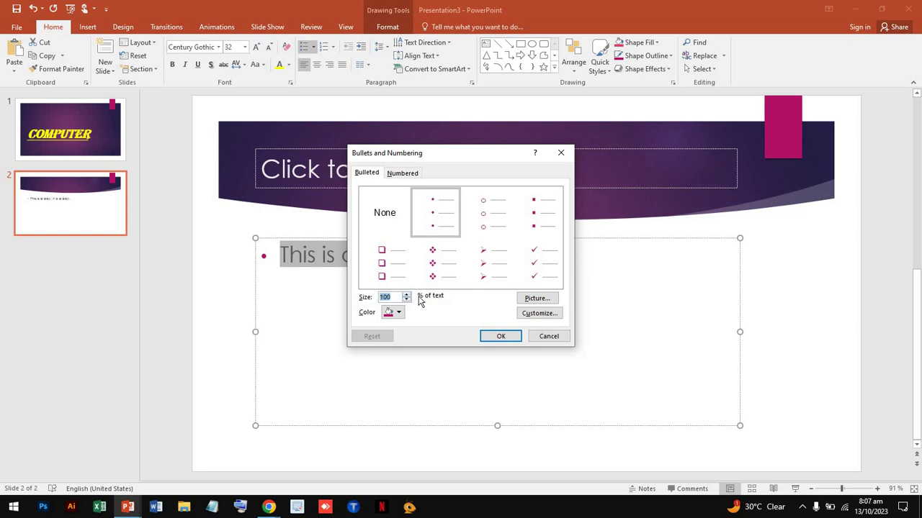
click(499, 336)
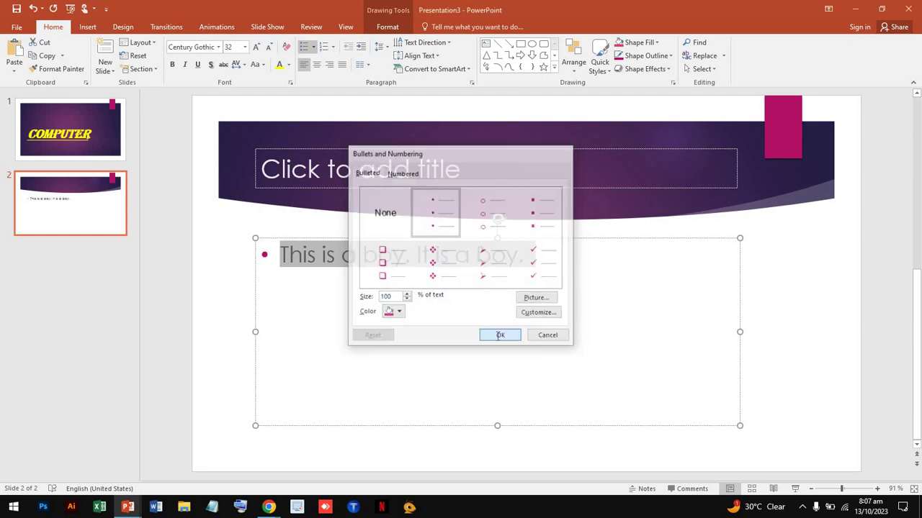
Switch the sentence to the diamond bullet, browsing custom symbols without choosing one
click(313, 49)
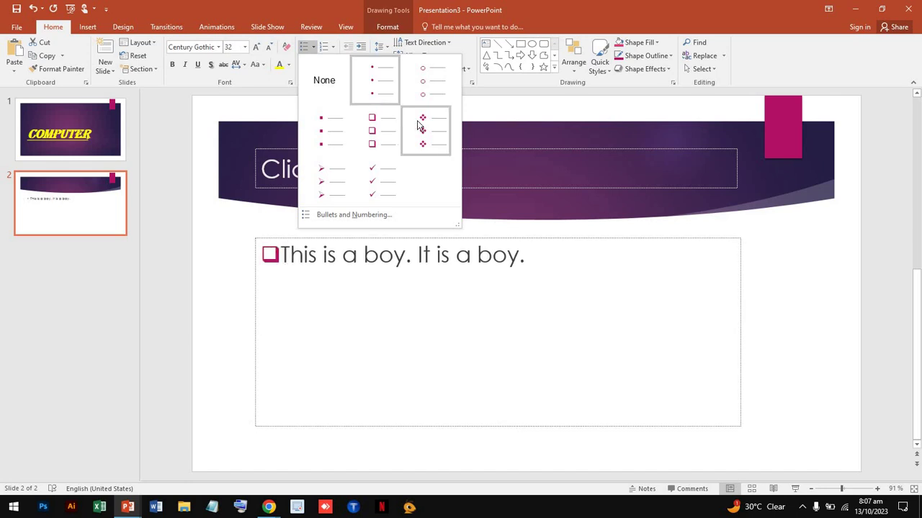
click(418, 124)
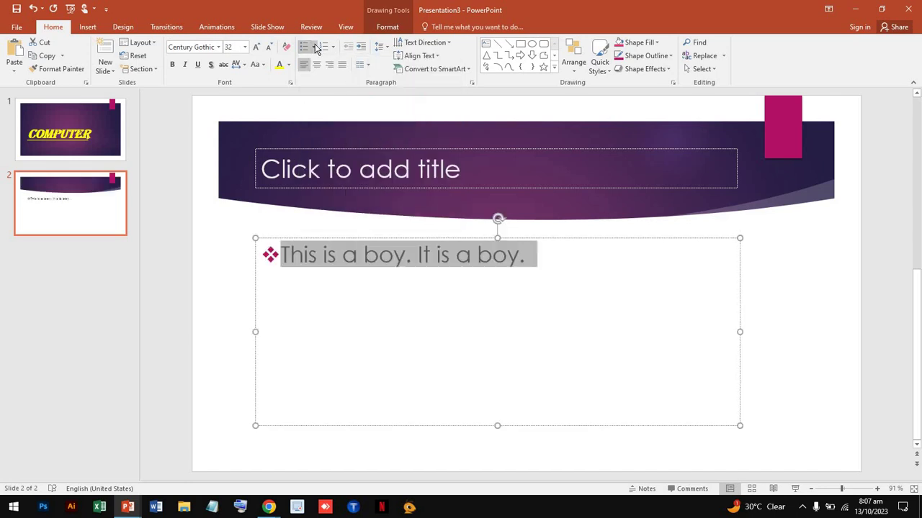
click(313, 49)
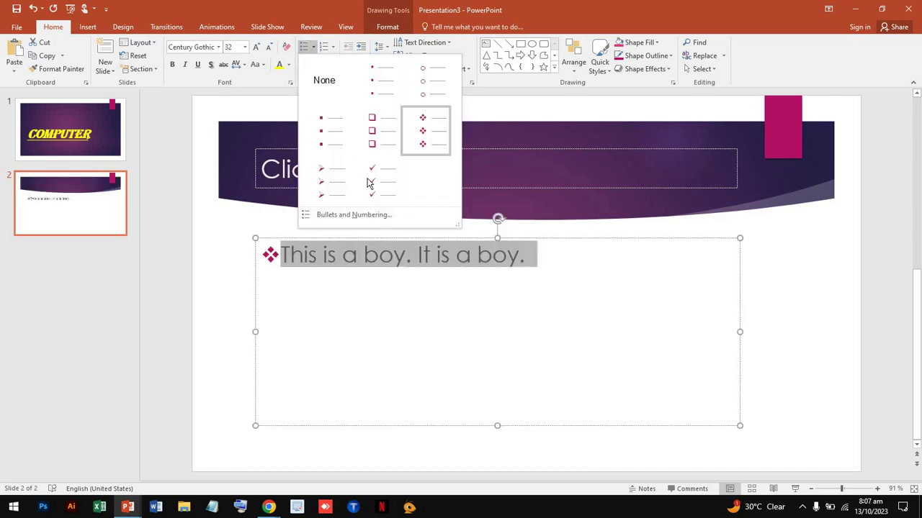
click(342, 222)
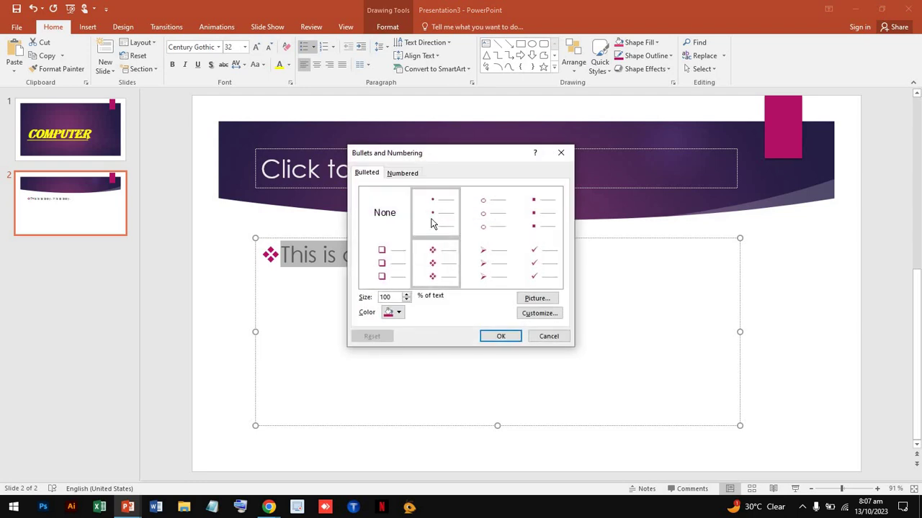
click(540, 315)
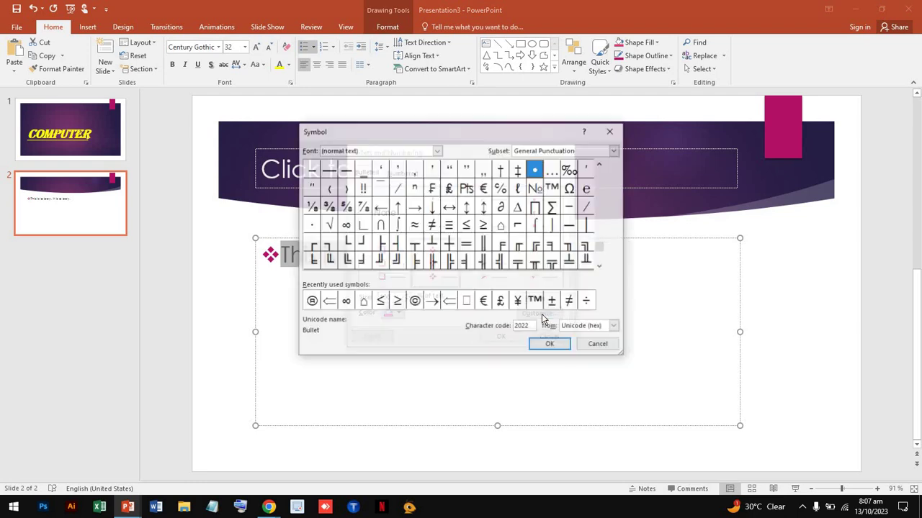
click(611, 134)
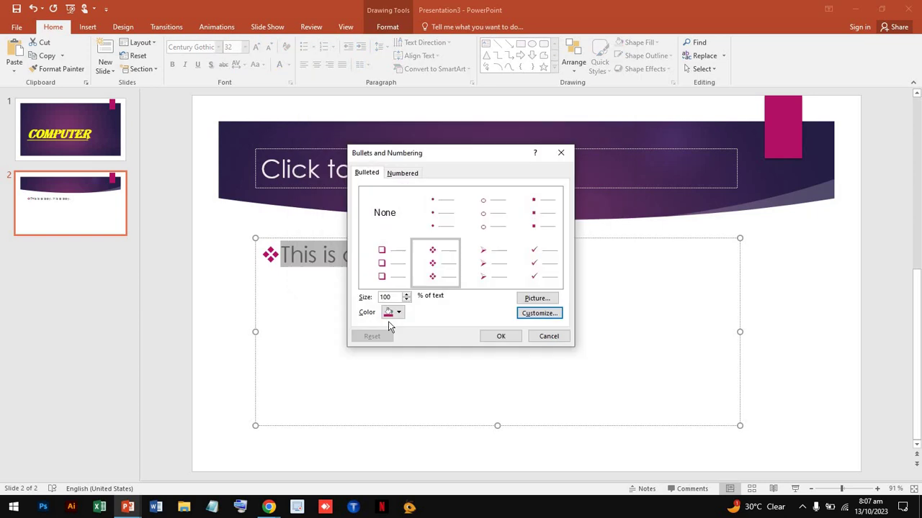
click(502, 336)
key(Right)
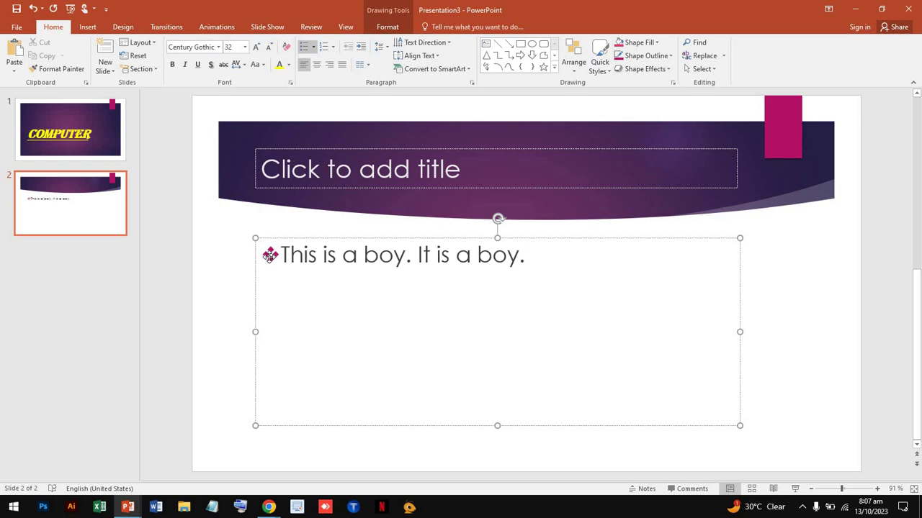
click(270, 256)
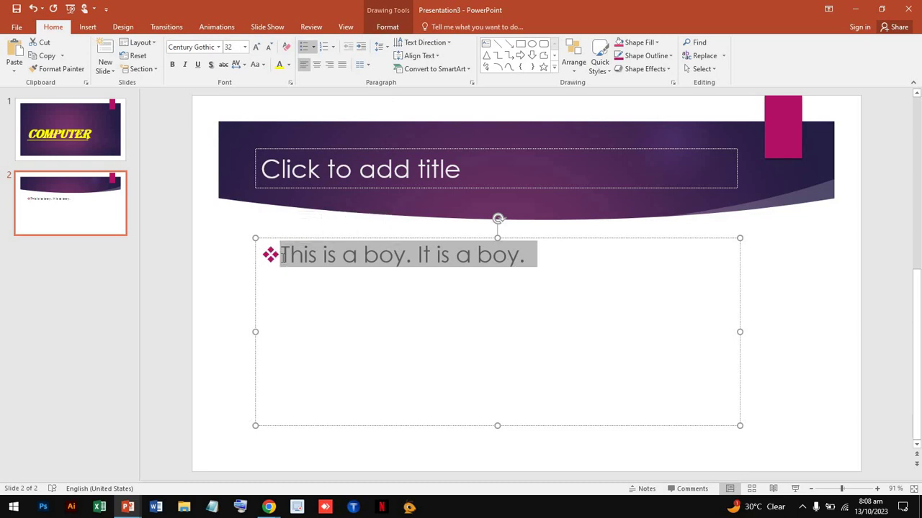
click(282, 256)
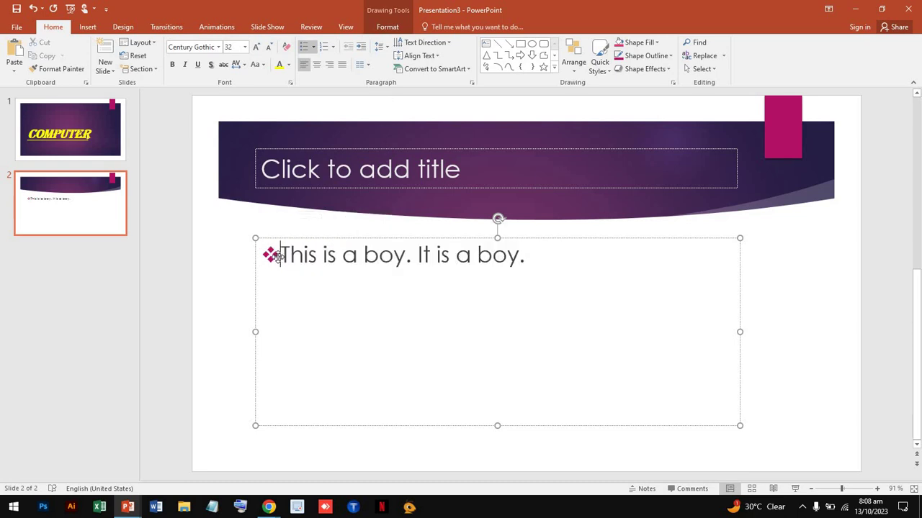
Number the sentence with a) b) c) lettering, then select it and delete it
click(313, 47)
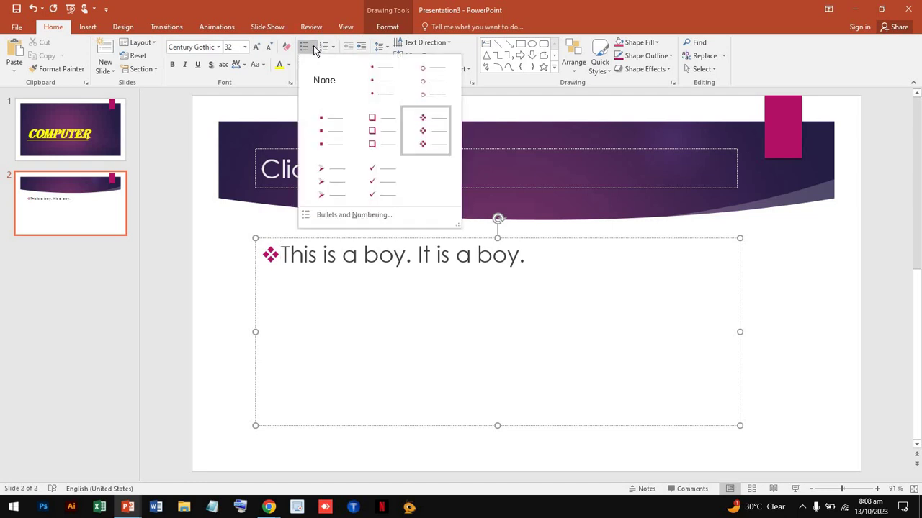
click(314, 47)
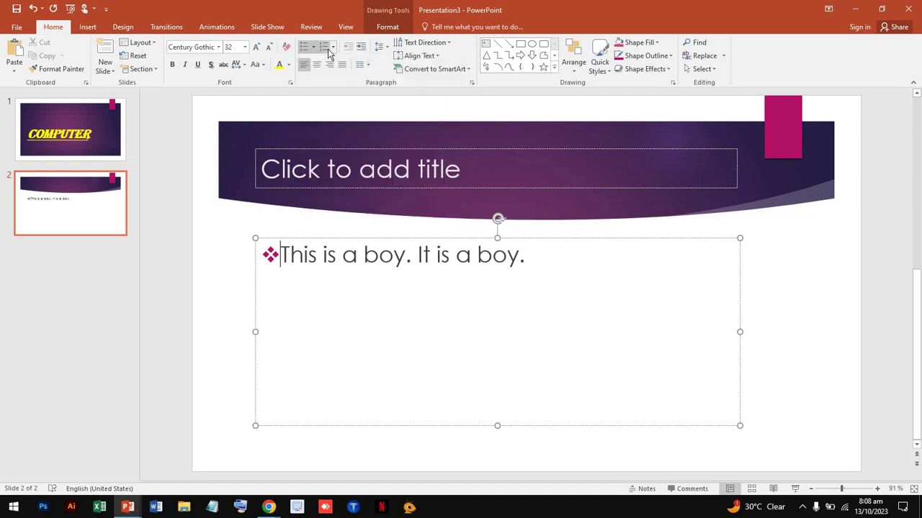
click(327, 50)
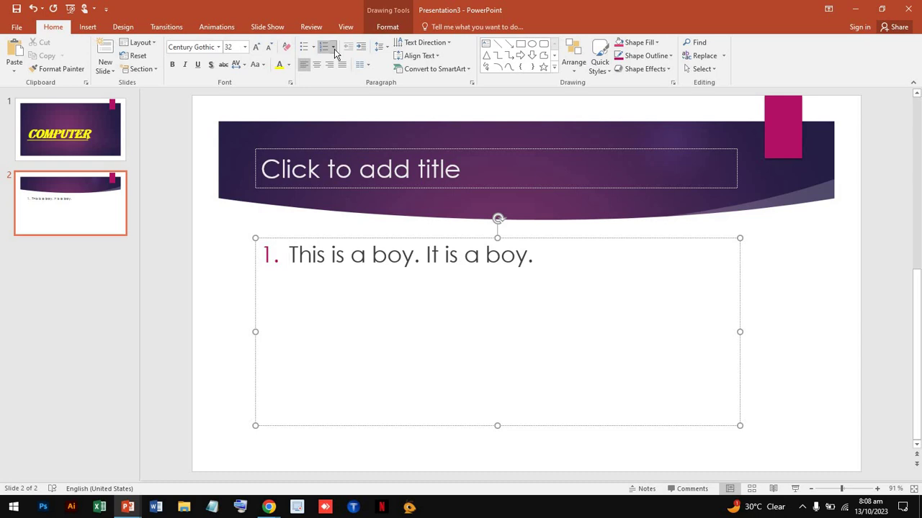
click(333, 47)
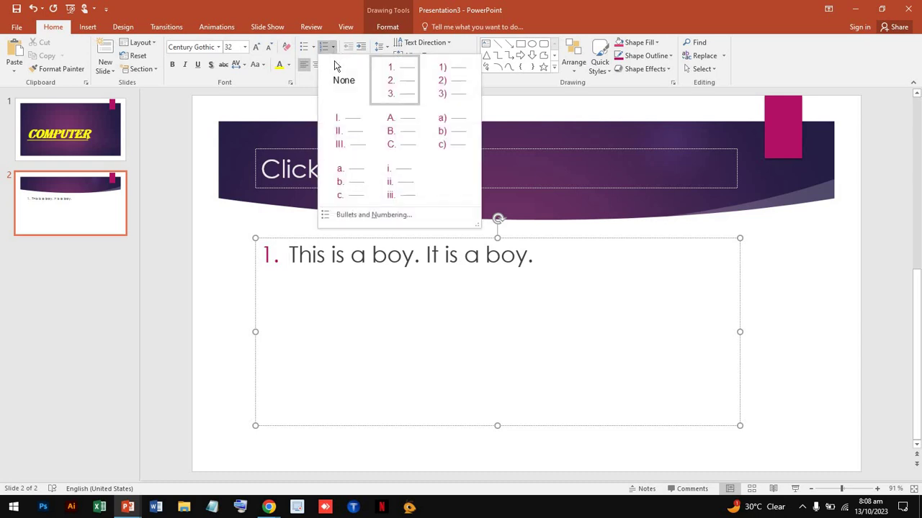
click(431, 138)
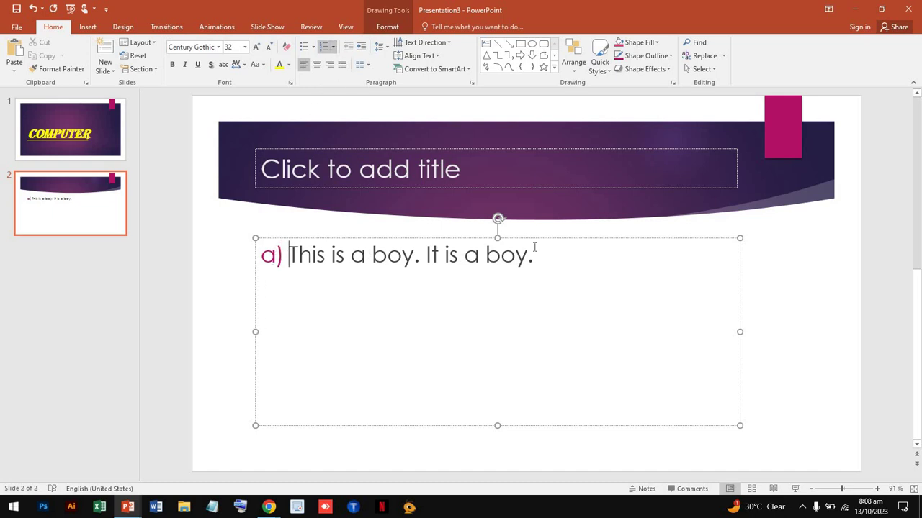
shift+click(613, 256)
key(BackSpace)
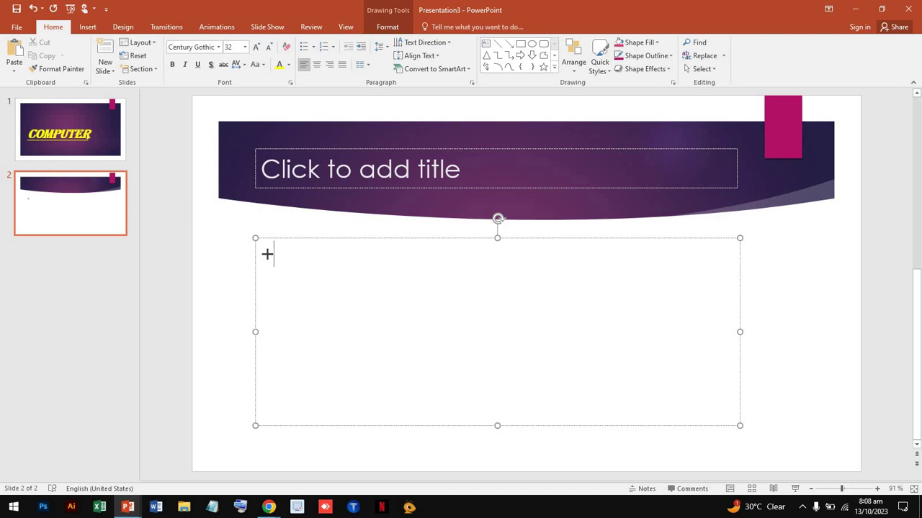
Generate sample paragraphs with =rand(), delete paragraphs 2–3, then undo the deletion
text(=r)
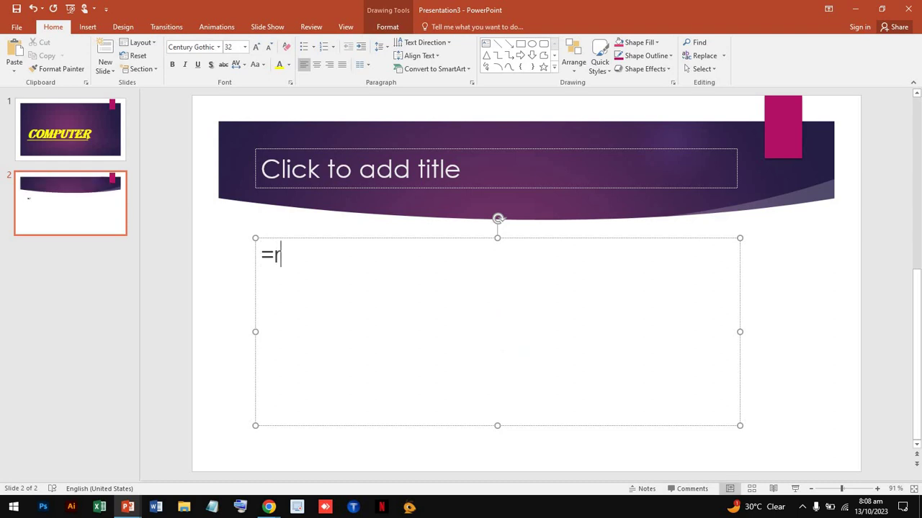
text(and)
text(())
key(Return)
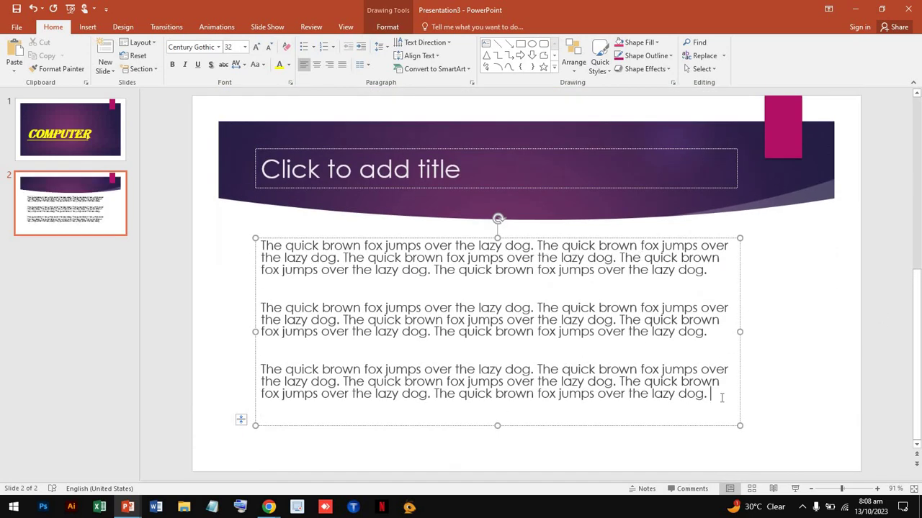
drag(660, 392, 264, 305)
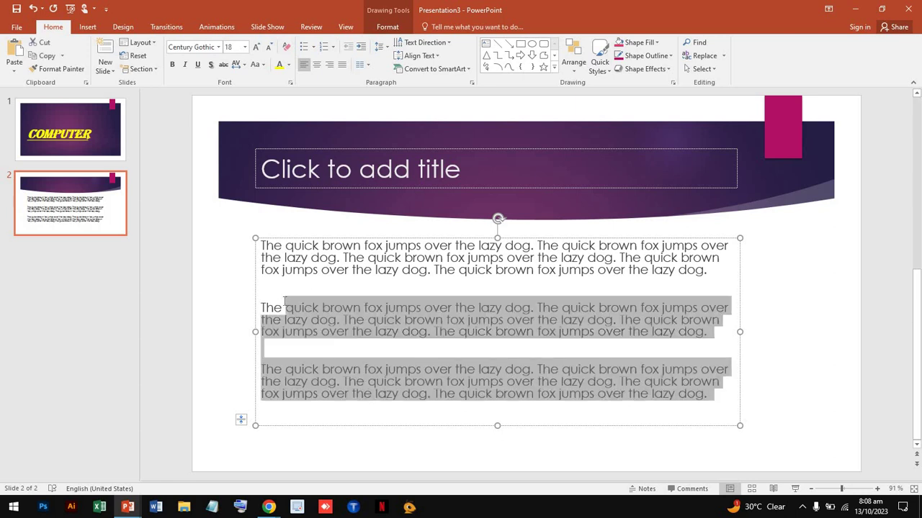
key(BackSpace)
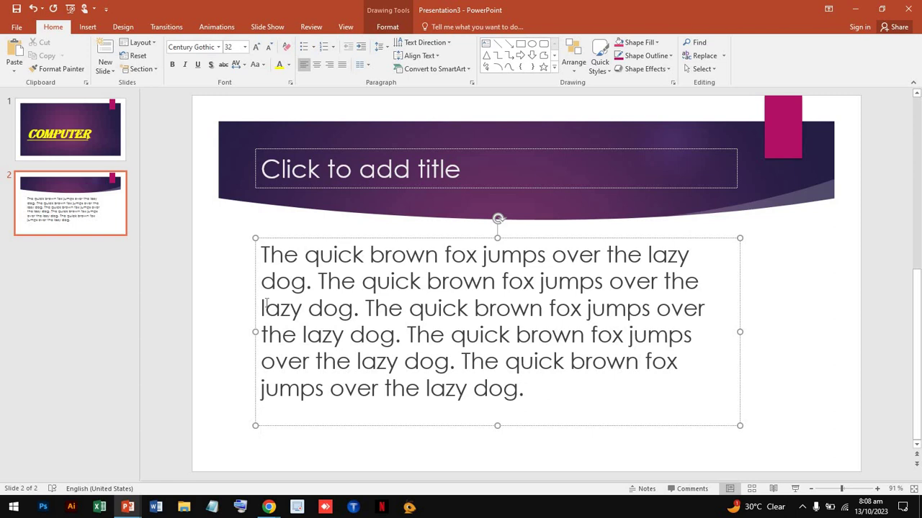
key(ctrl+z)
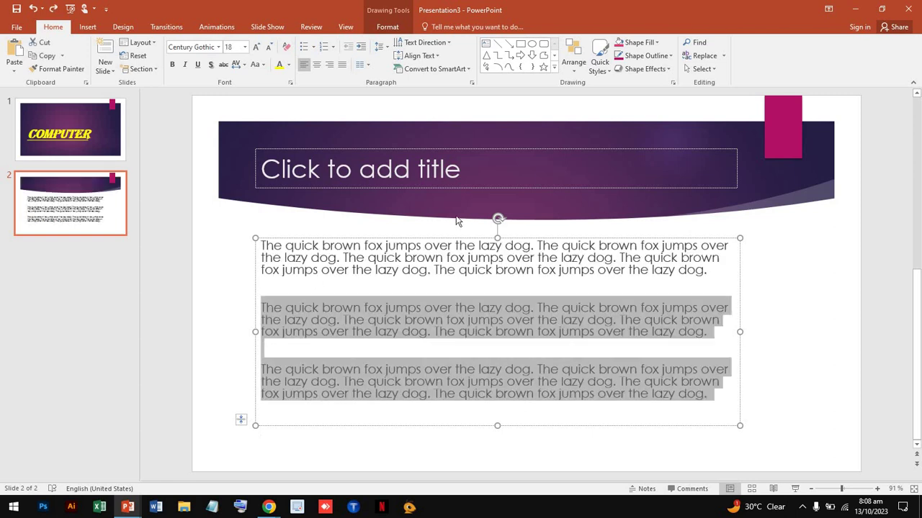
click(456, 221)
Try Center, Align Right and then Align Left on the first sample paragraph
click(344, 321)
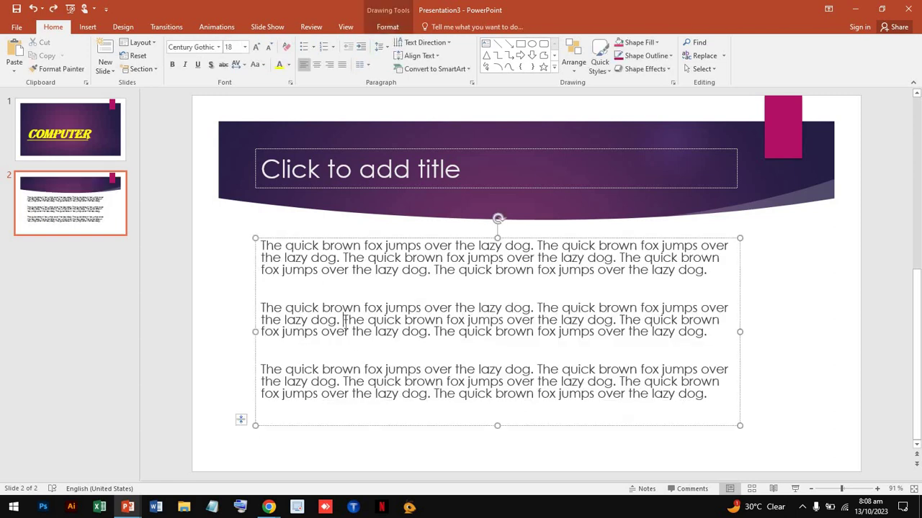
click(367, 283)
drag(261, 245, 752, 267)
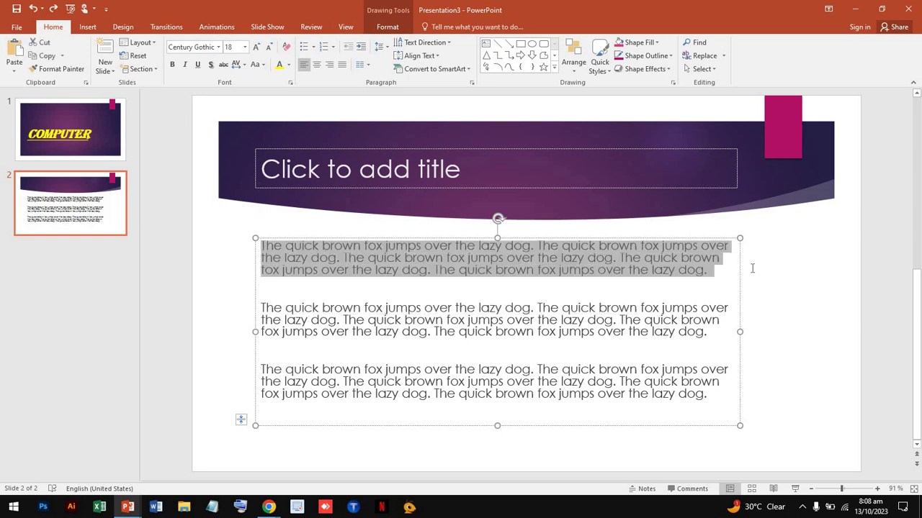
click(319, 65)
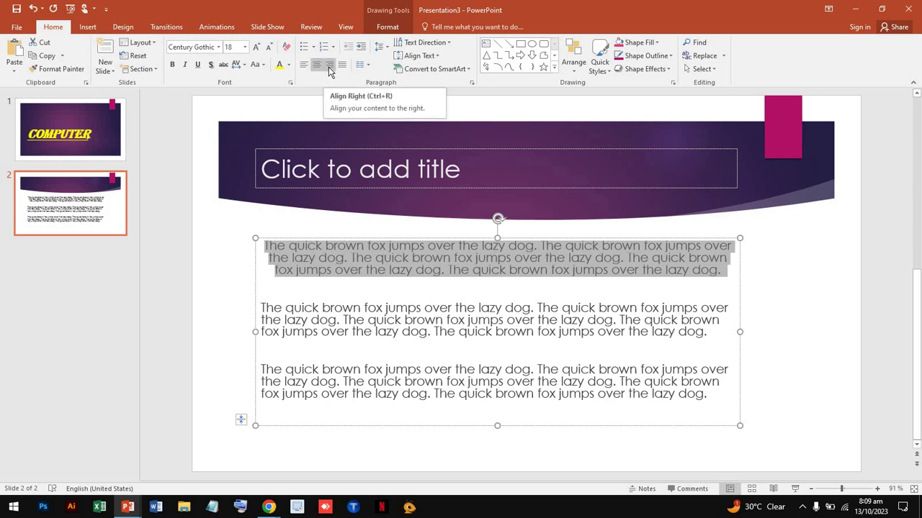
click(330, 65)
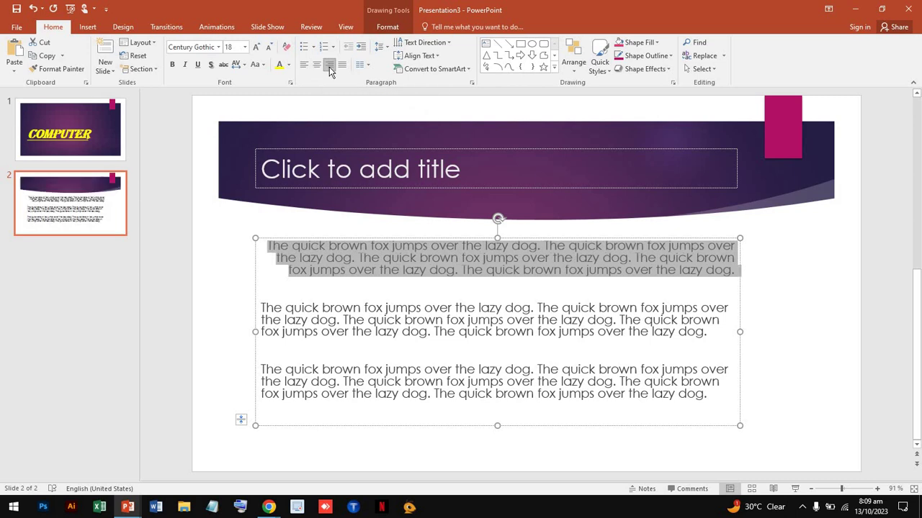
click(303, 65)
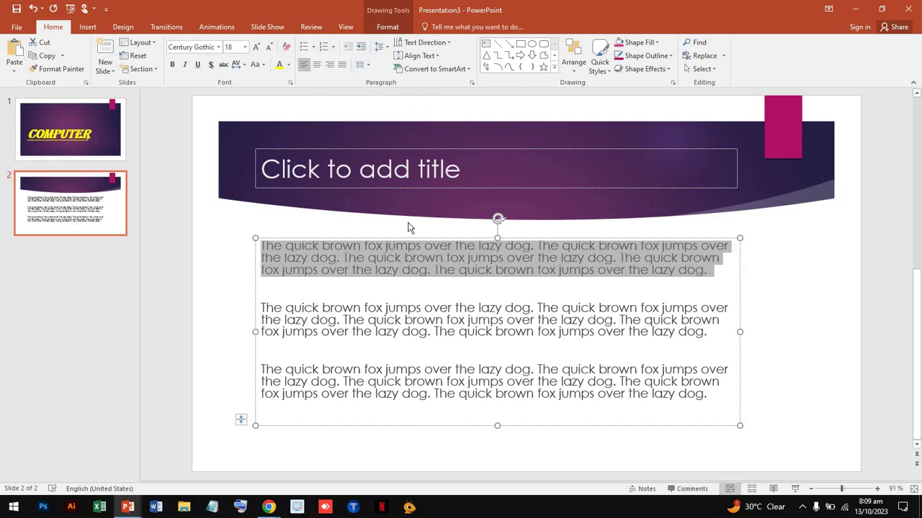
click(282, 283)
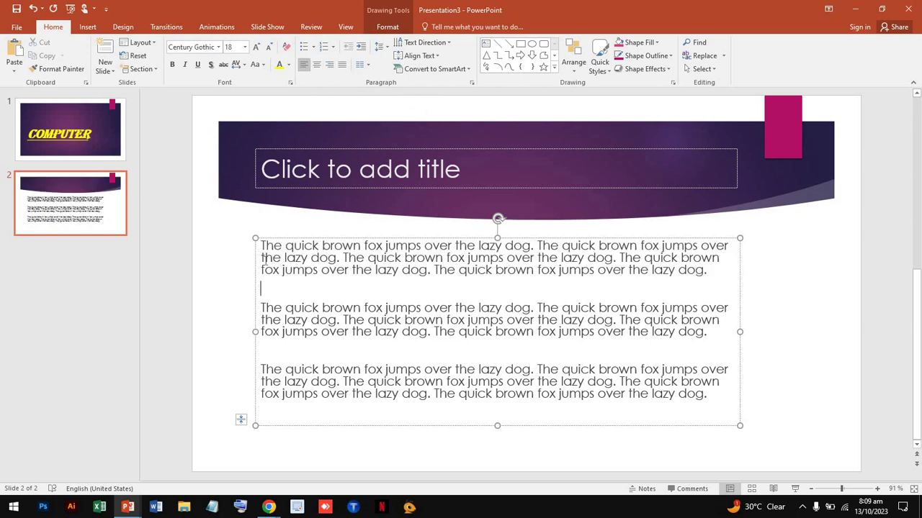
Justify all three sample paragraphs
drag(261, 246, 712, 428)
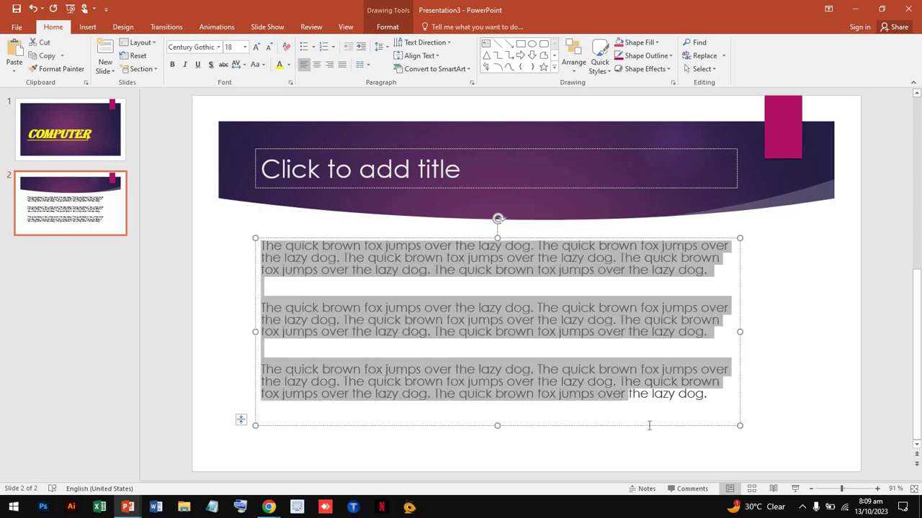
click(342, 65)
click(540, 332)
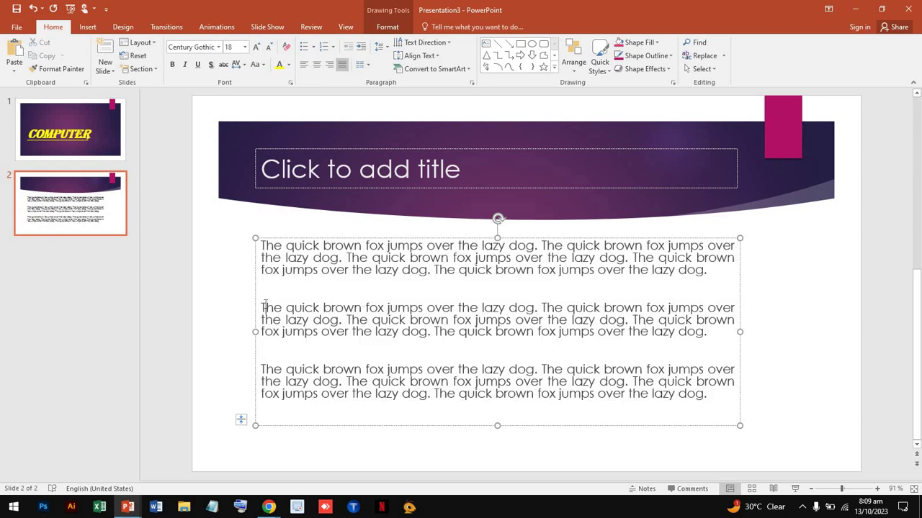
Join paragraph two onto paragraph one, then reapply Align Left and Justify to the body text
key(BackSpace)
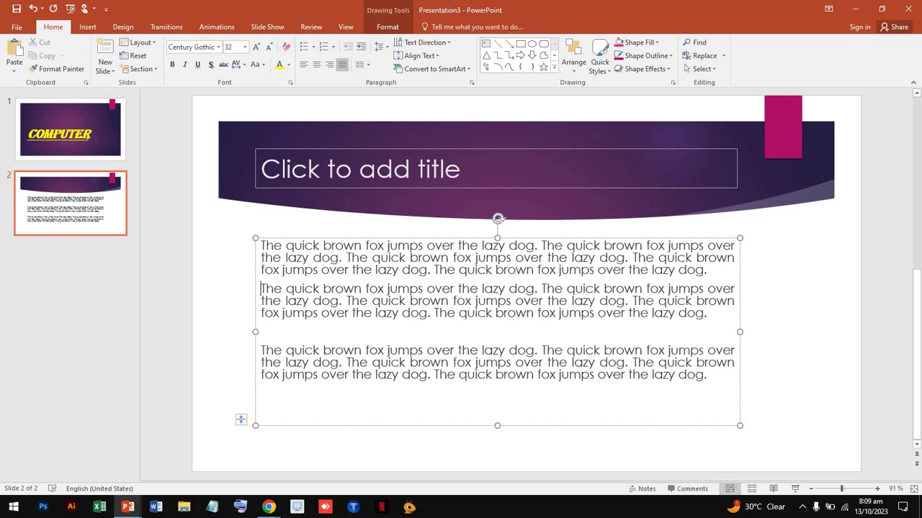
key(BackSpace)
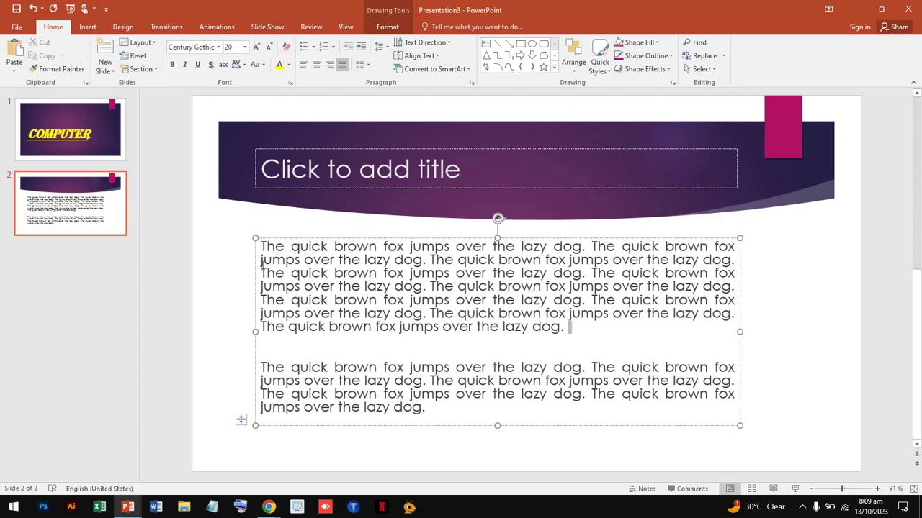
drag(569, 328, 232, 242)
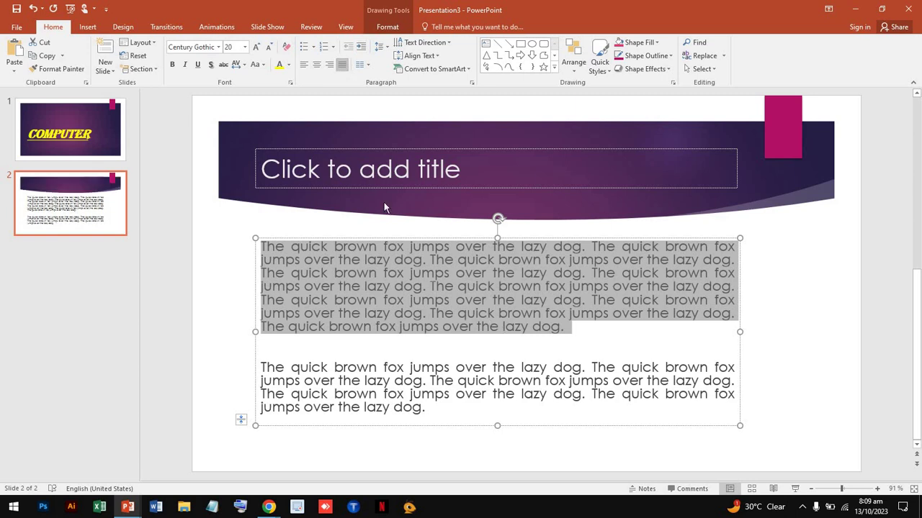
click(501, 287)
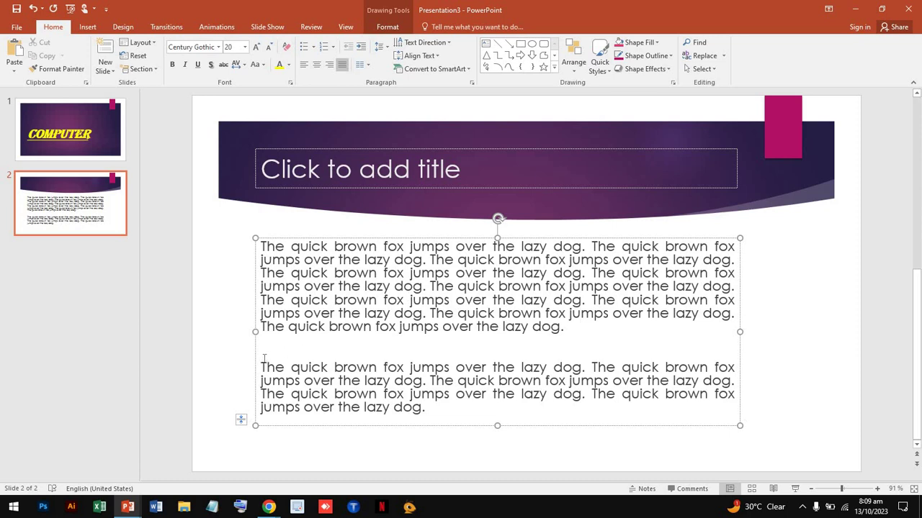
click(339, 238)
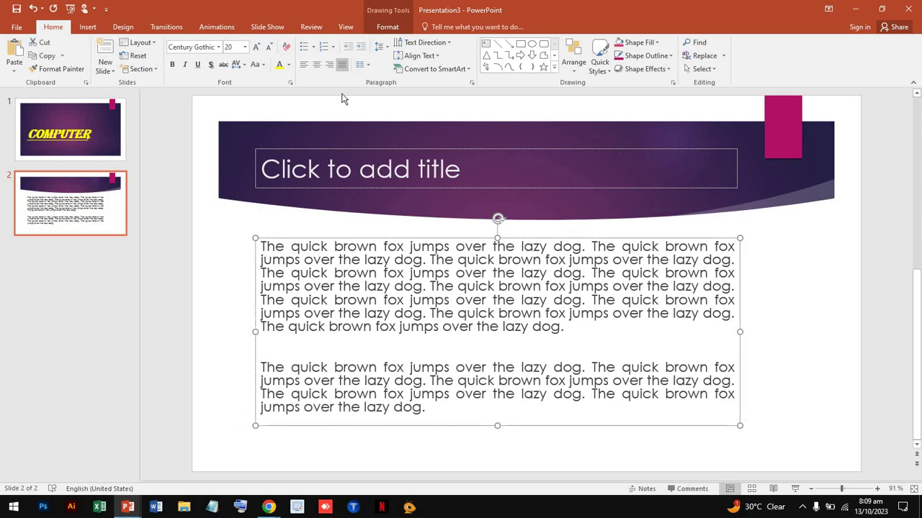
click(303, 67)
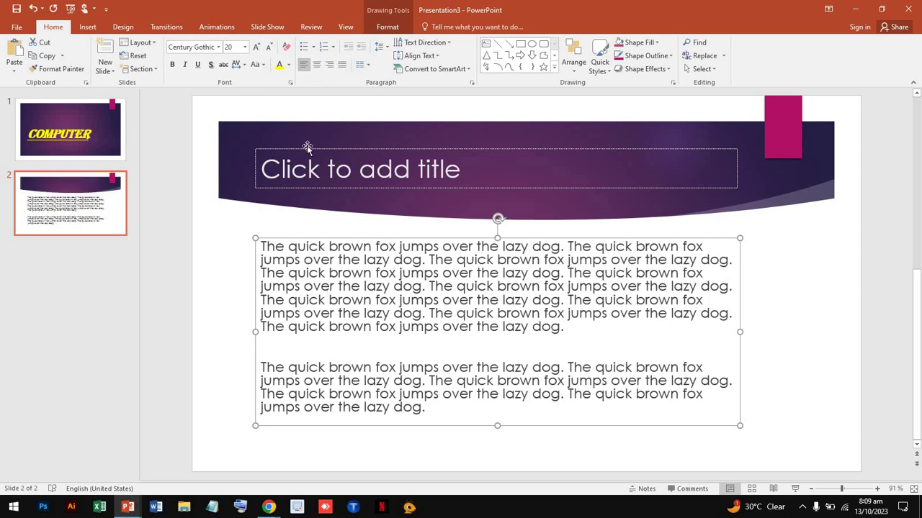
click(344, 66)
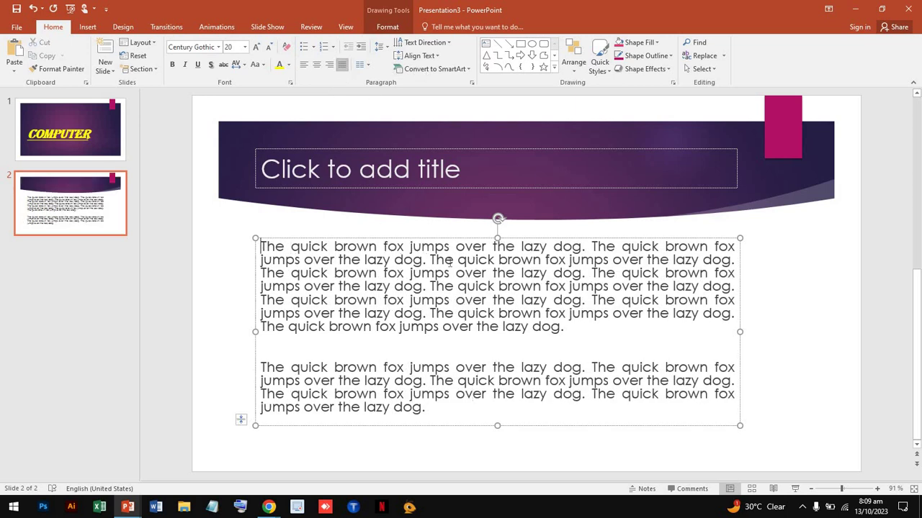
drag(261, 246, 610, 329)
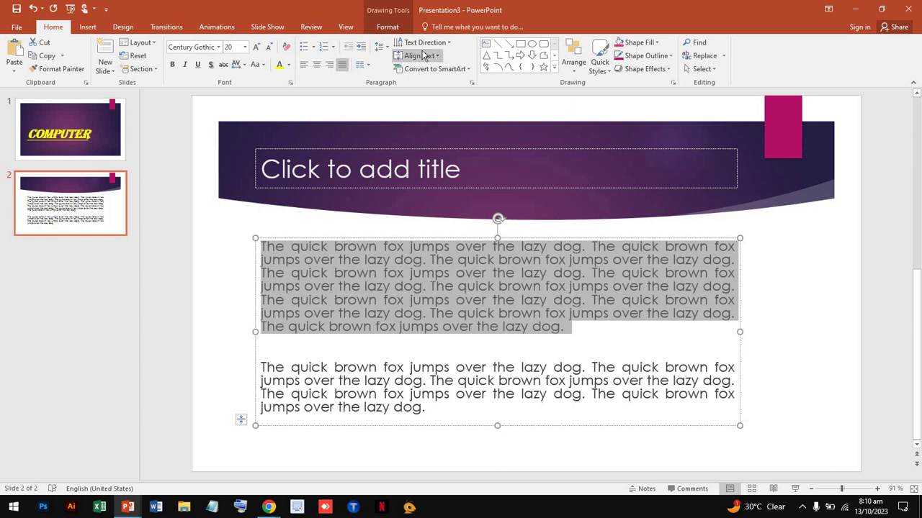
Go back to the yellow COMPUTER title slide and start editing its empty subtitle placeholder
click(387, 46)
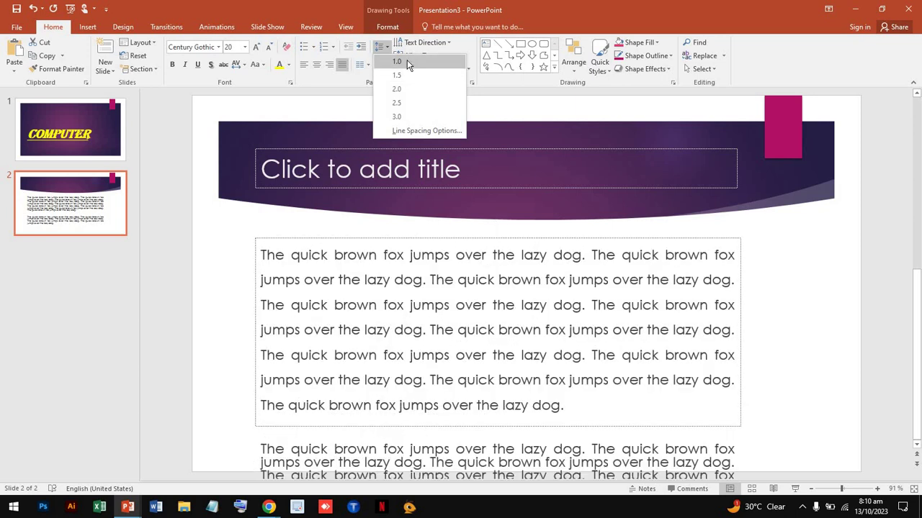
click(382, 45)
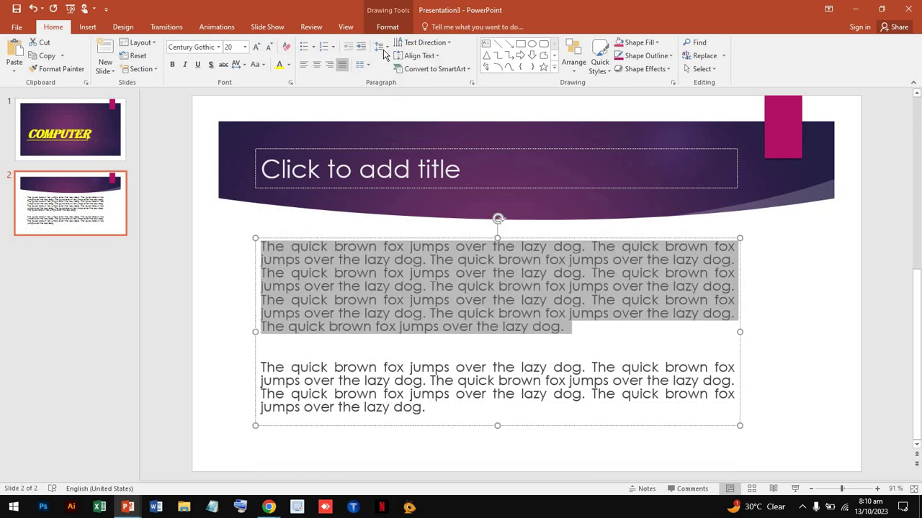
click(391, 343)
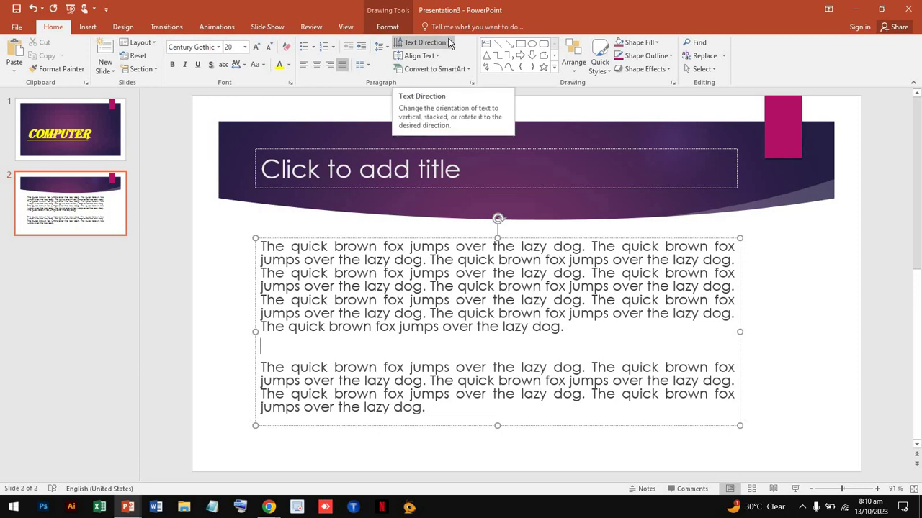
click(101, 147)
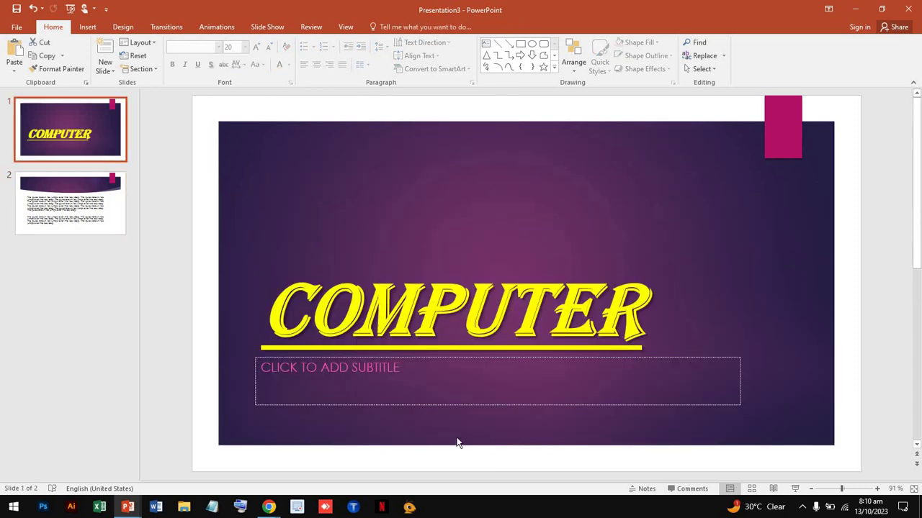
click(262, 368)
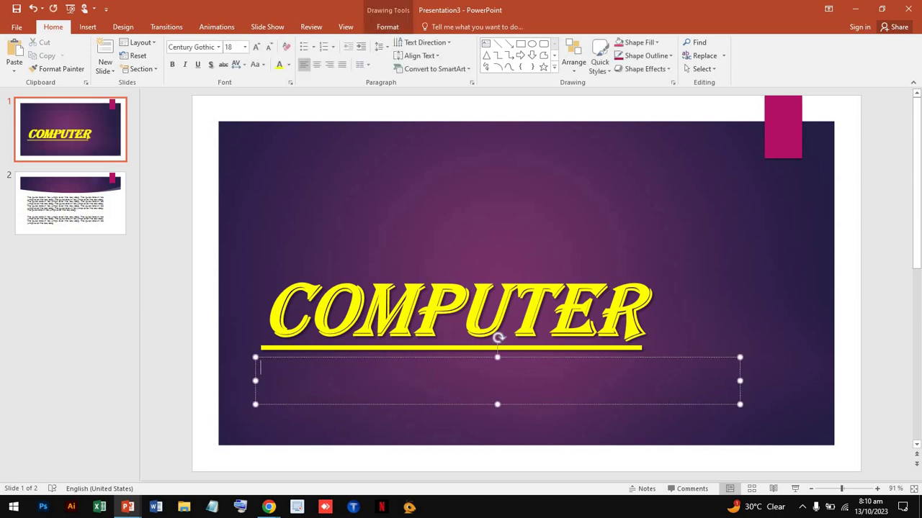
Type TECHNOLOGY into the title slide's subtitle placeholder
text(TE)
text(CHNO)
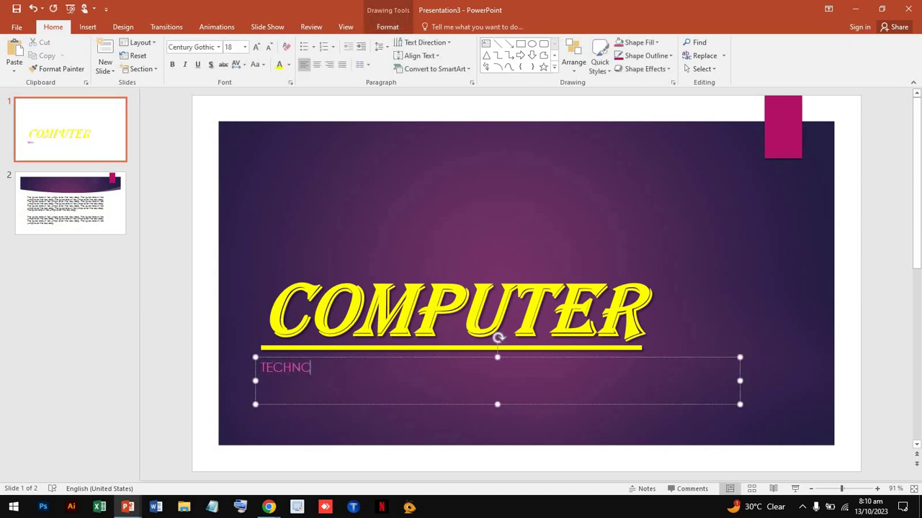
text(L)
text(OGY)
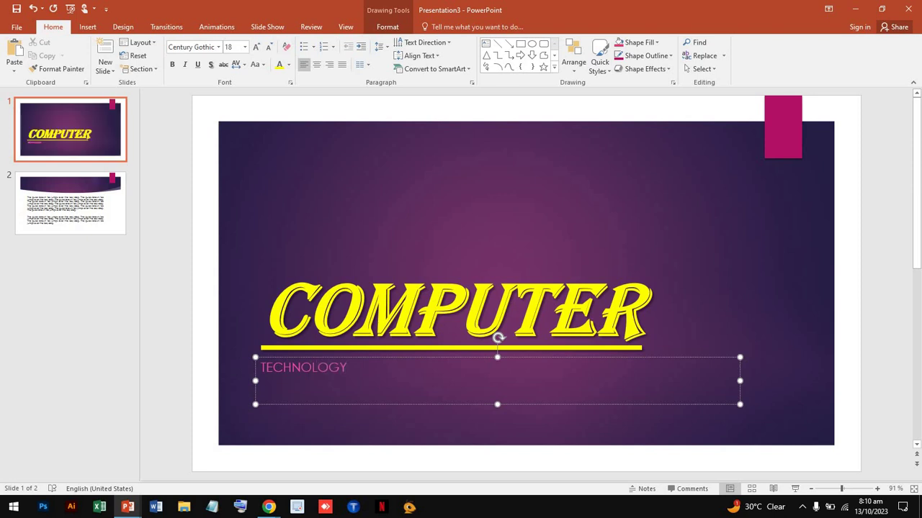
click(447, 45)
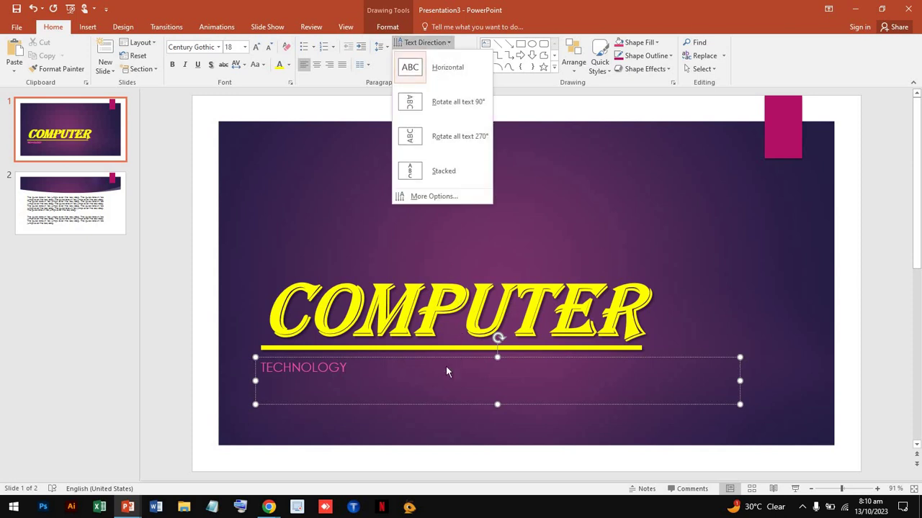
click(364, 355)
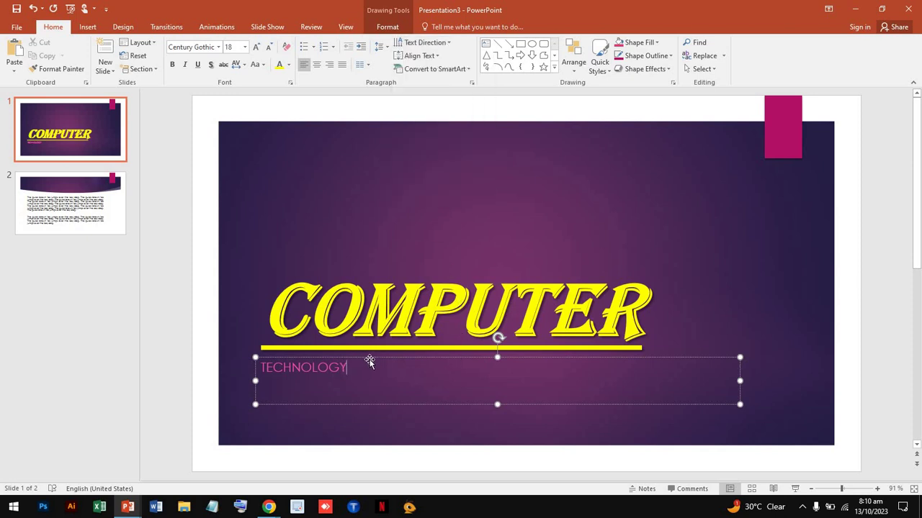
Rotate the subtitle text 90° and narrow its box into a strip beside COMPUTER
click(447, 44)
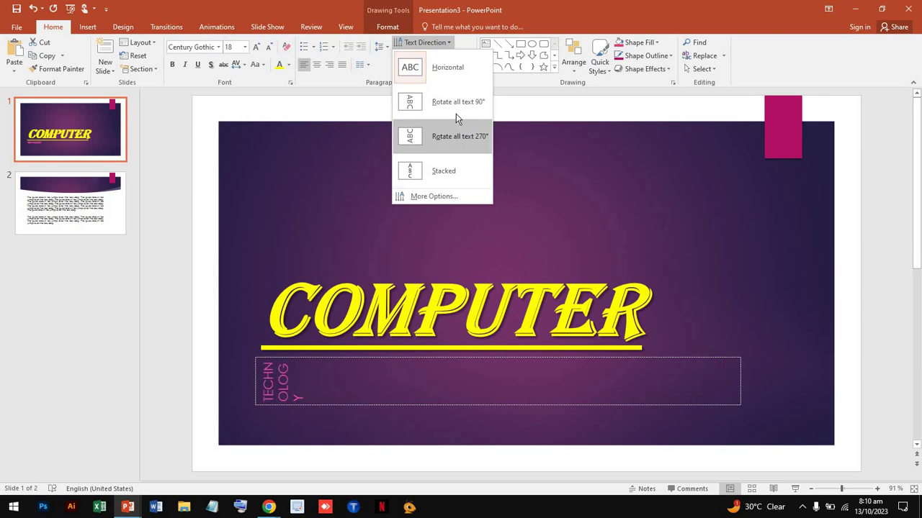
click(456, 106)
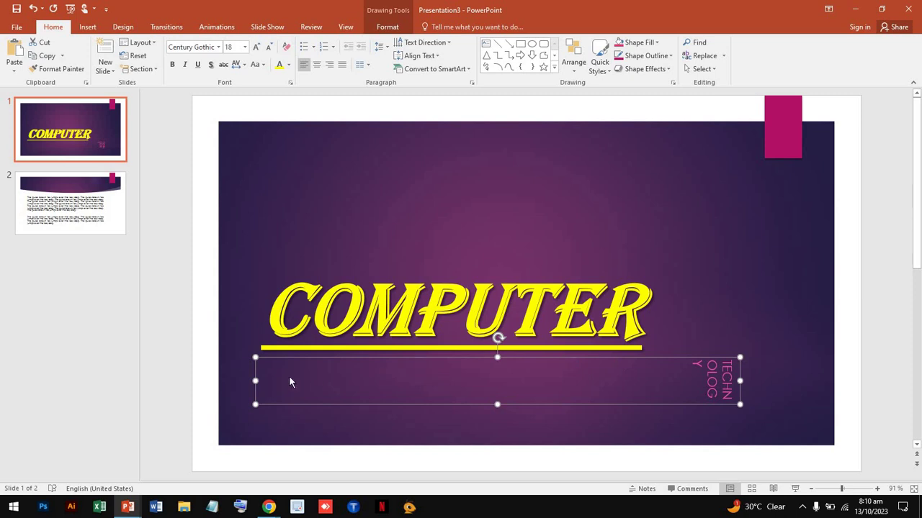
mouse_move(254, 381)
mouse_down()
mouse_move(682, 381)
mouse_move(708, 367)
mouse_move(718, 337)
mouse_up()
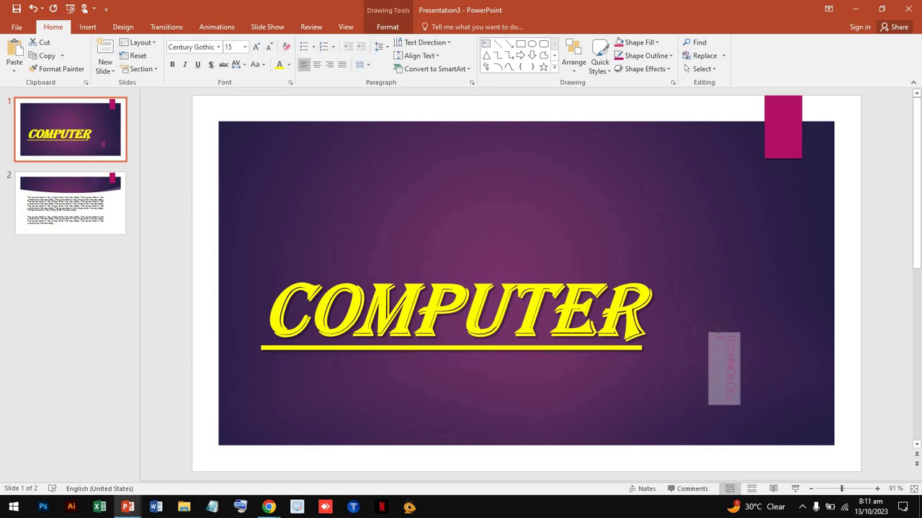
mouse_move(717, 336)
mouse_down()
mouse_move(723, 321)
mouse_move(681, 308)
mouse_up()
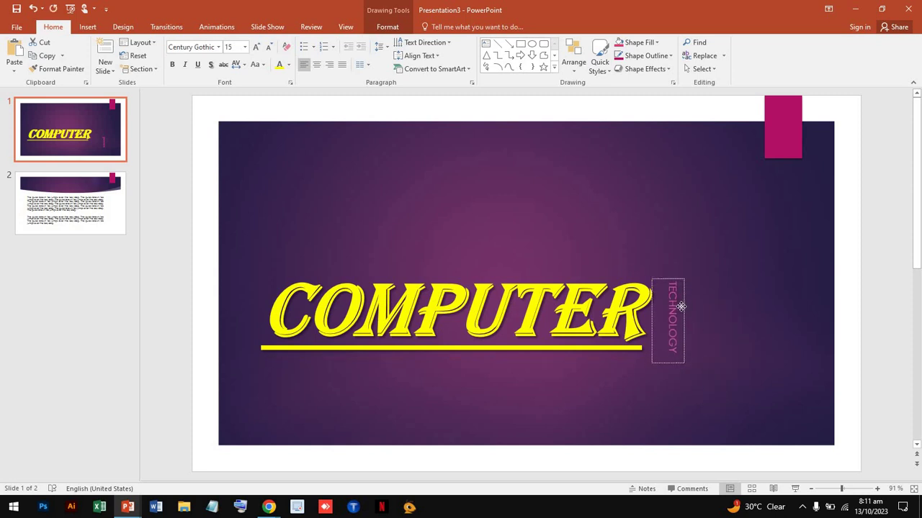
Make TECHNOLOGY white, bold and 24 pt, stretching its box taller under the magenta tab
click(289, 69)
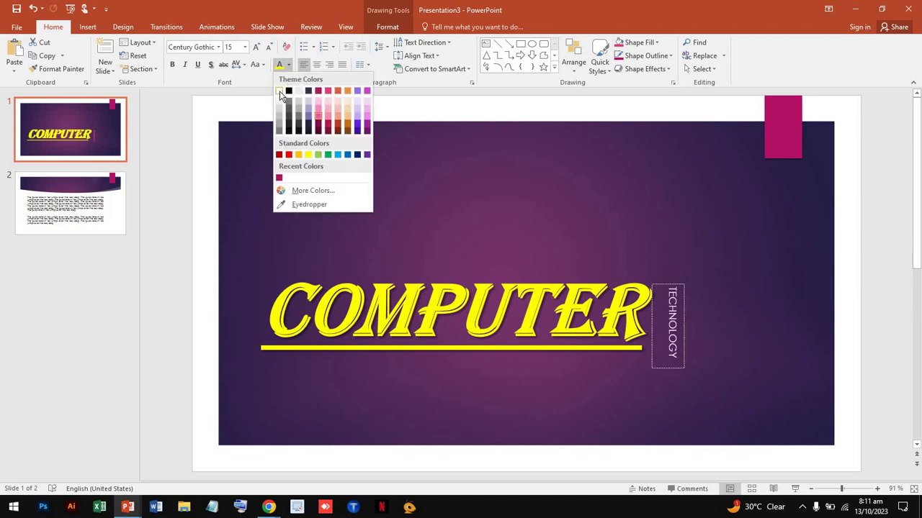
click(281, 93)
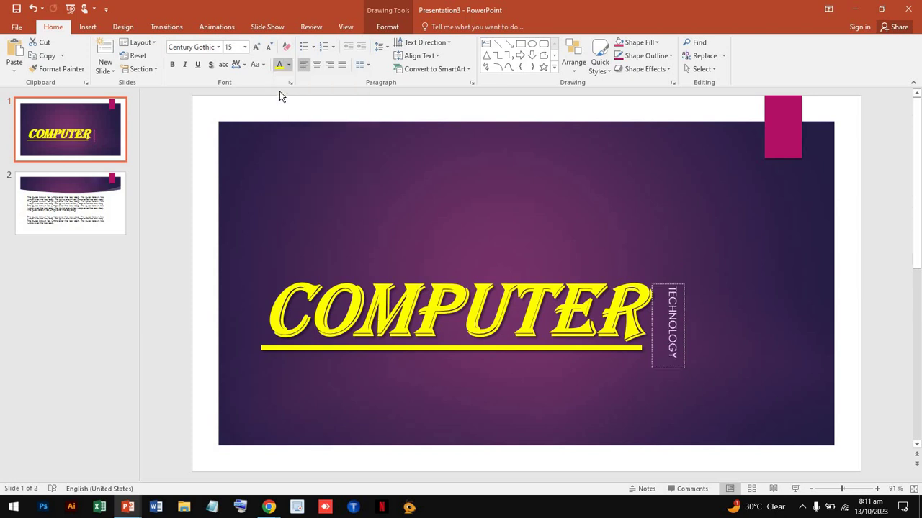
click(172, 64)
click(245, 47)
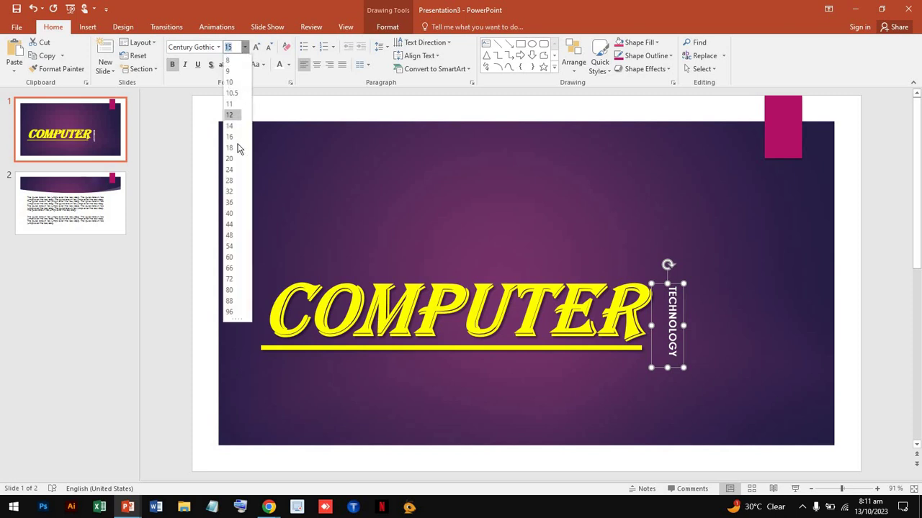
click(229, 169)
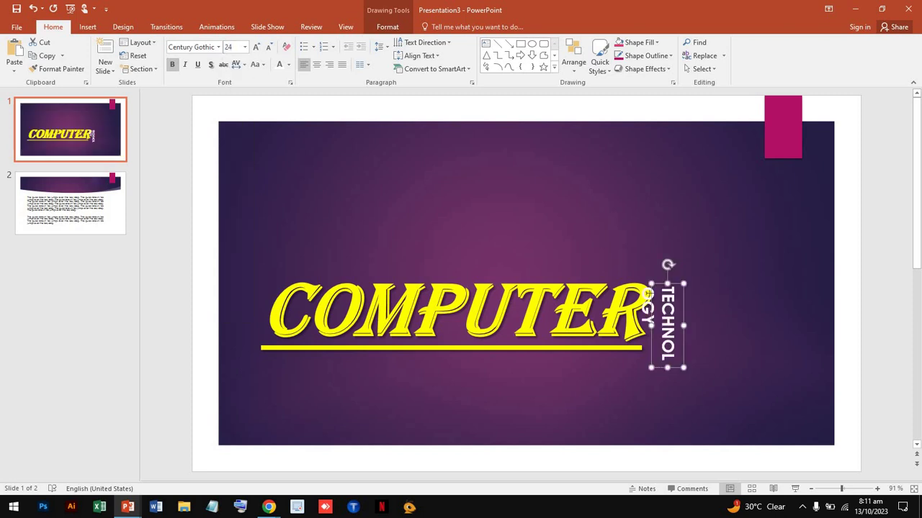
mouse_move(667, 284)
mouse_down()
mouse_move(665, 246)
mouse_move(847, 217)
mouse_move(800, 182)
mouse_up()
click(702, 261)
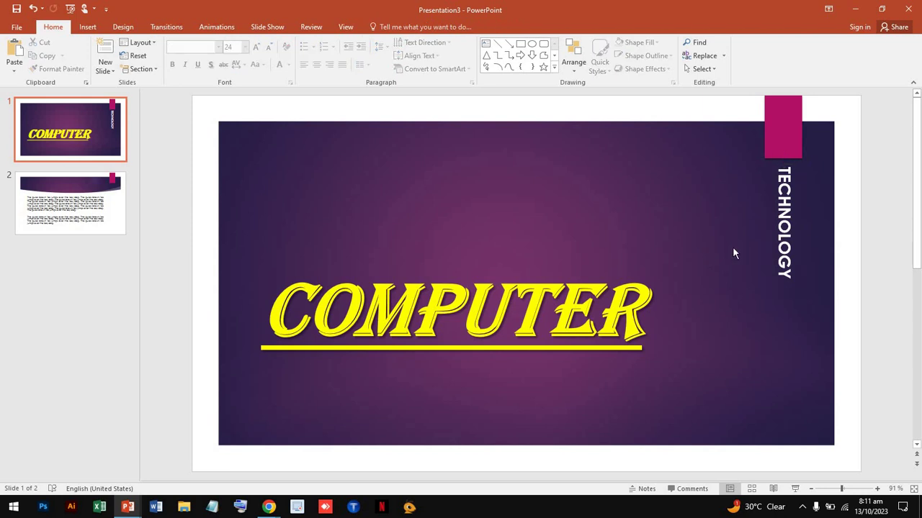
Switch TECHNOLOGY to stacked text and stretch its box down into one letter column
click(782, 241)
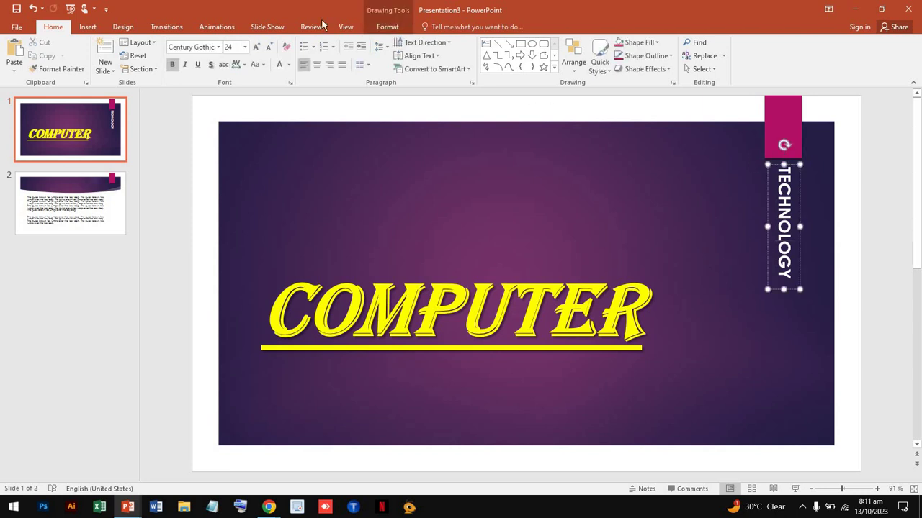
click(448, 43)
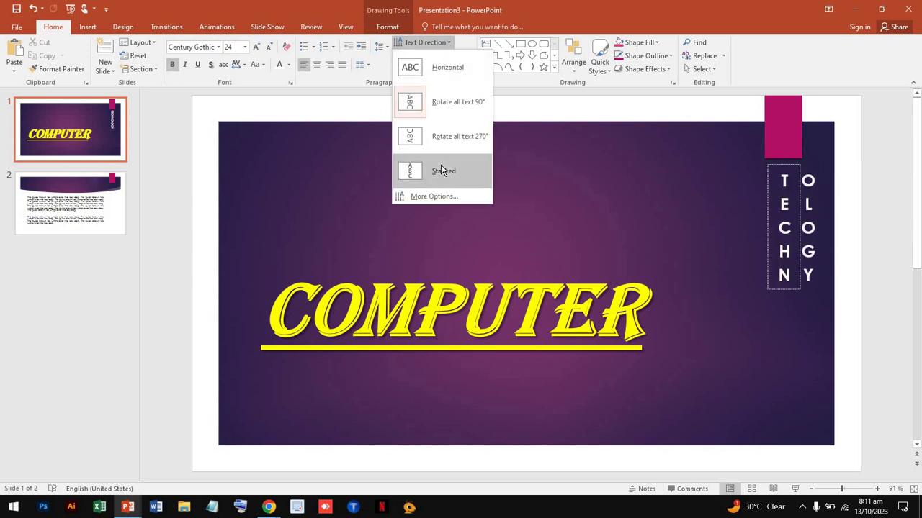
click(450, 174)
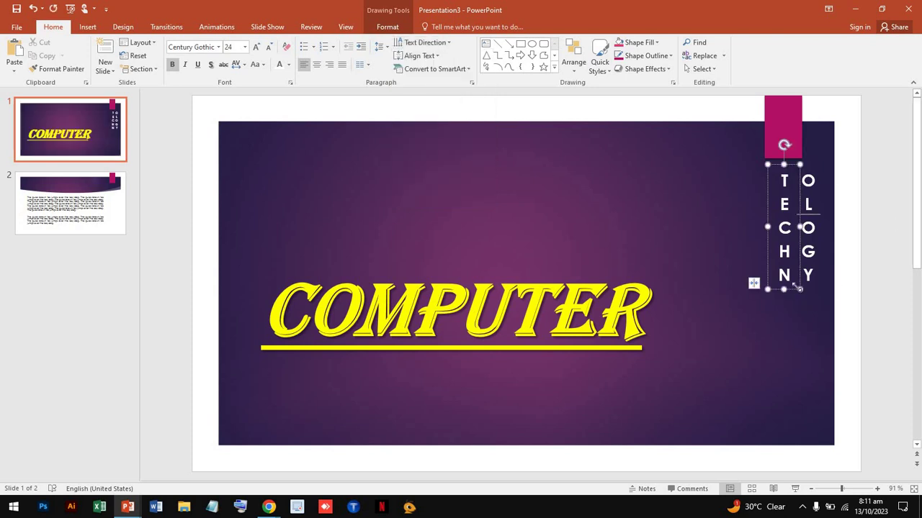
drag(784, 289, 799, 442)
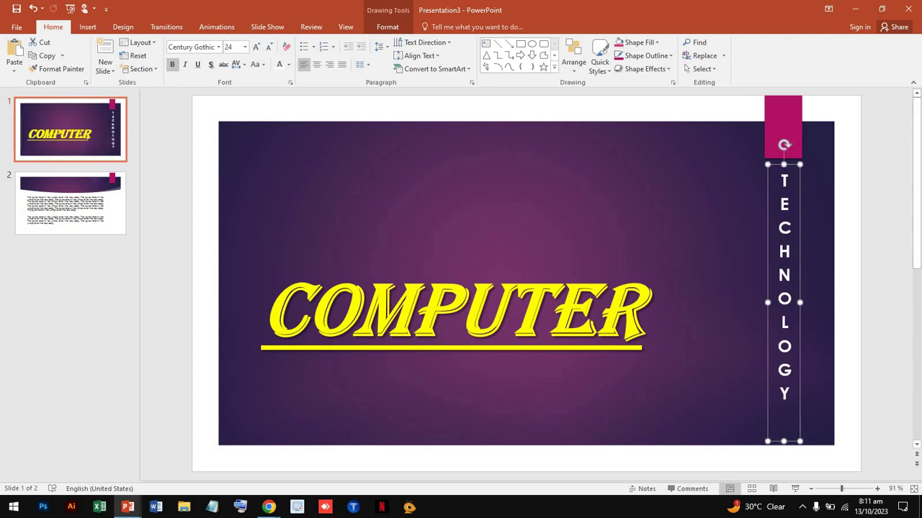
drag(798, 363, 796, 366)
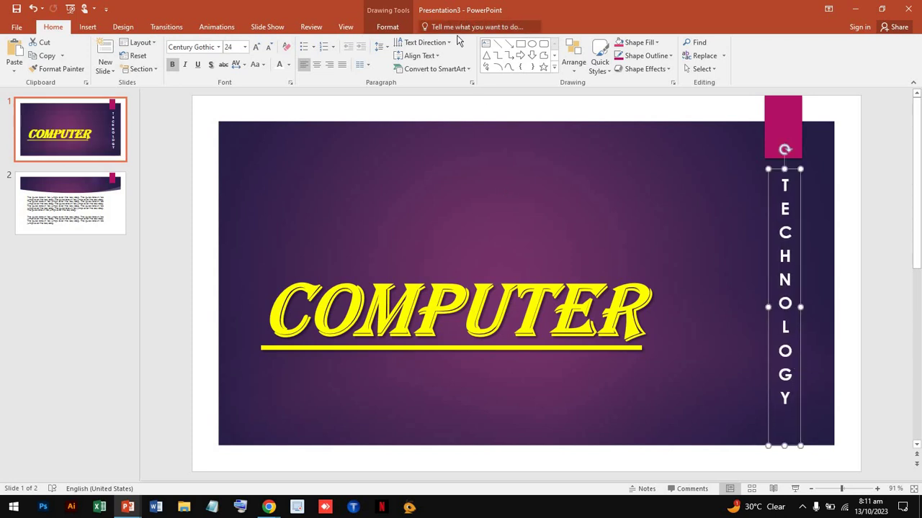
Centre the stacked letters vertically in the text box settings and shorten the box slightly
click(426, 42)
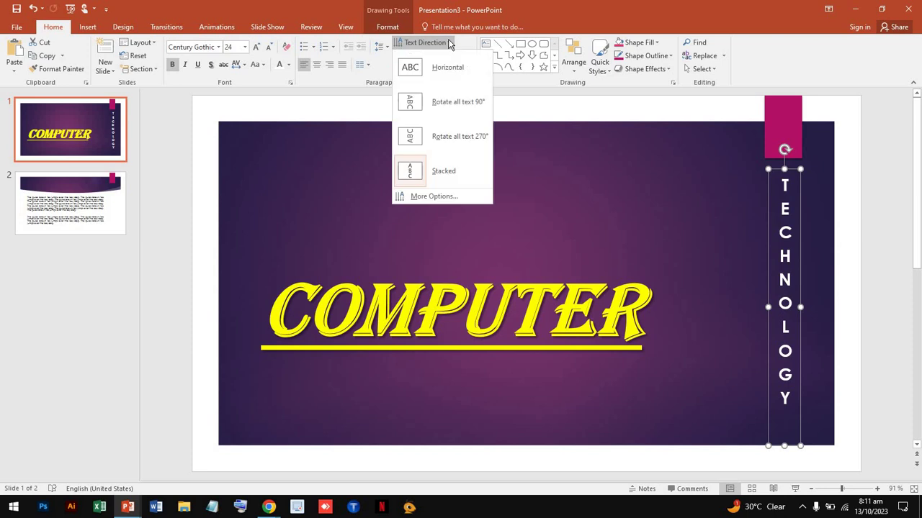
click(432, 197)
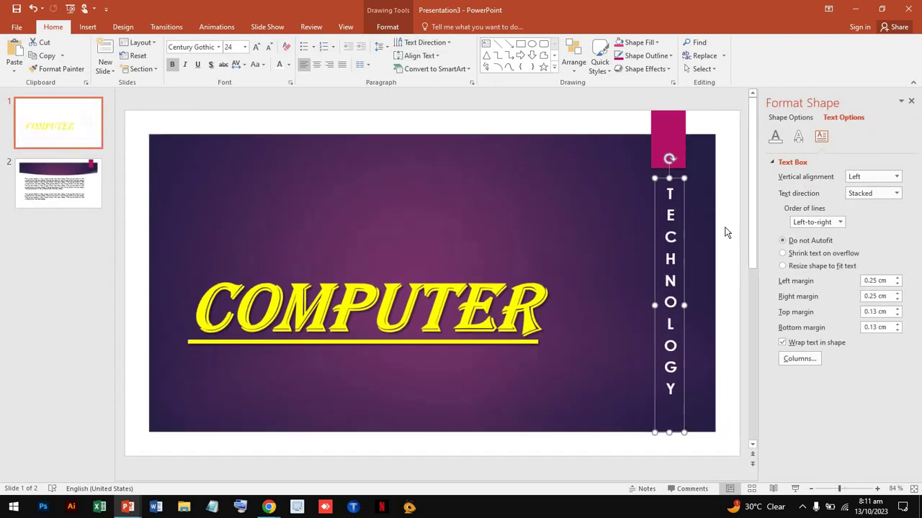
click(887, 196)
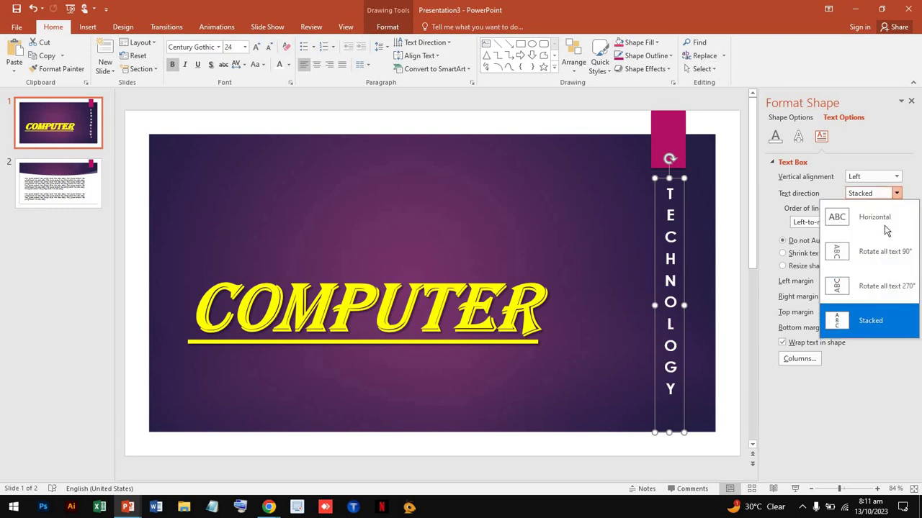
click(899, 196)
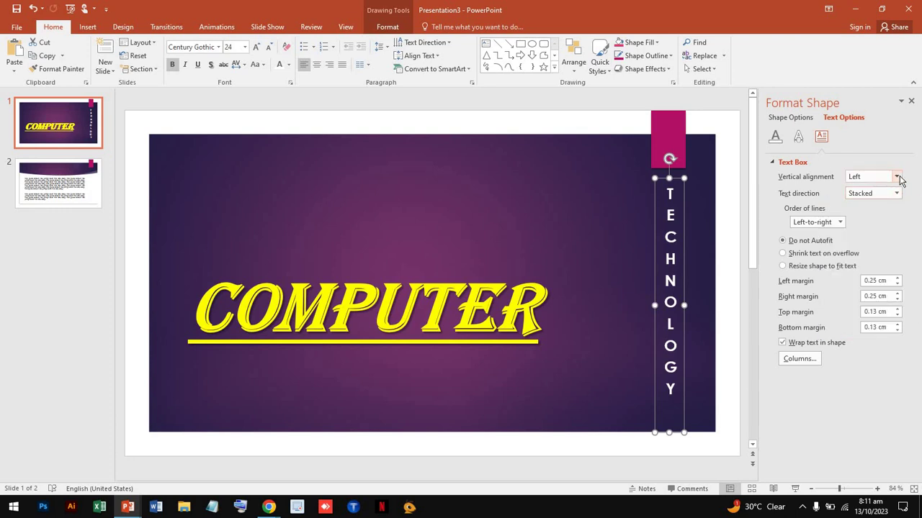
click(897, 178)
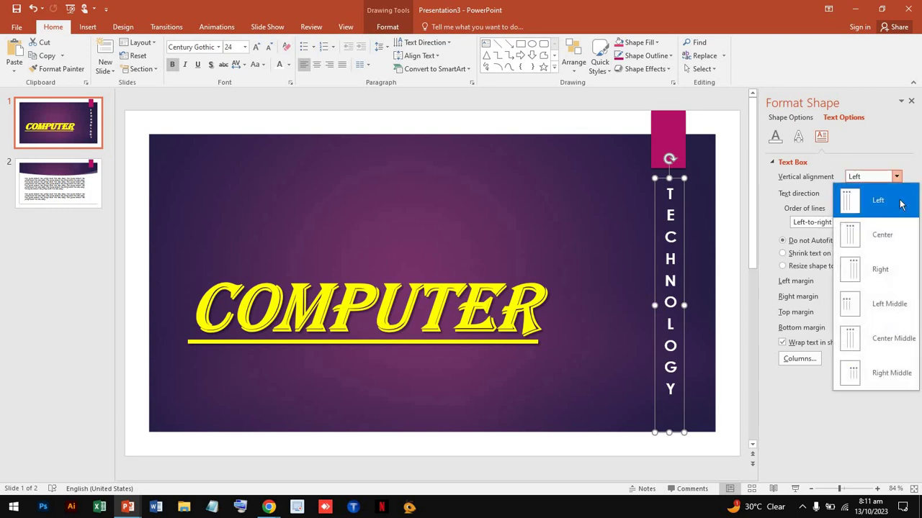
click(899, 240)
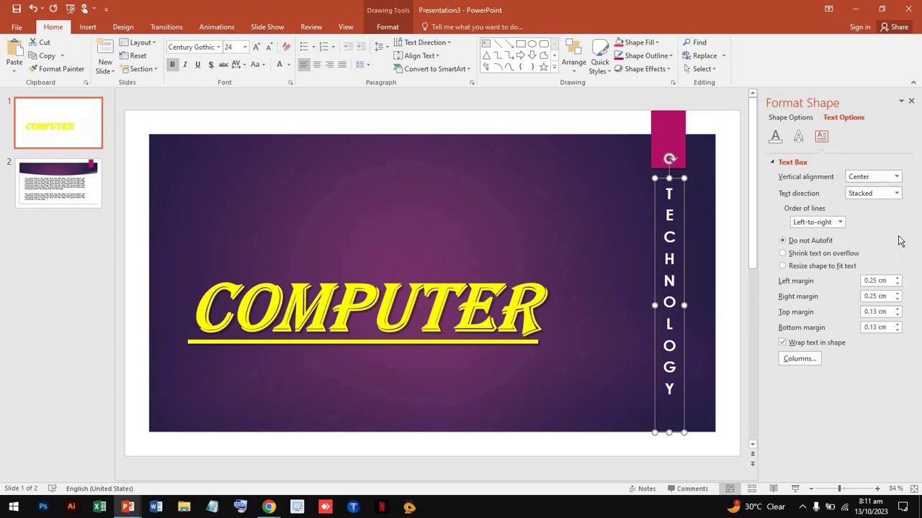
click(897, 177)
click(896, 180)
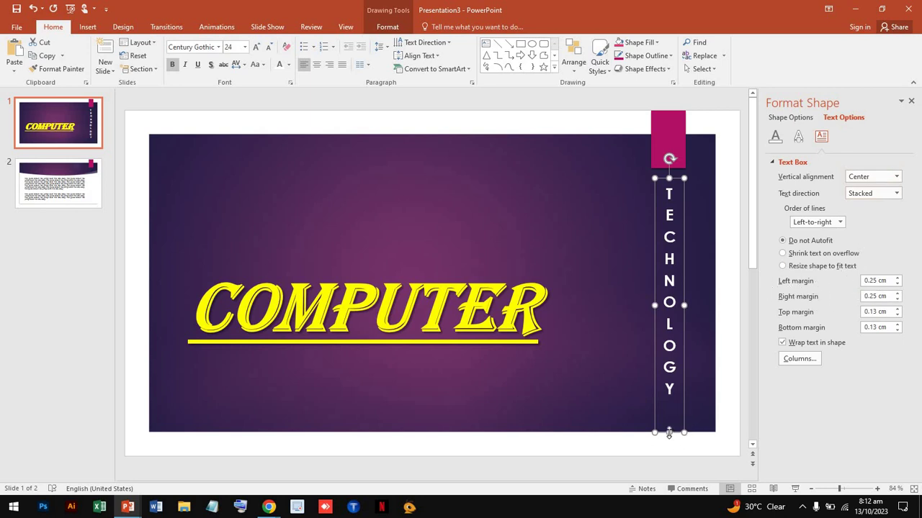
drag(669, 421, 668, 405)
click(600, 397)
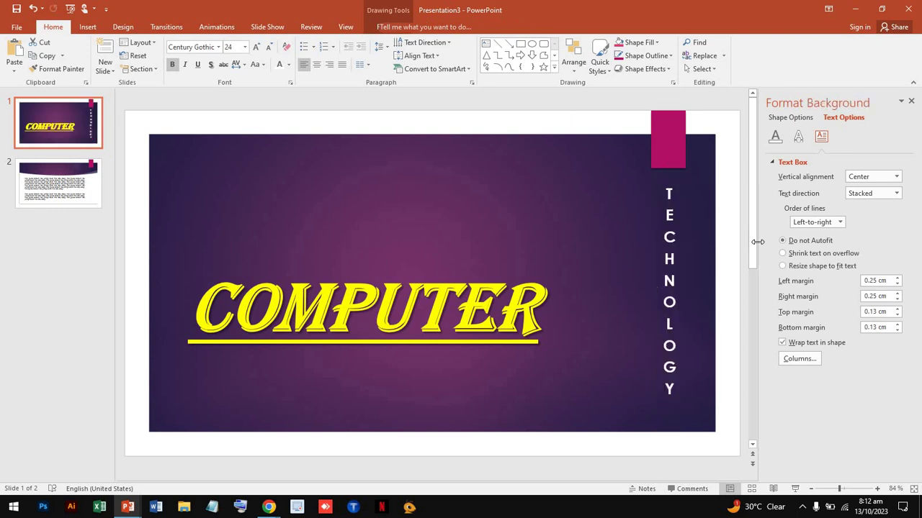
click(911, 101)
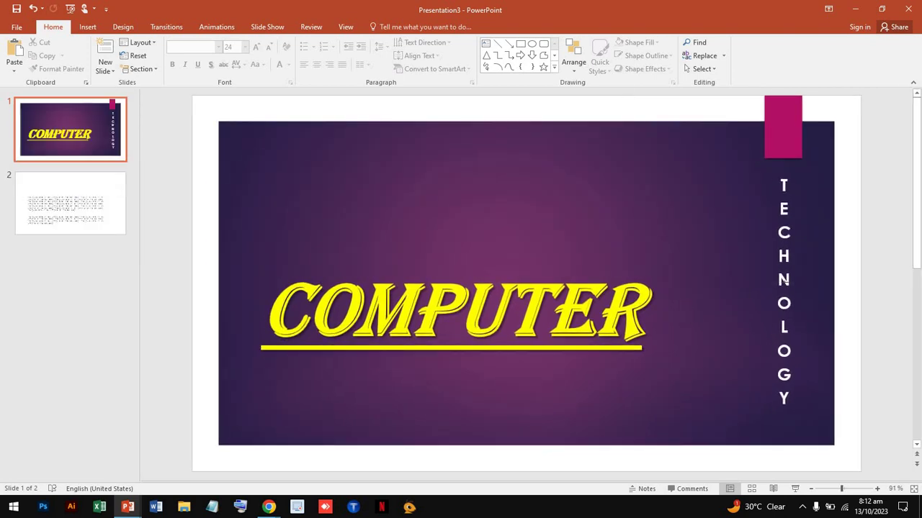
Fill the TECHNOLOGY box with the magenta sampled from the tab
key(Tab)
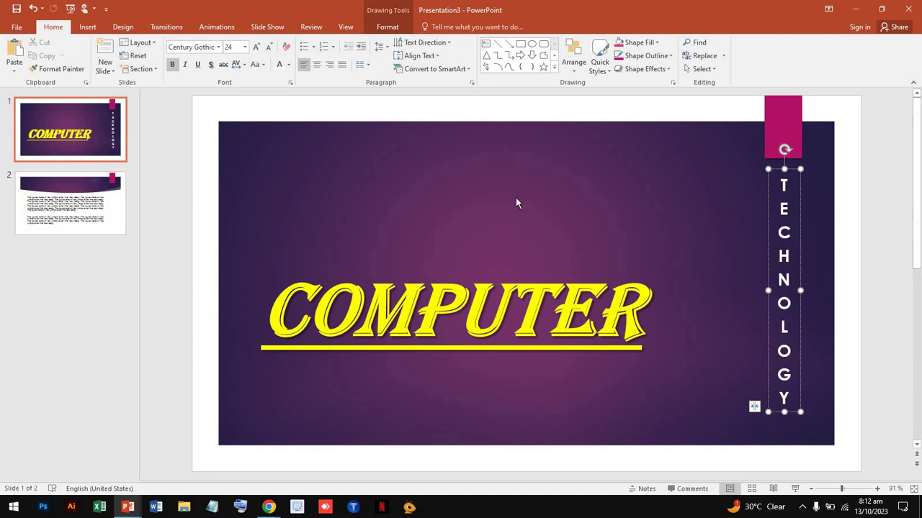
click(389, 27)
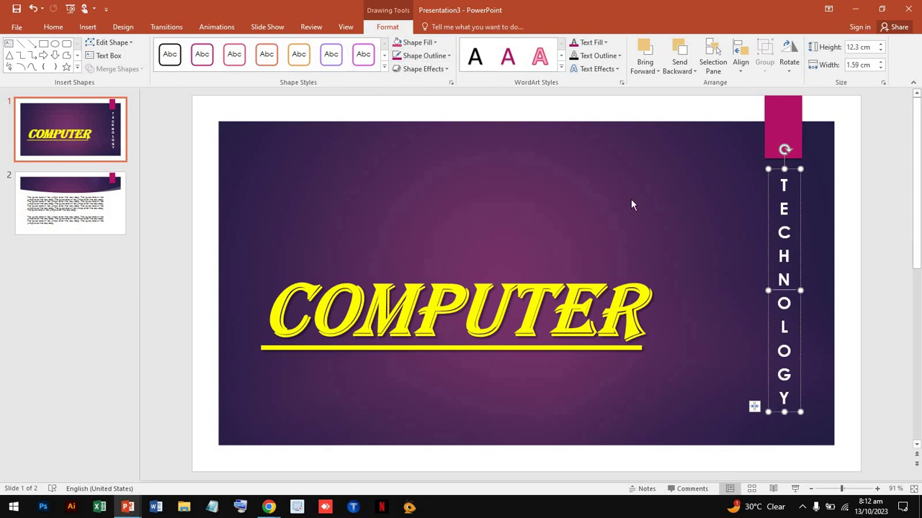
click(795, 168)
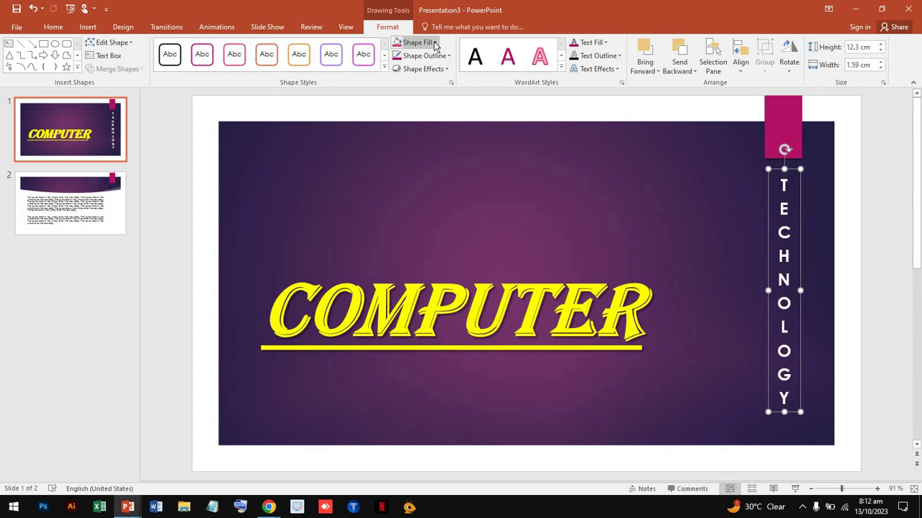
click(398, 43)
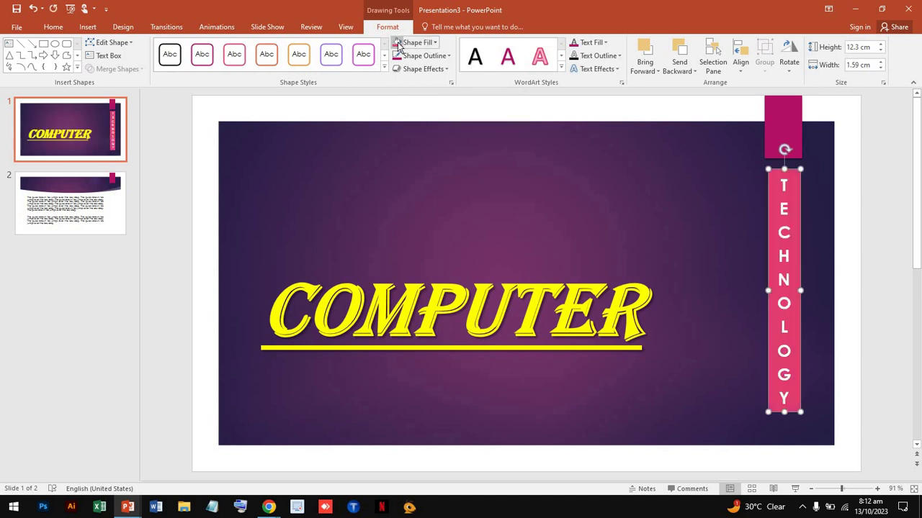
click(436, 43)
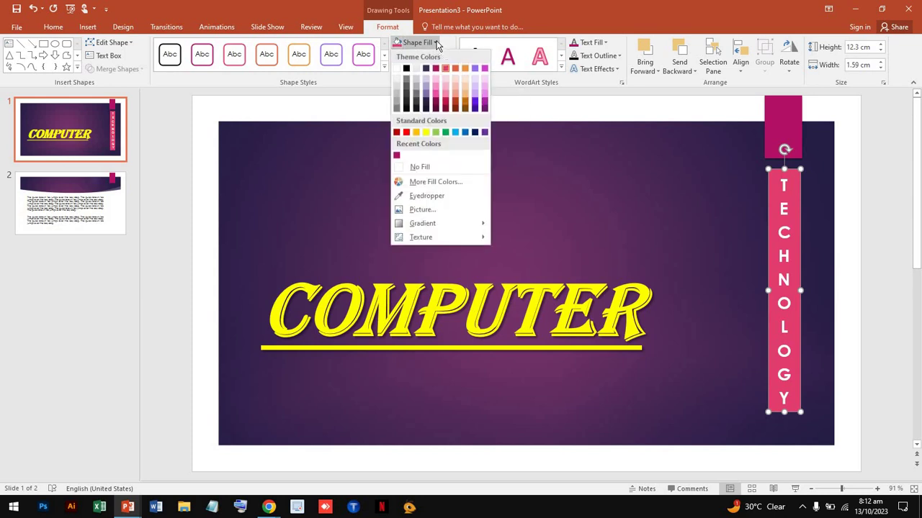
click(427, 195)
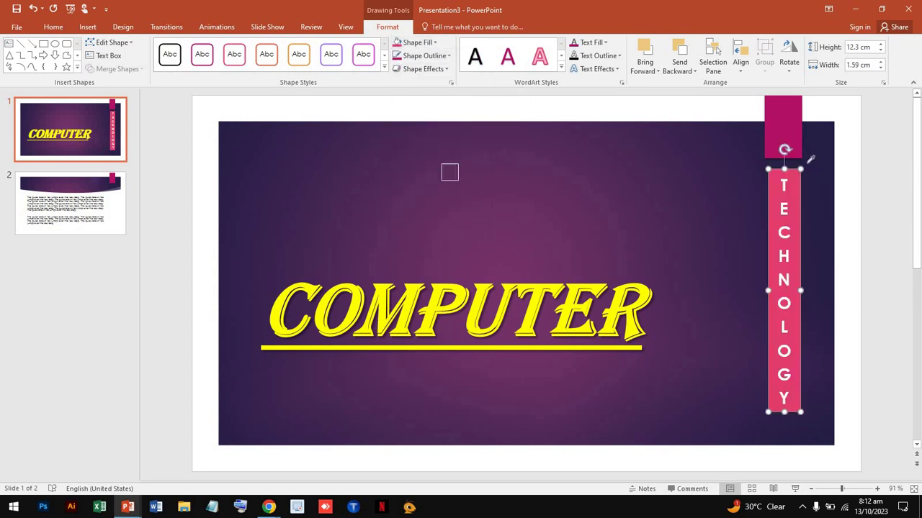
click(778, 137)
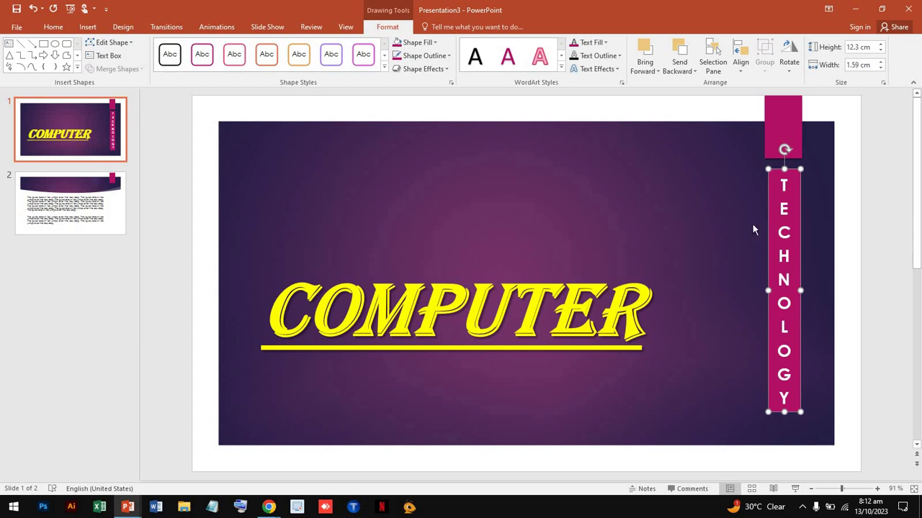
Resize the TECHNOLOGY bar to 1.9 cm wide
drag(800, 290, 764, 290)
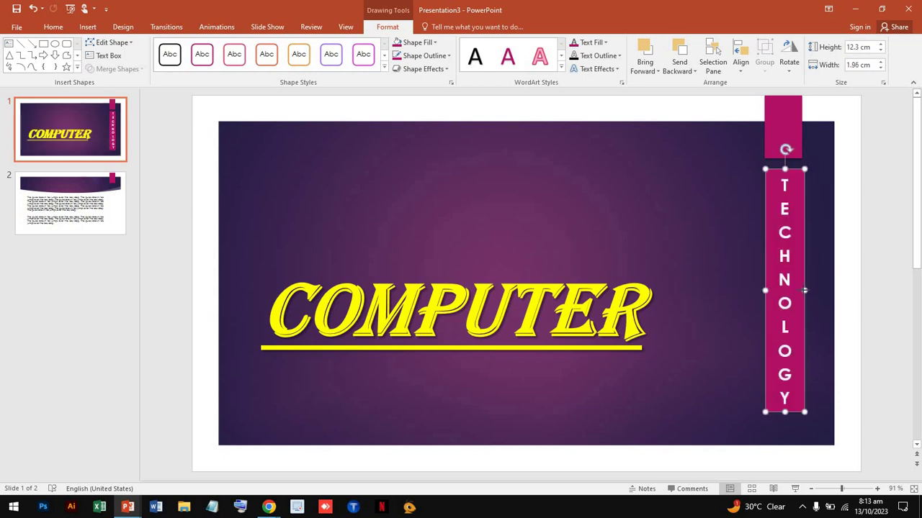
drag(804, 290, 804, 291)
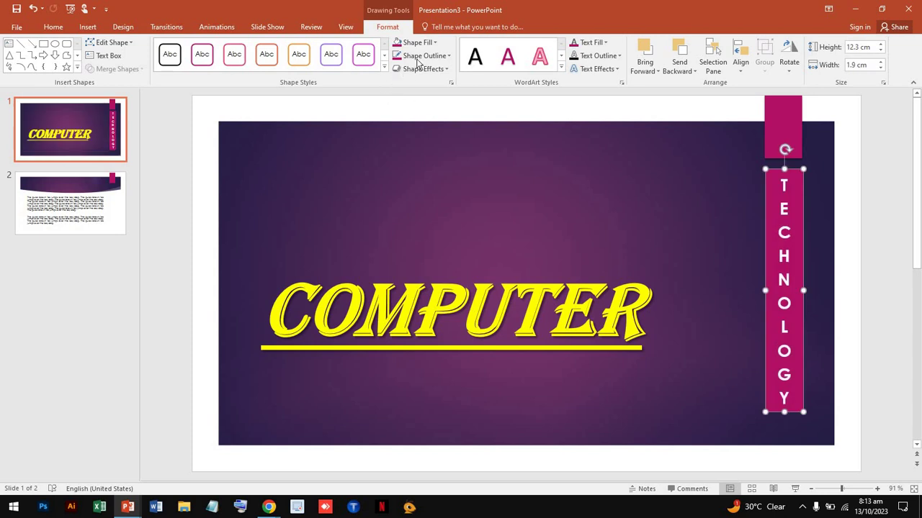
click(442, 175)
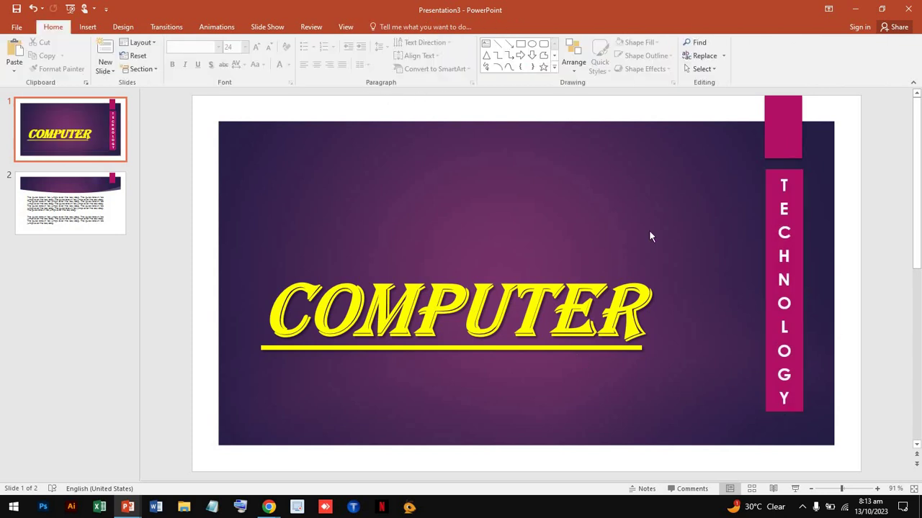
Draw a magenta octagon near the top of the title slide
click(553, 67)
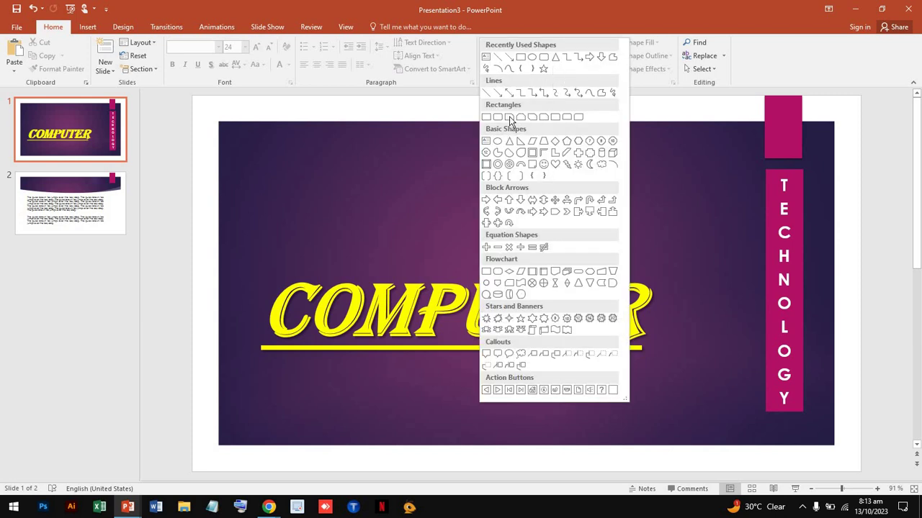
click(613, 141)
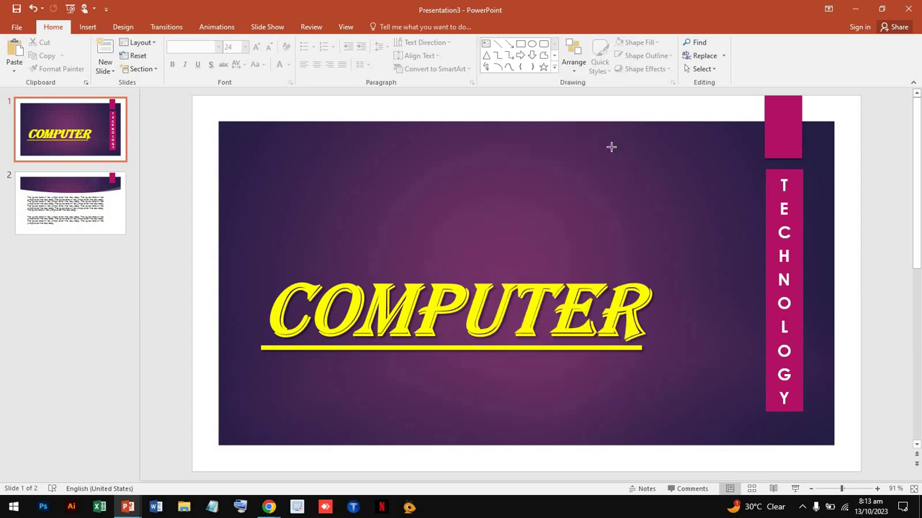
drag(374, 154, 460, 237)
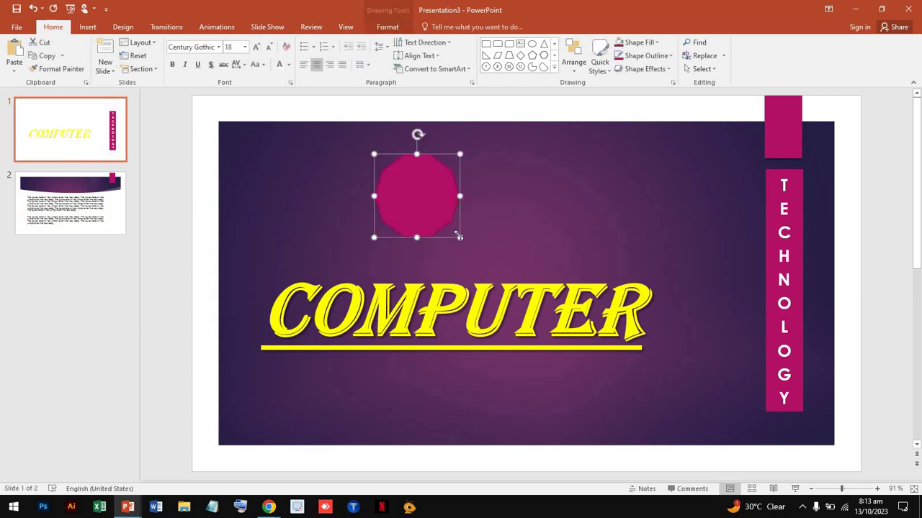
drag(423, 202, 459, 213)
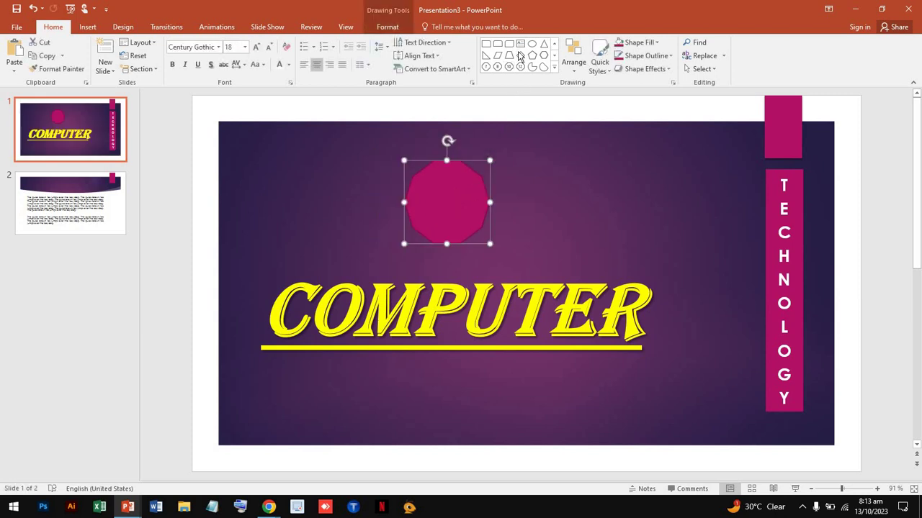
Draw a large magenta diamond over the slide's top-left corner
click(521, 56)
drag(113, 149, 263, 193)
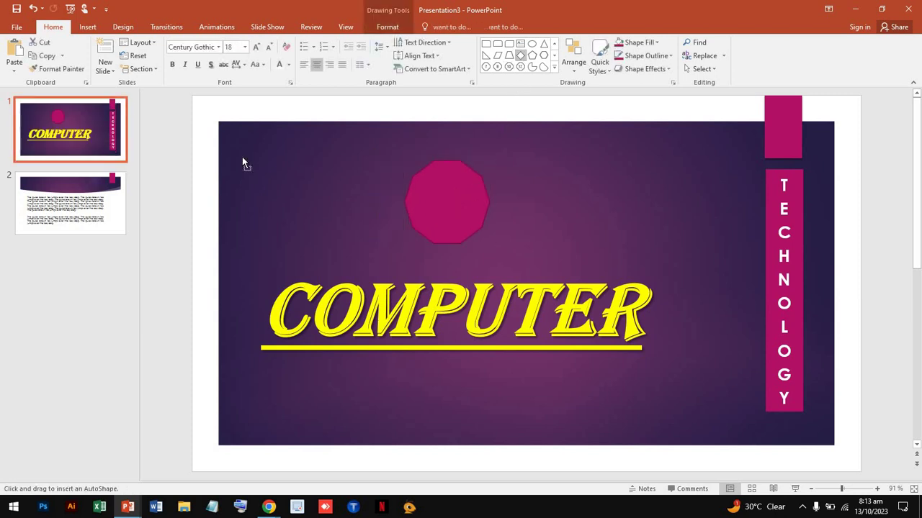
drag(197, 97, 335, 243)
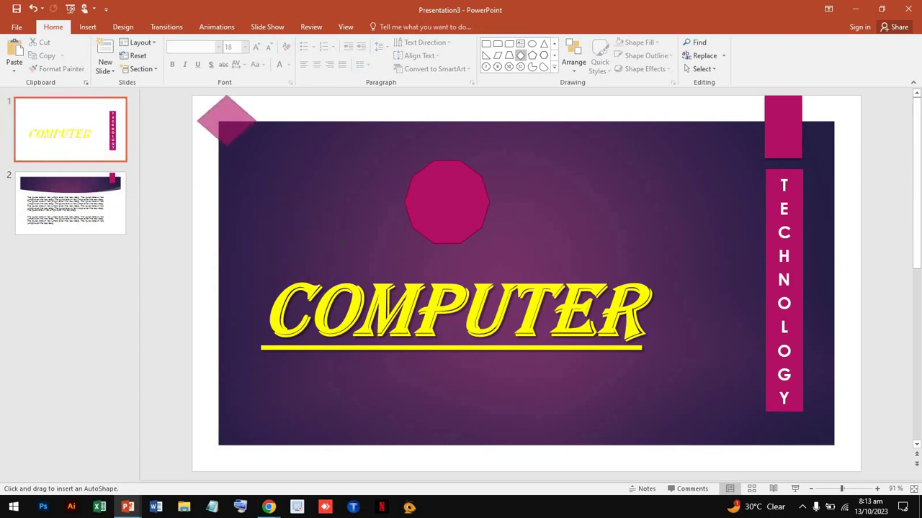
drag(290, 186, 247, 142)
Delete the trial octagon, keeping the diamond
click(445, 195)
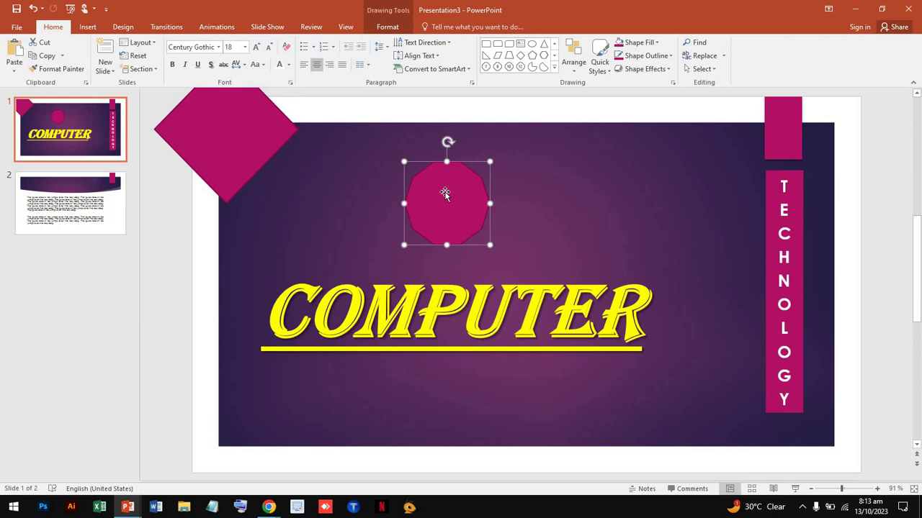
key(Delete)
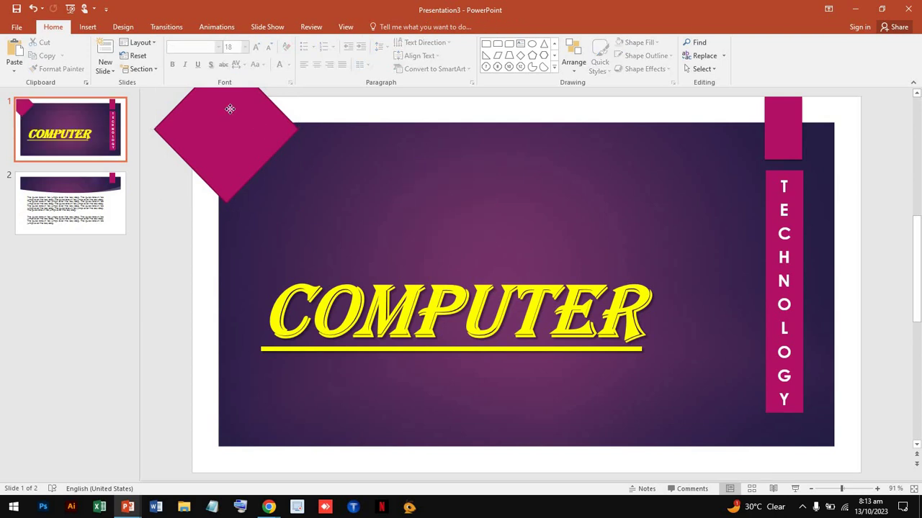
click(259, 140)
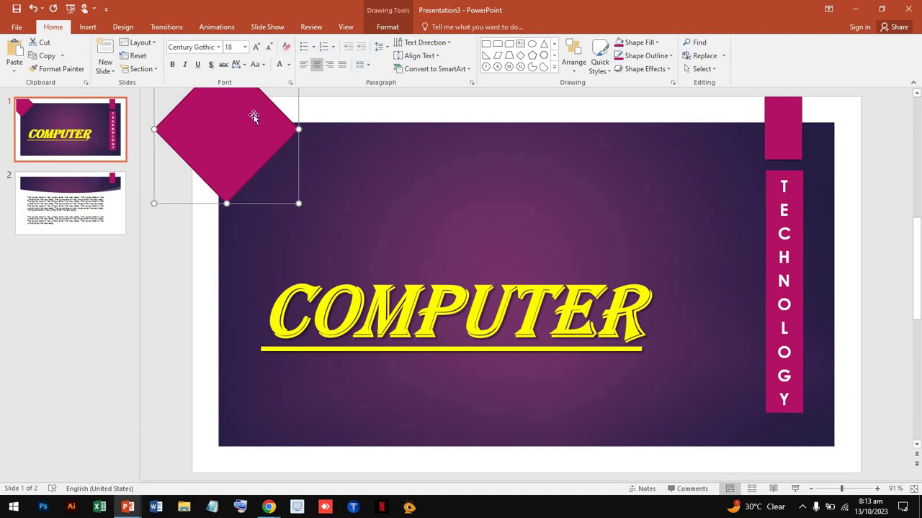
Run the slide show from the beginning through to the end and exit
click(70, 9)
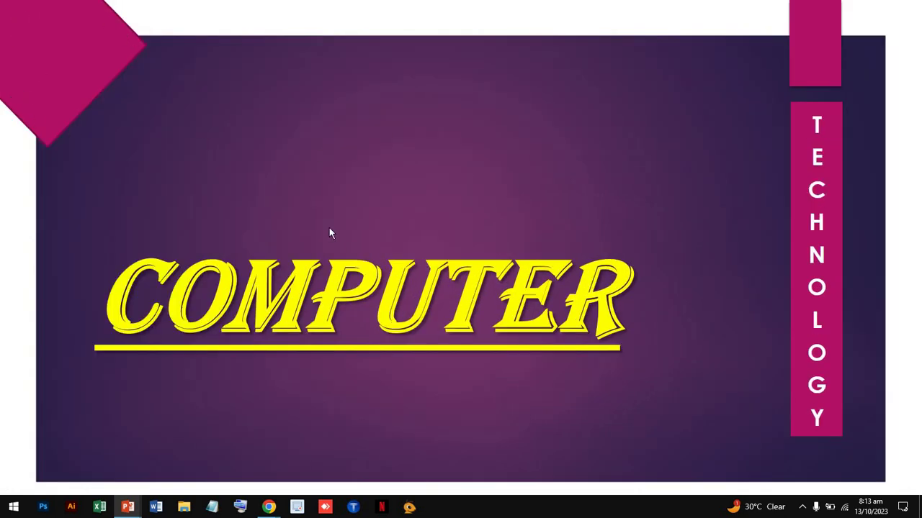
click(453, 262)
click(342, 167)
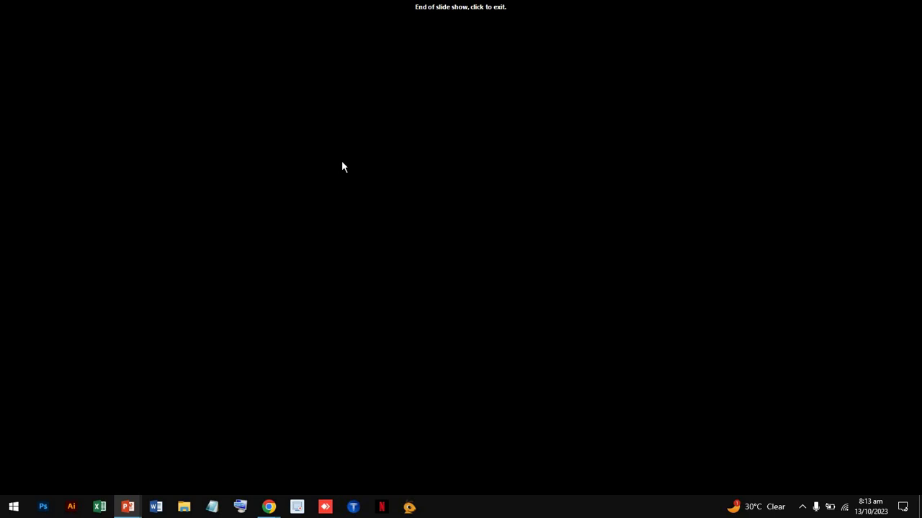
click(511, 129)
Stretch the top-left diamond wider and taller
click(223, 154)
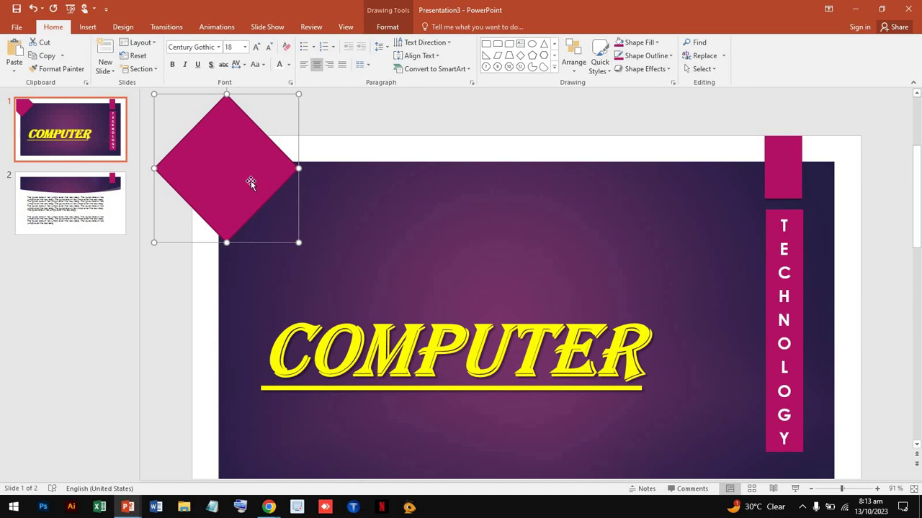
mouse_move(251, 180)
mouse_down()
mouse_move(260, 178)
mouse_move(250, 179)
mouse_up()
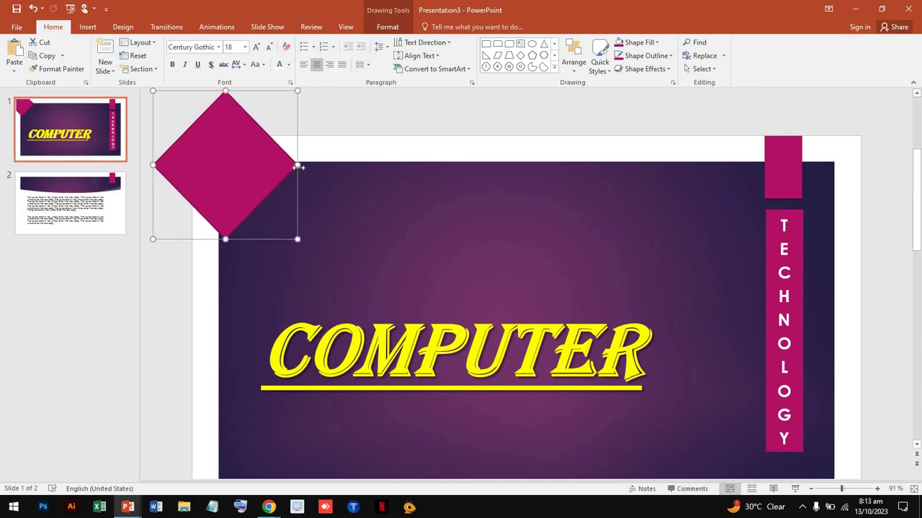
drag(301, 164, 334, 165)
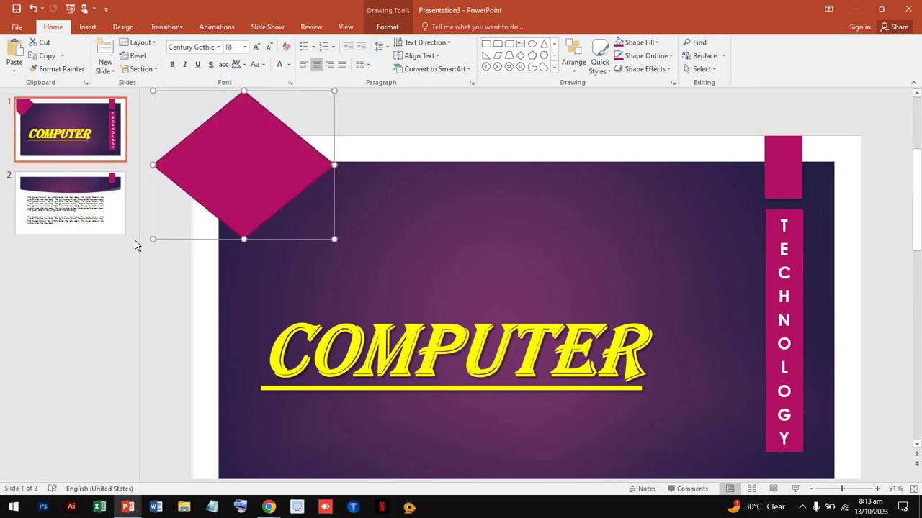
drag(152, 236, 126, 271)
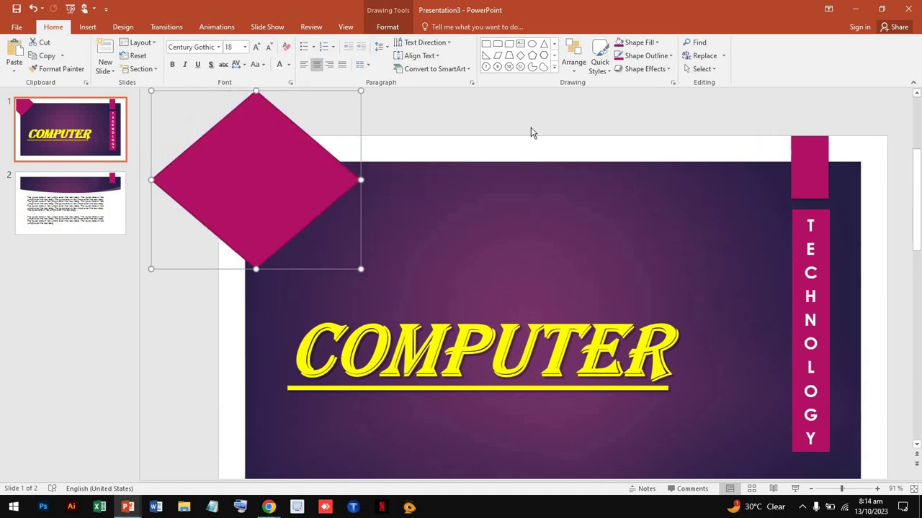
Send the diamond to the back, then one more layer backward
click(579, 69)
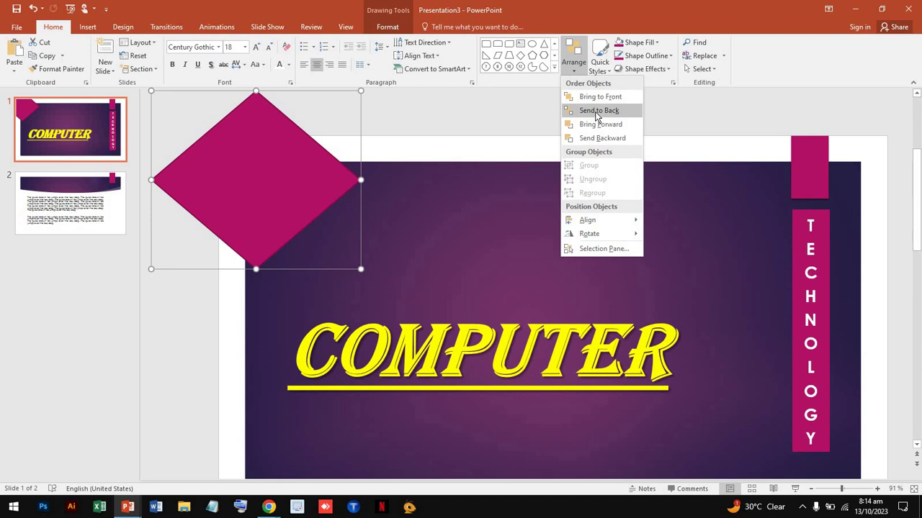
click(596, 112)
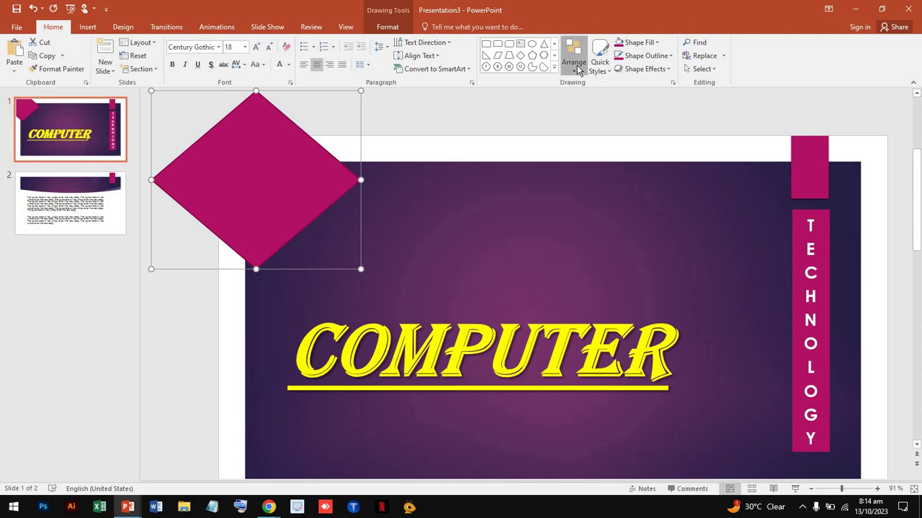
click(577, 65)
click(593, 138)
click(537, 127)
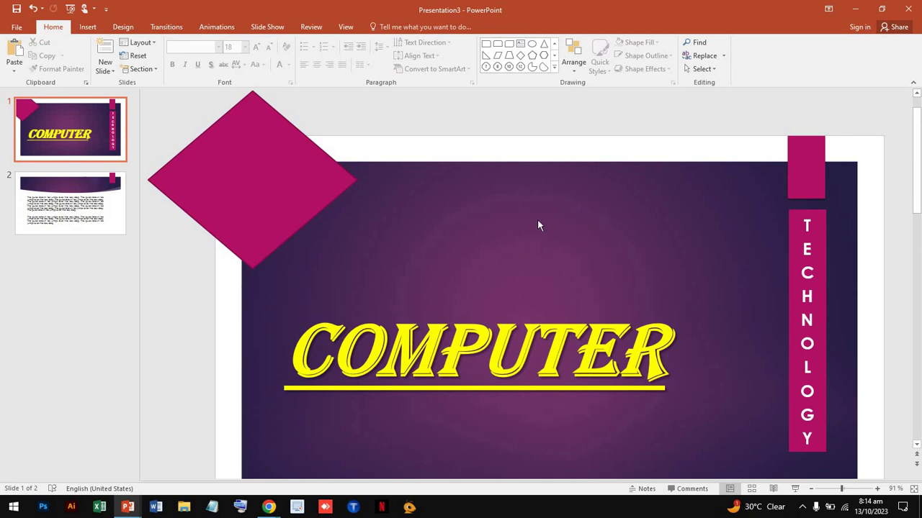
Move the diamond to the slide centre and bring it in front of COMPUTER
mouse_move(278, 170)
mouse_down()
mouse_move(284, 161)
mouse_move(519, 425)
mouse_up()
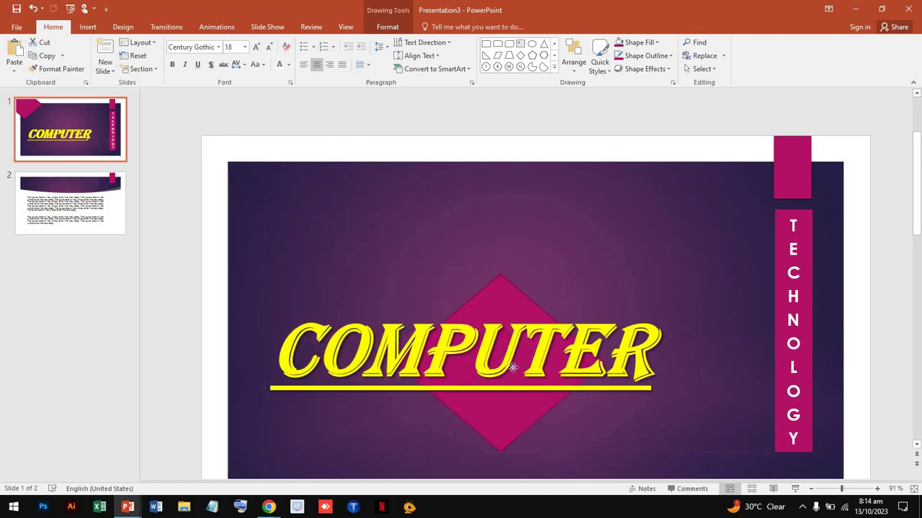
drag(484, 354, 484, 354)
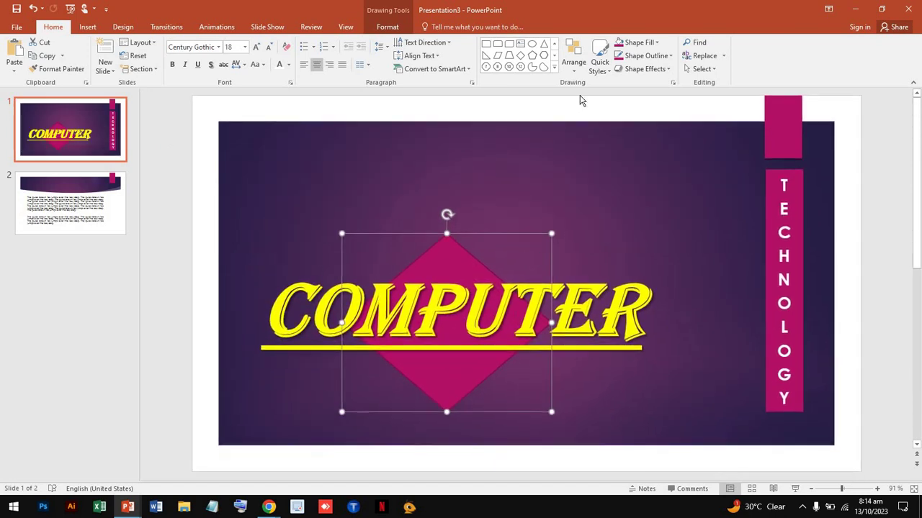
click(573, 66)
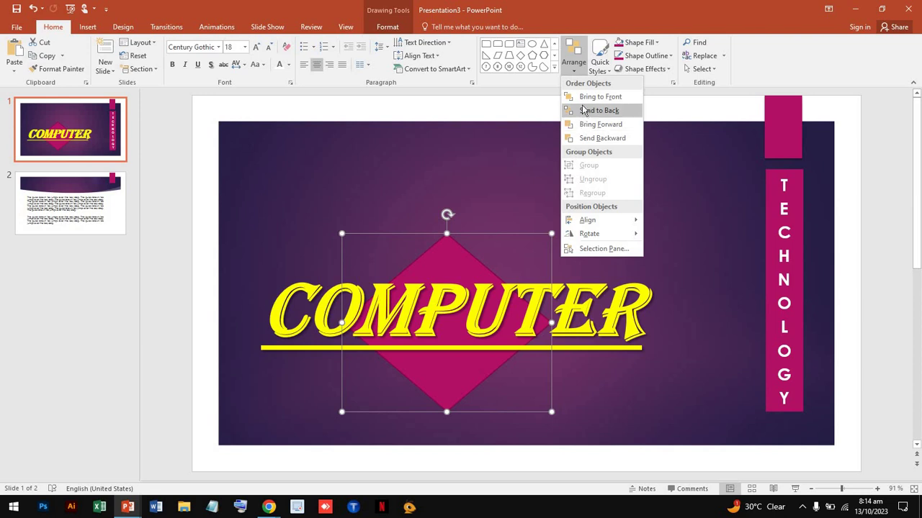
click(587, 98)
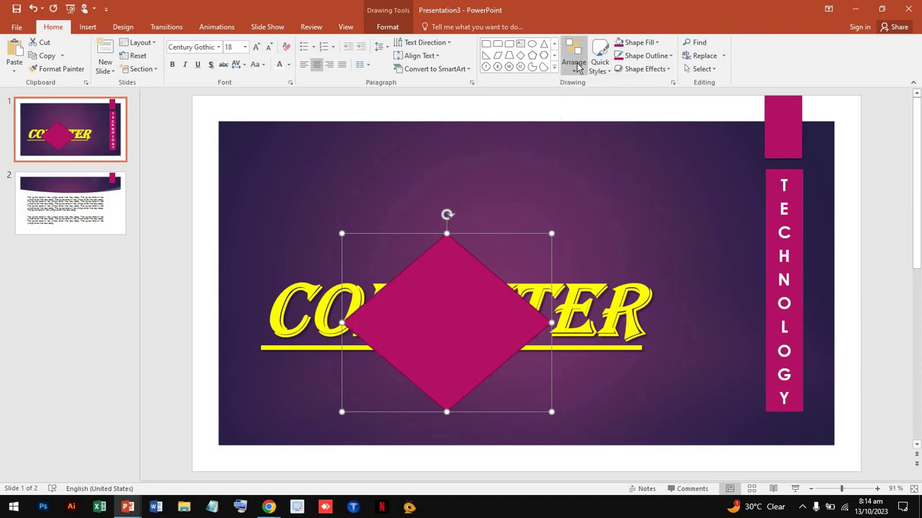
Delete the diamond, leaving the COMPUTER title unobstructed
click(576, 65)
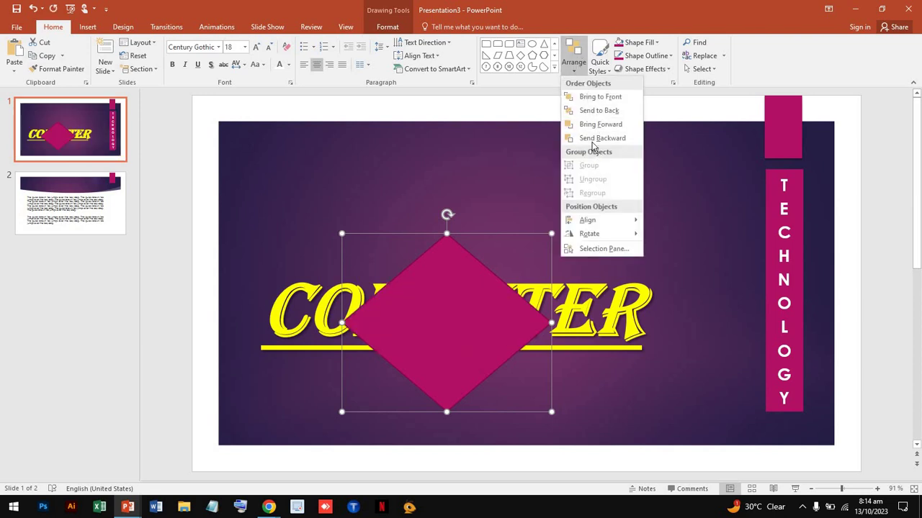
click(663, 340)
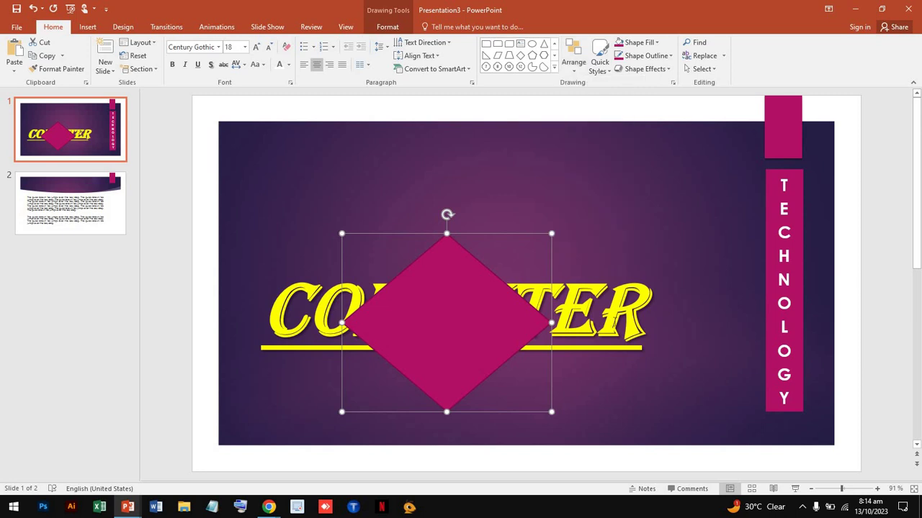
click(592, 309)
click(475, 322)
key(Delete)
Select TECHNOLOGY and COMPUTER together, browse Arrange and Quick Styles unchanged, then show slide 2
click(784, 303)
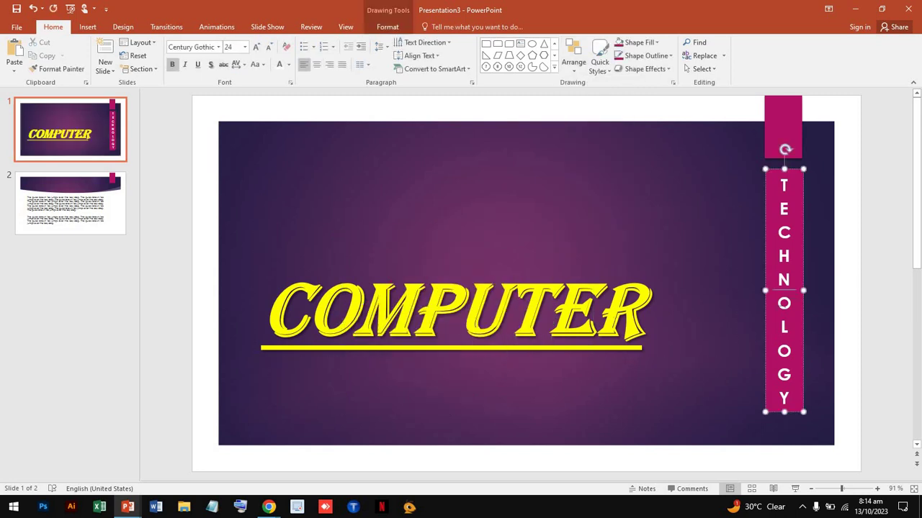
click(764, 315)
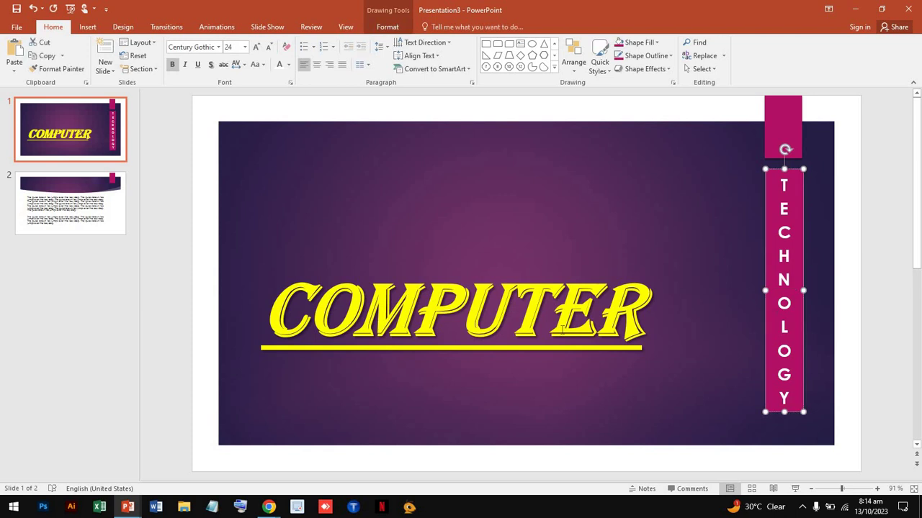
shift+click(561, 329)
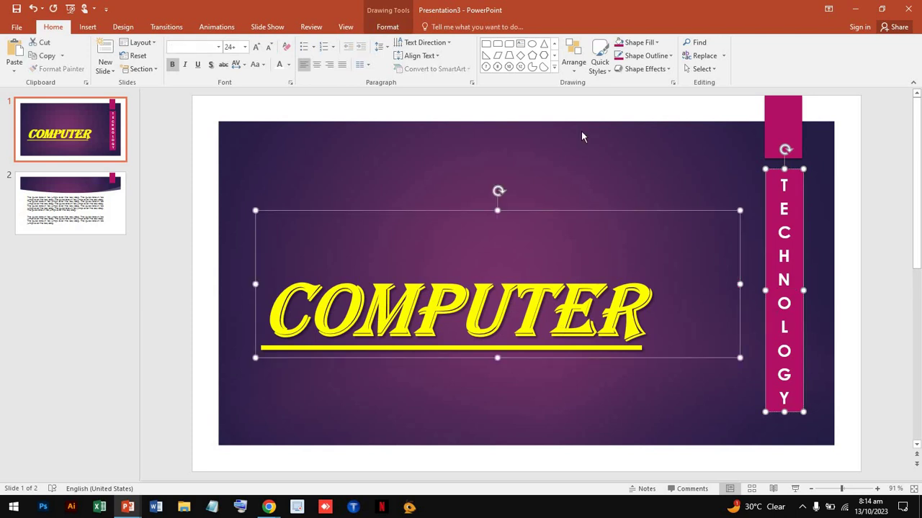
click(574, 57)
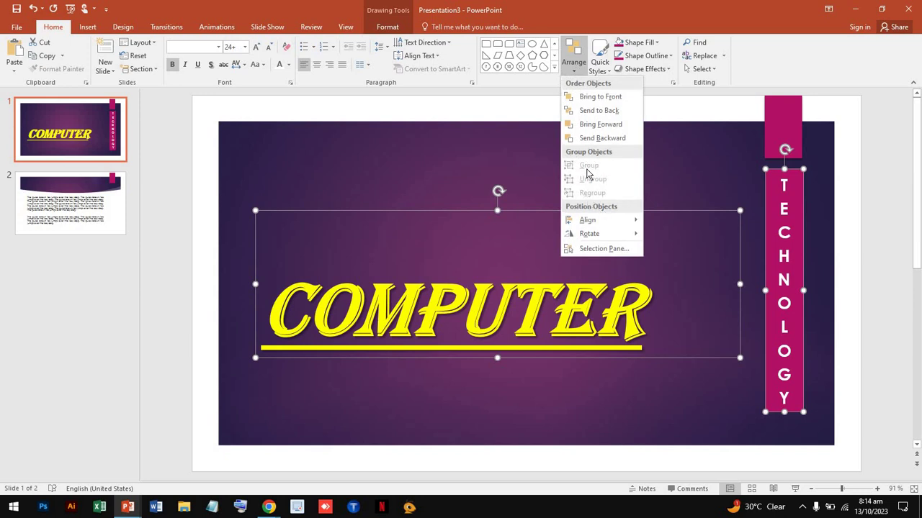
click(666, 94)
click(607, 69)
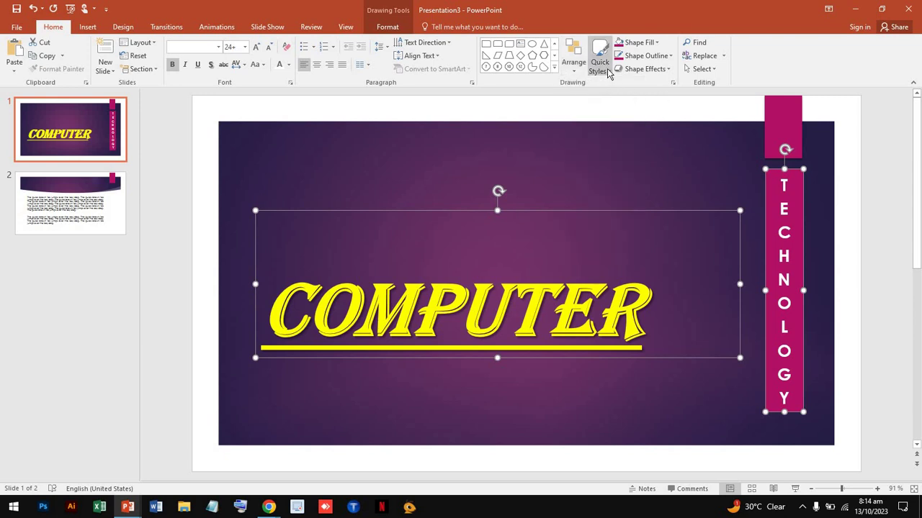
click(132, 200)
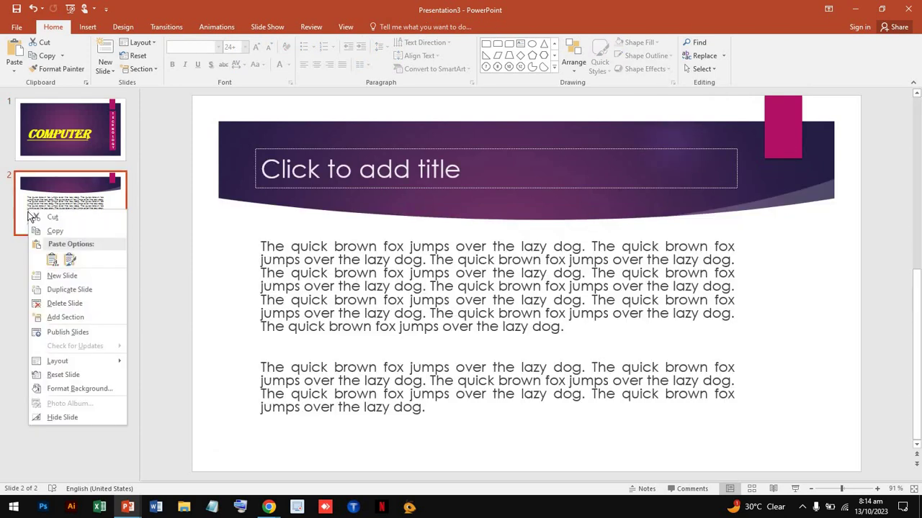
Add a new slide 3 after slide 2 and delete its body placeholder
right_click(29, 211)
click(57, 276)
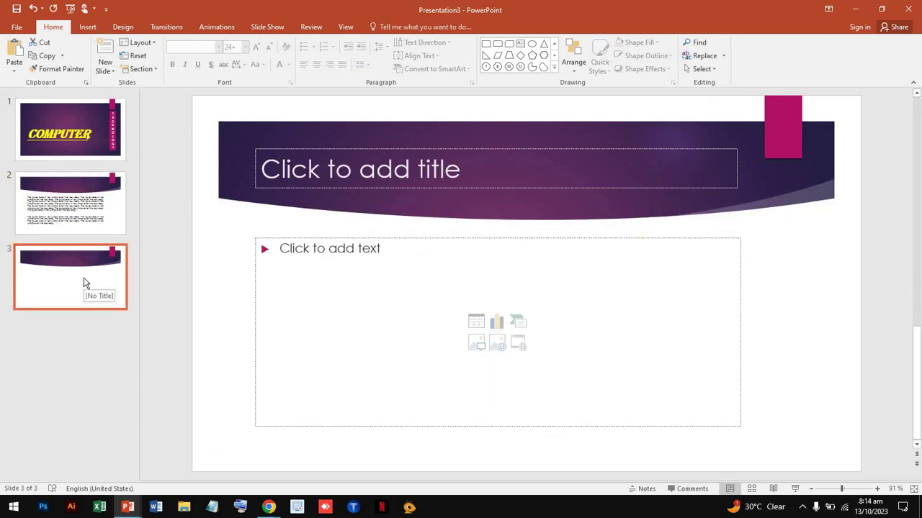
click(424, 289)
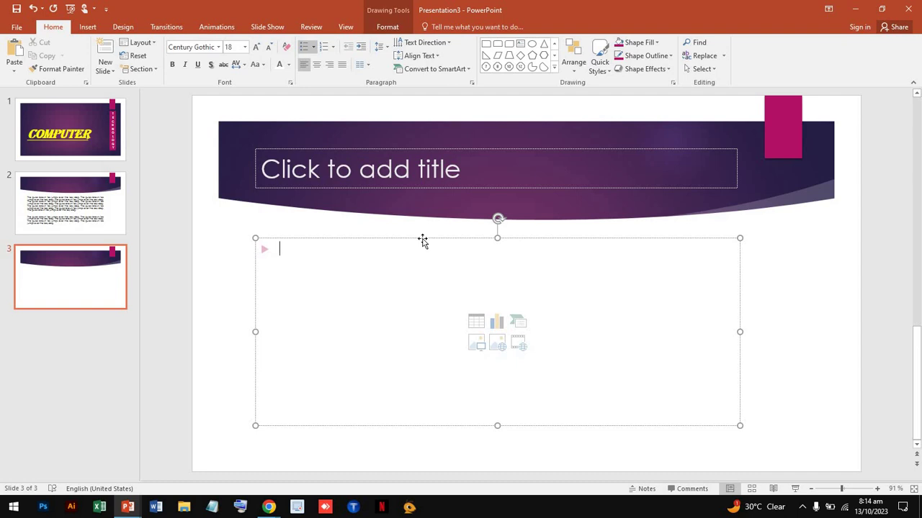
click(422, 241)
key(Delete)
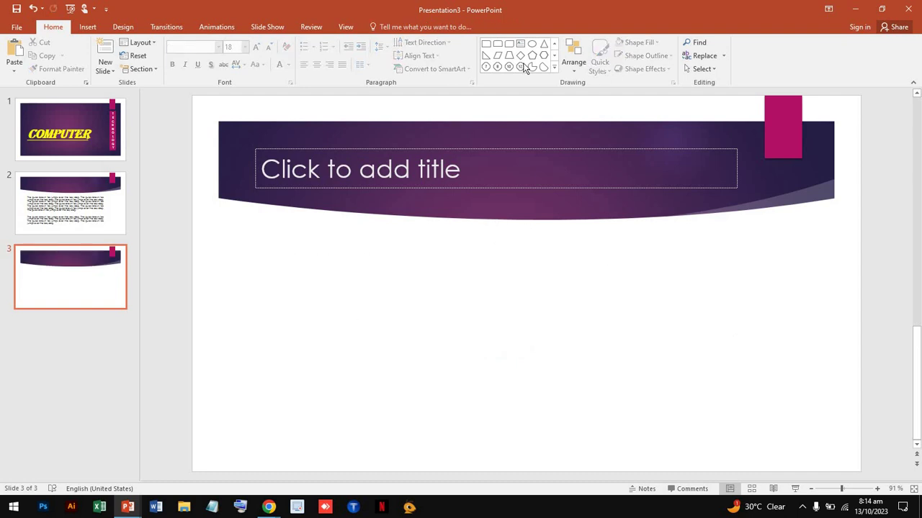
Draw a one-corner-rounded magenta rectangle and an overlapping triangle
click(486, 44)
drag(288, 284, 454, 389)
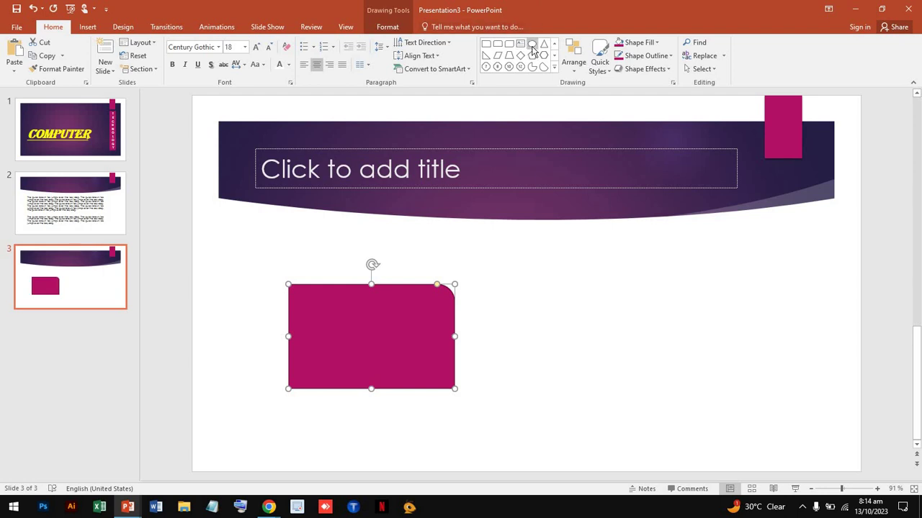
mouse_move(450, 335)
mouse_down()
mouse_move(420, 295)
mouse_move(527, 373)
mouse_up()
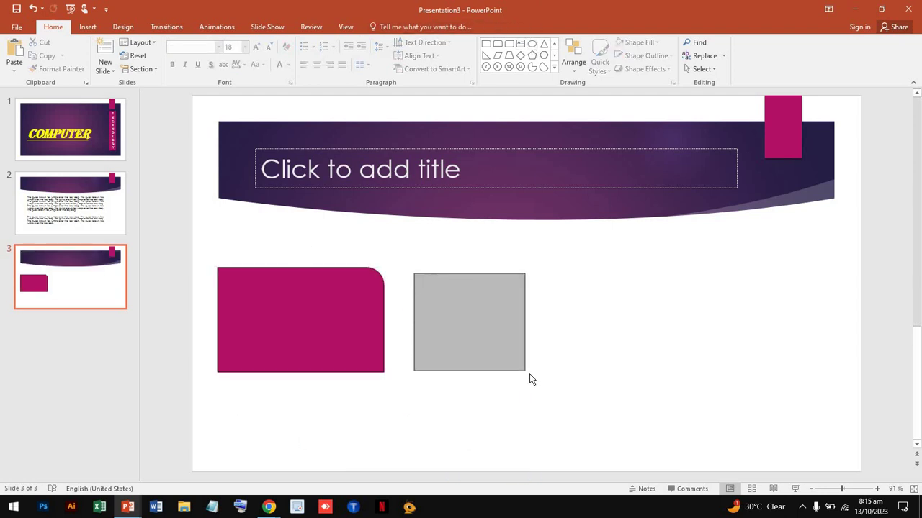
click(543, 44)
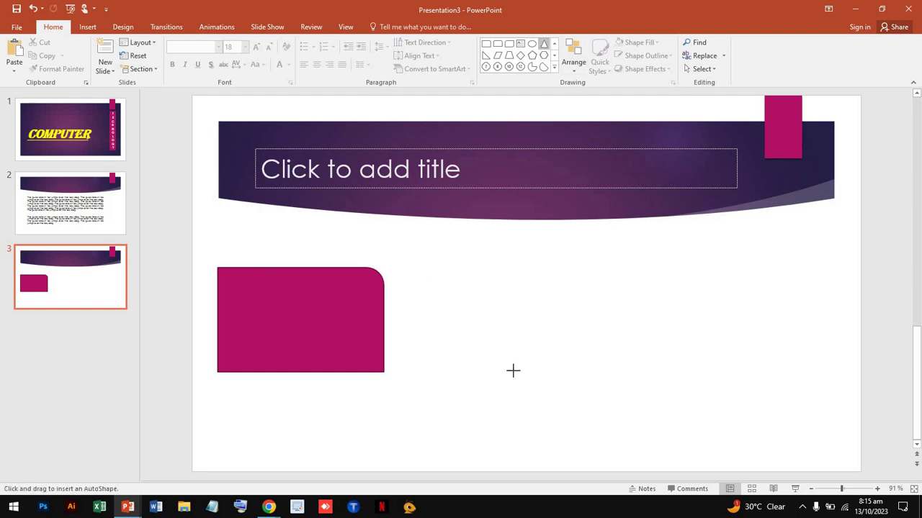
drag(411, 267, 555, 411)
drag(512, 367, 454, 330)
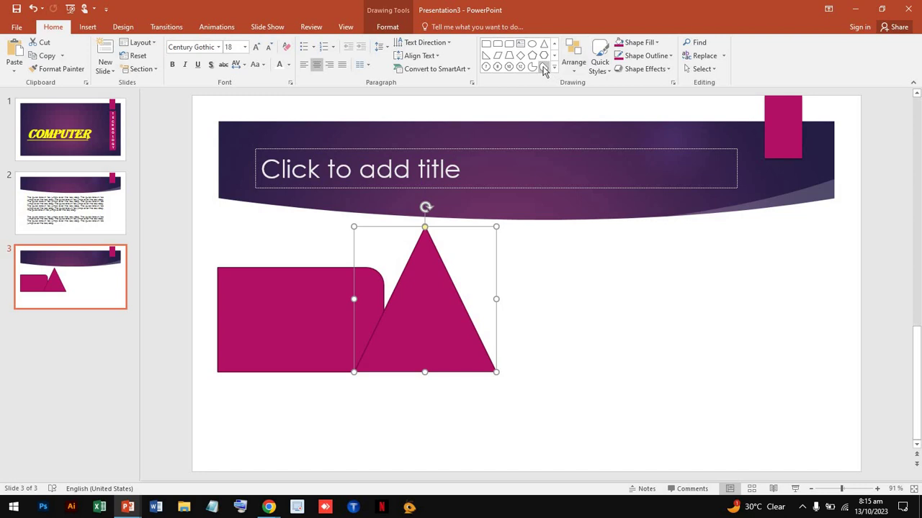
click(551, 278)
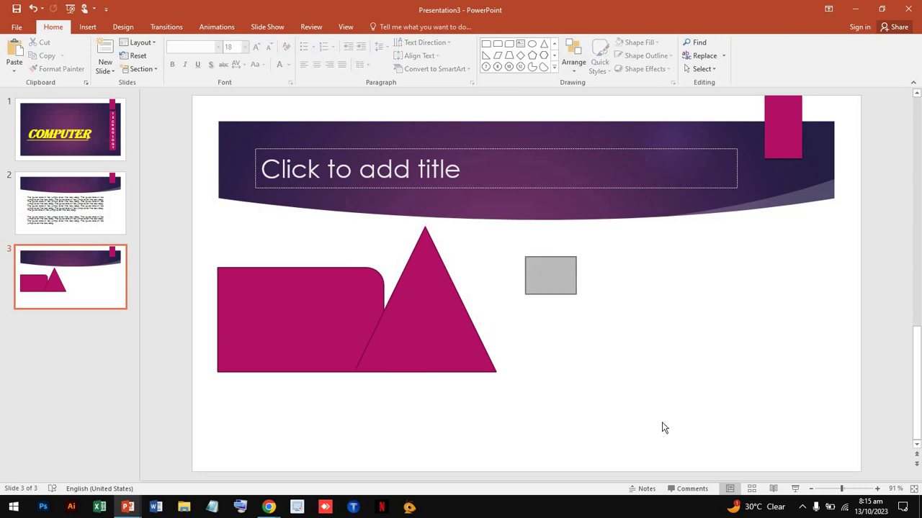
Draw a chord shape and move it left to overlap the triangle
click(546, 64)
drag(563, 254, 690, 372)
drag(625, 332, 519, 331)
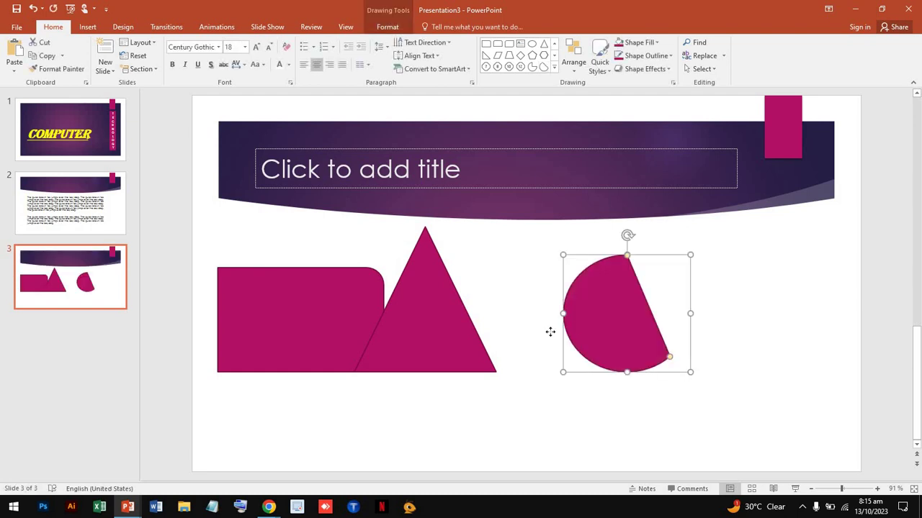
click(663, 289)
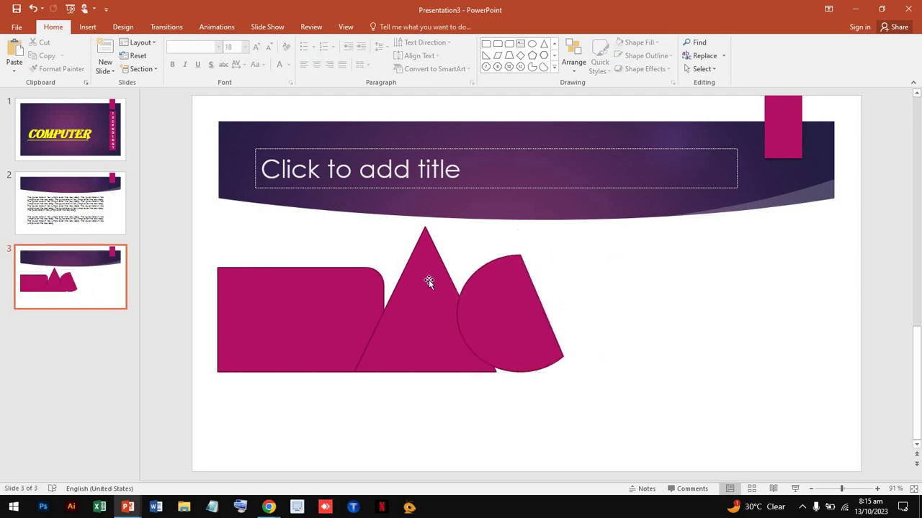
click(491, 350)
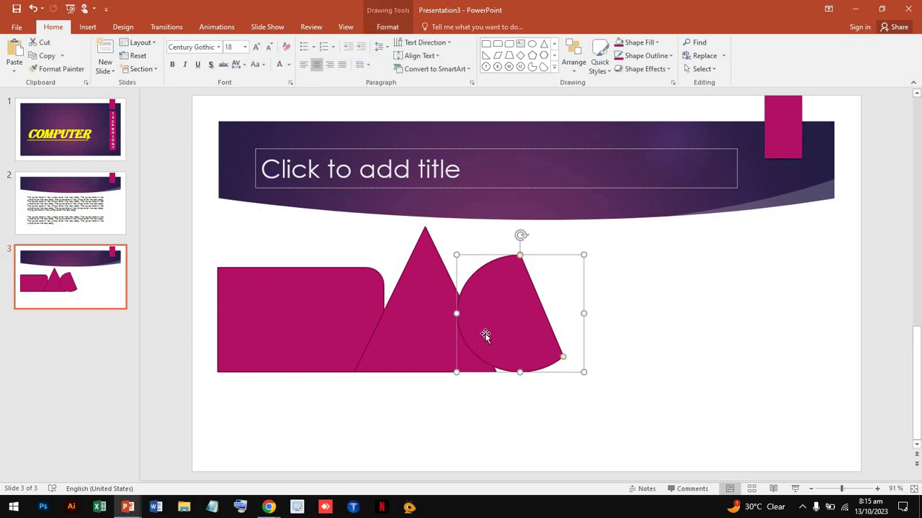
Nudge the chord slightly left, apply the purple shape style, and fill it solid red
click(387, 28)
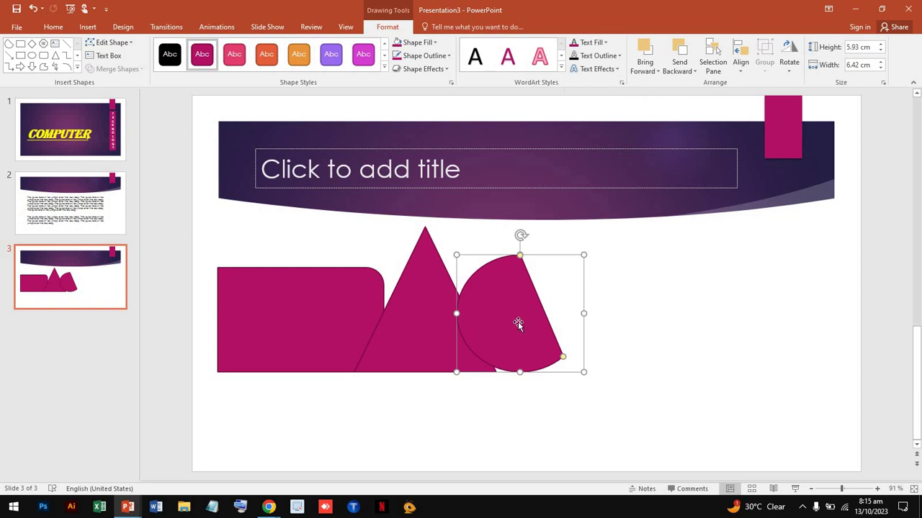
drag(518, 322, 503, 322)
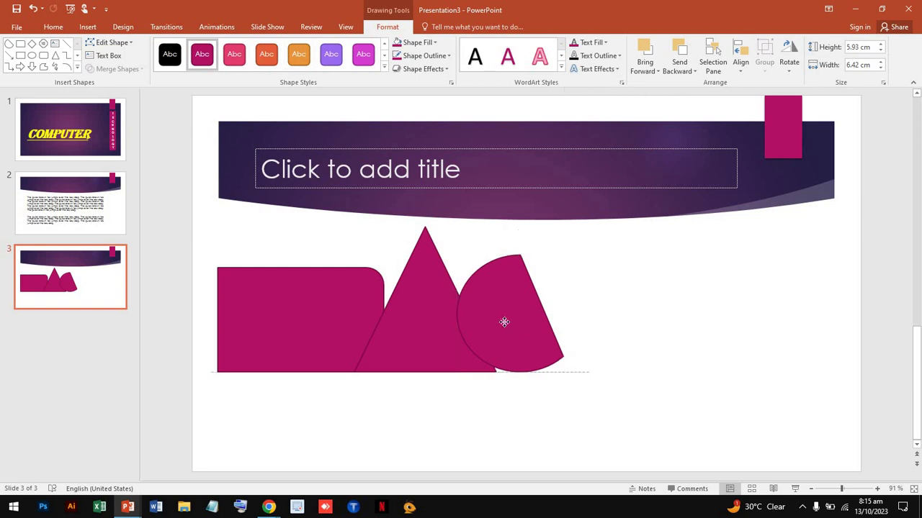
click(335, 62)
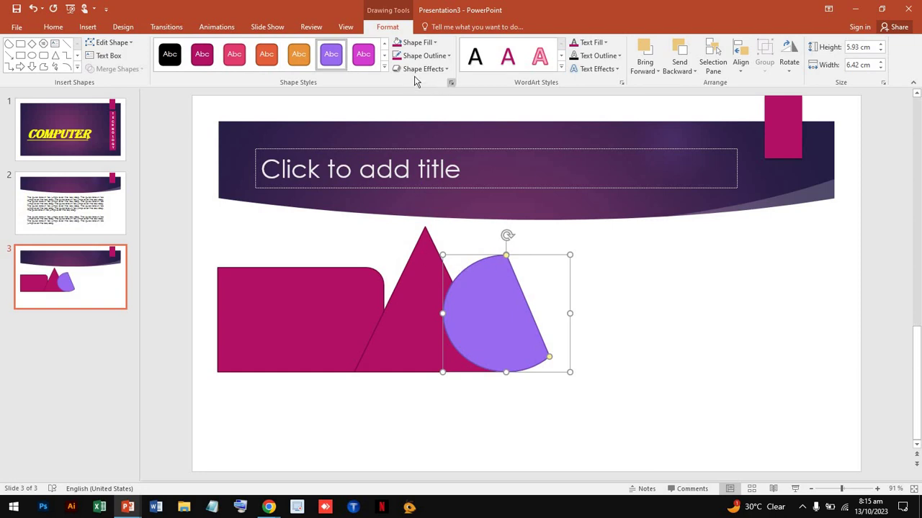
click(435, 44)
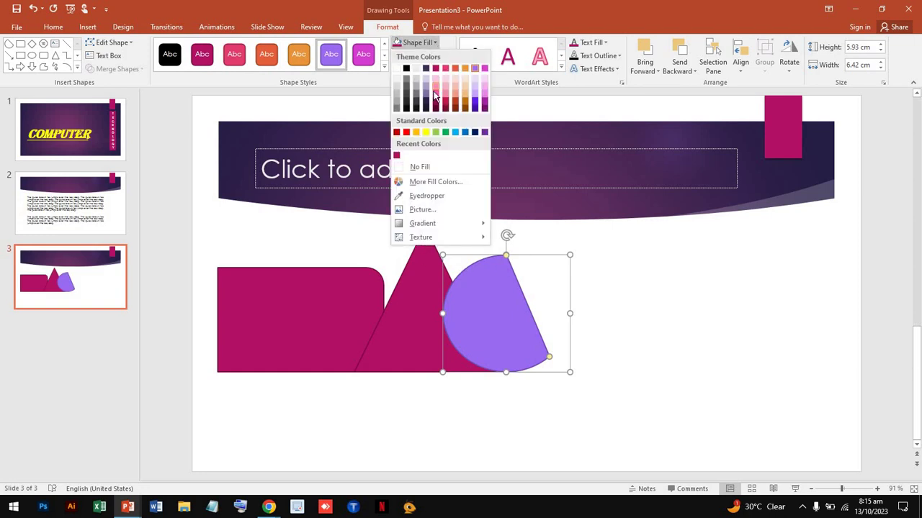
click(433, 131)
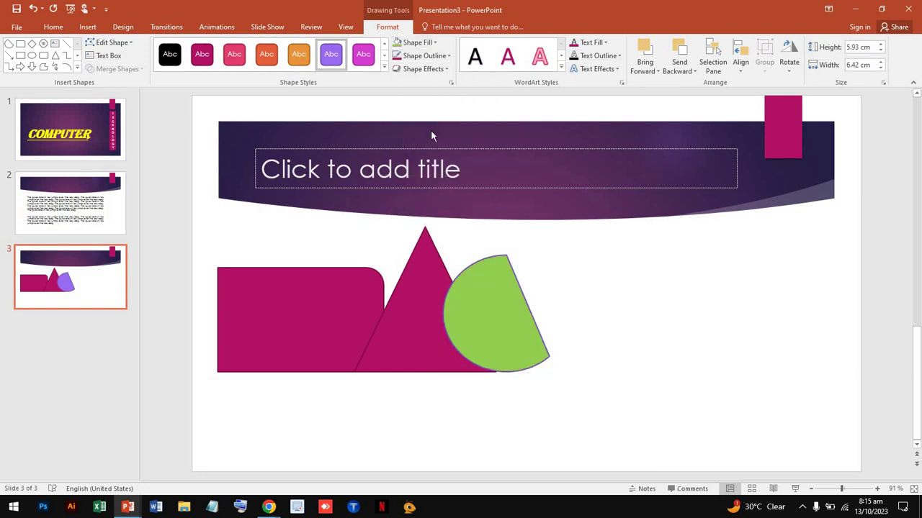
click(432, 43)
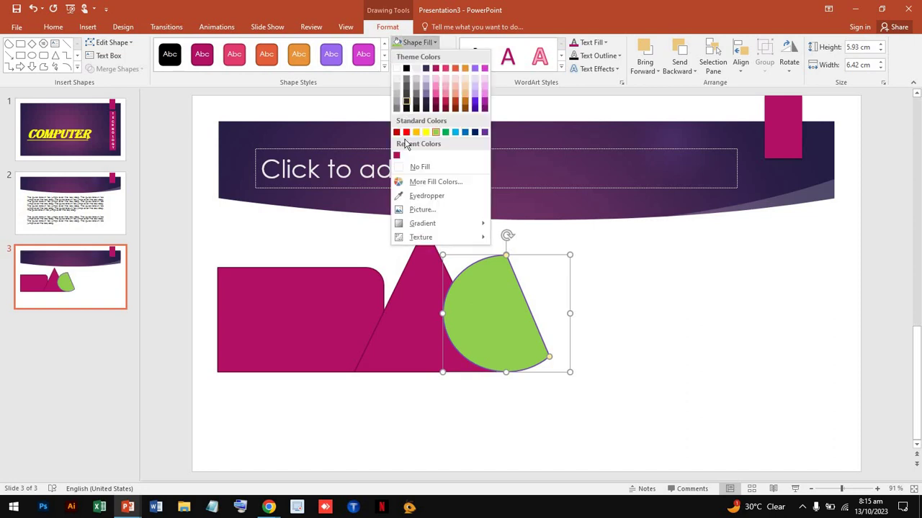
click(406, 131)
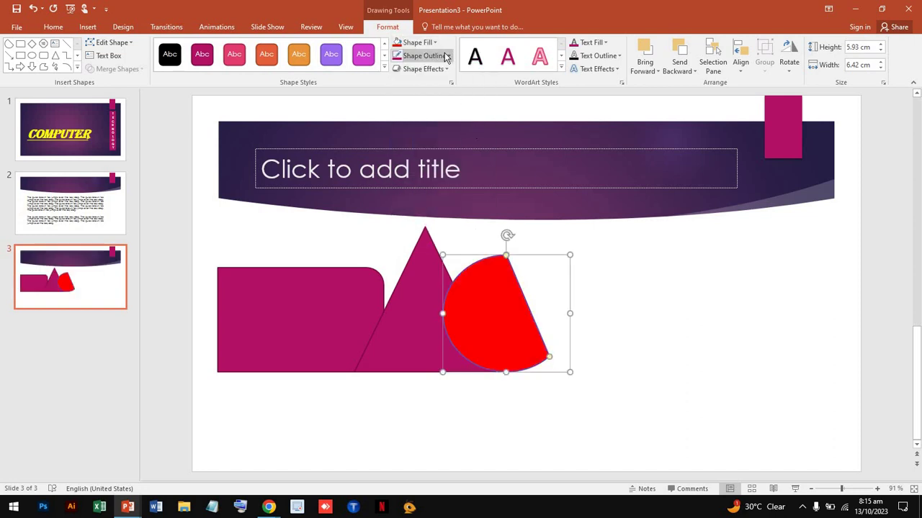
Add a bevel preset effect to the red chord
click(443, 69)
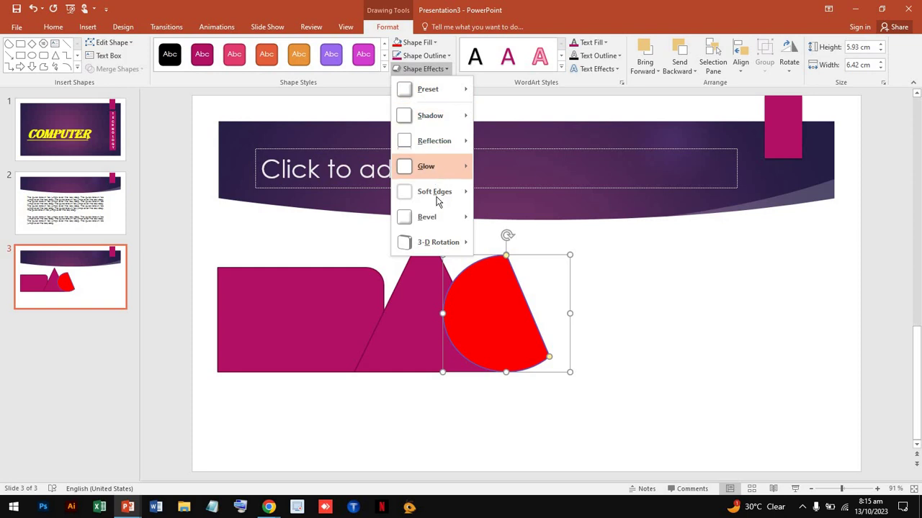
mouse_move(440, 216)
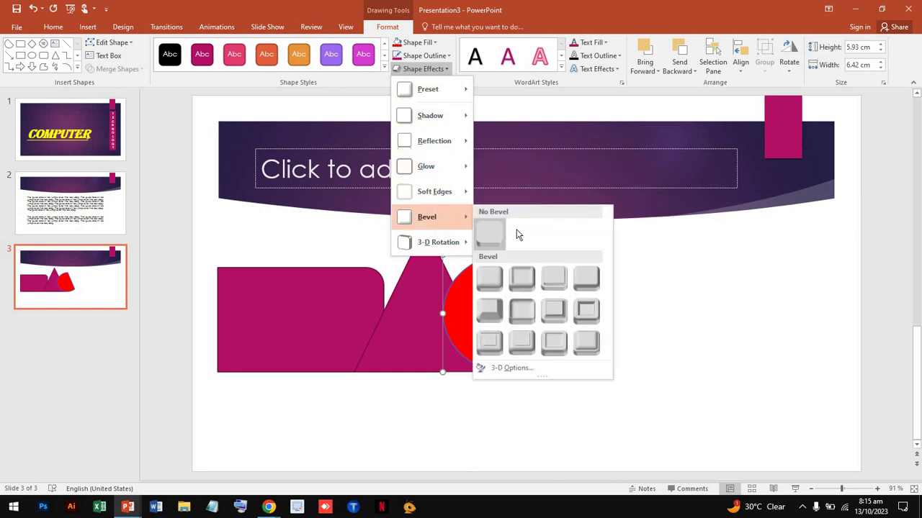
click(521, 279)
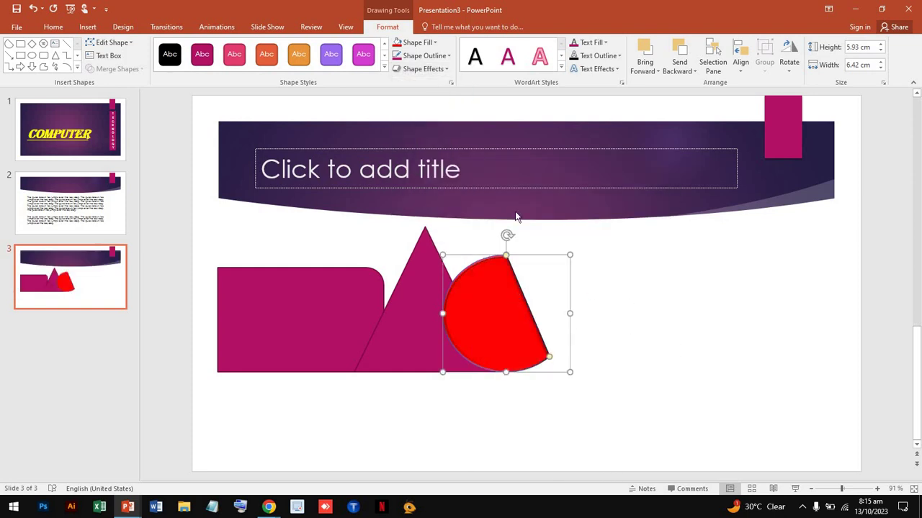
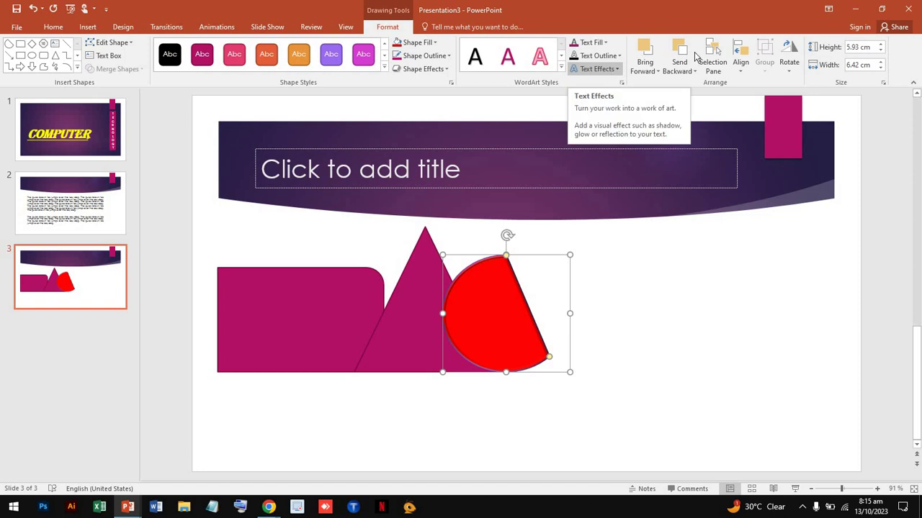
Group the red half-circle, triangle and rounded rectangle on slide 3, then drag the group right and down
click(582, 345)
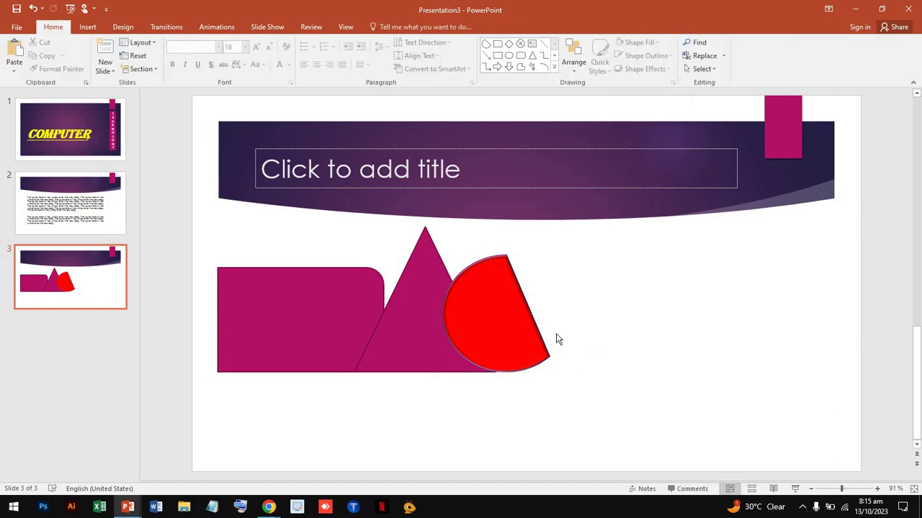
click(489, 324)
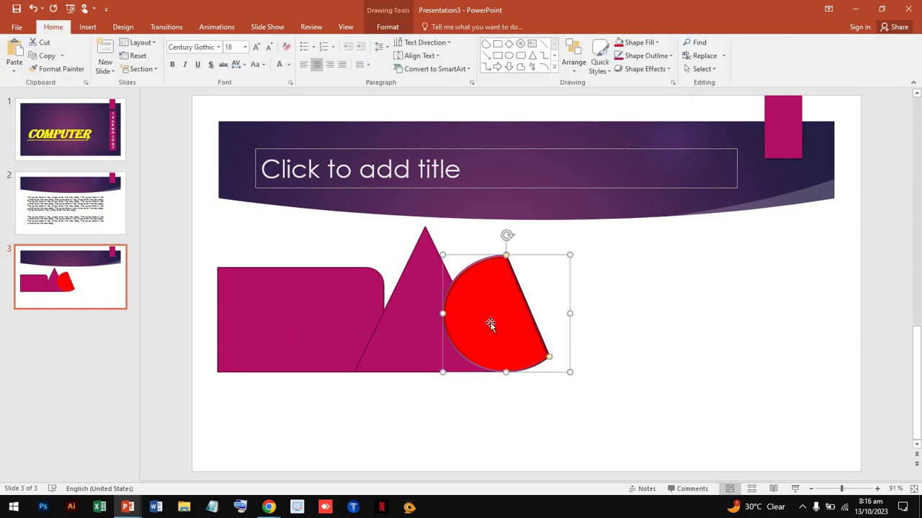
shift+click(425, 336)
shift+click(280, 334)
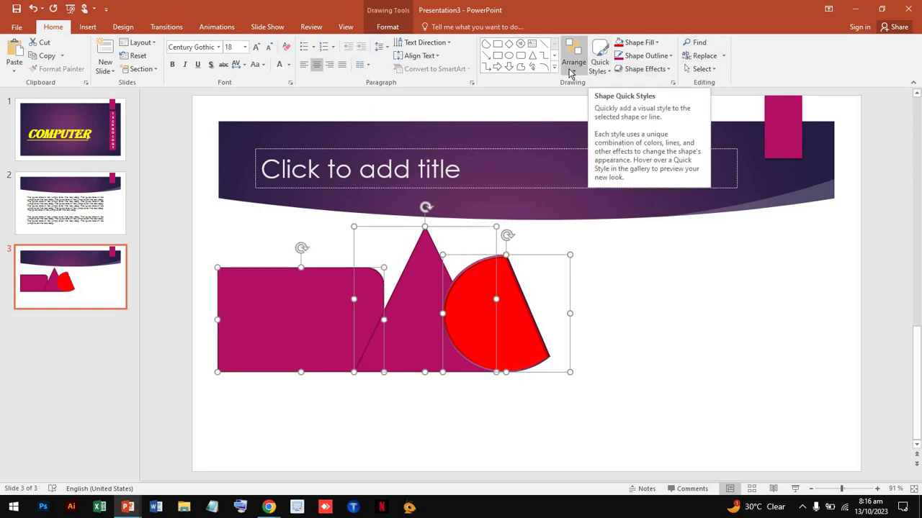
click(574, 62)
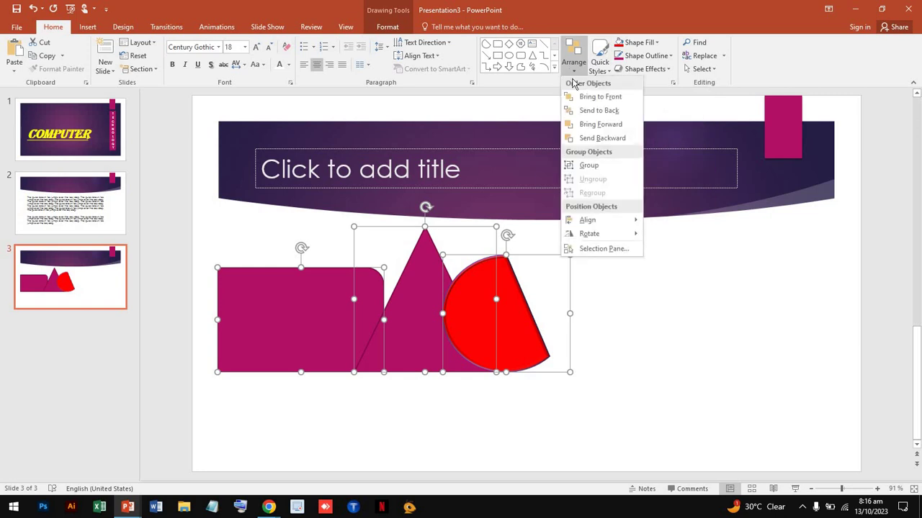
click(589, 165)
click(535, 310)
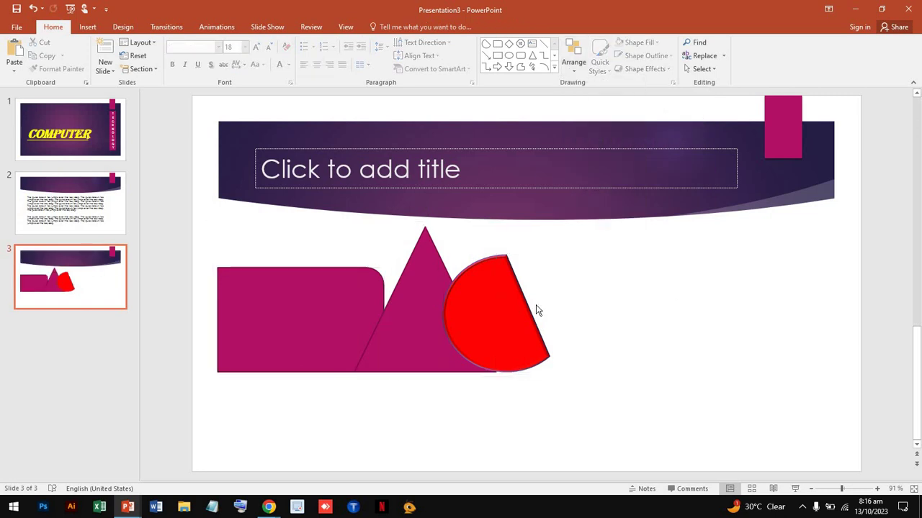
mouse_move(449, 298)
mouse_down()
mouse_move(584, 330)
mouse_move(569, 320)
mouse_move(575, 329)
mouse_up()
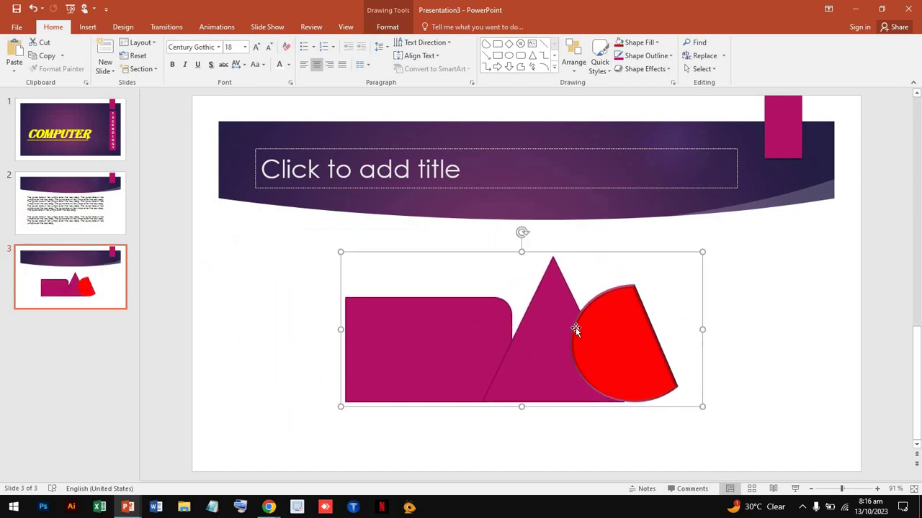
Delete the grouped shapes, then draw, move and delete a test arc on slide 3
key(Delete)
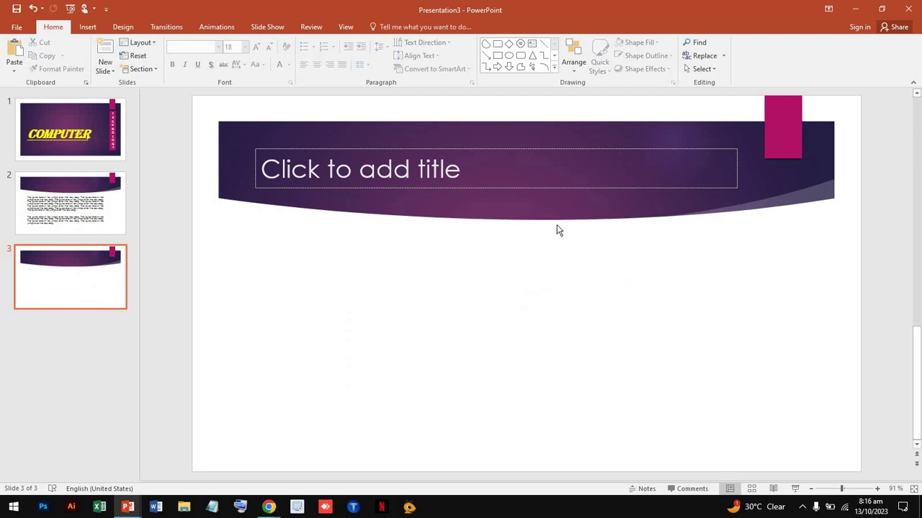
click(554, 66)
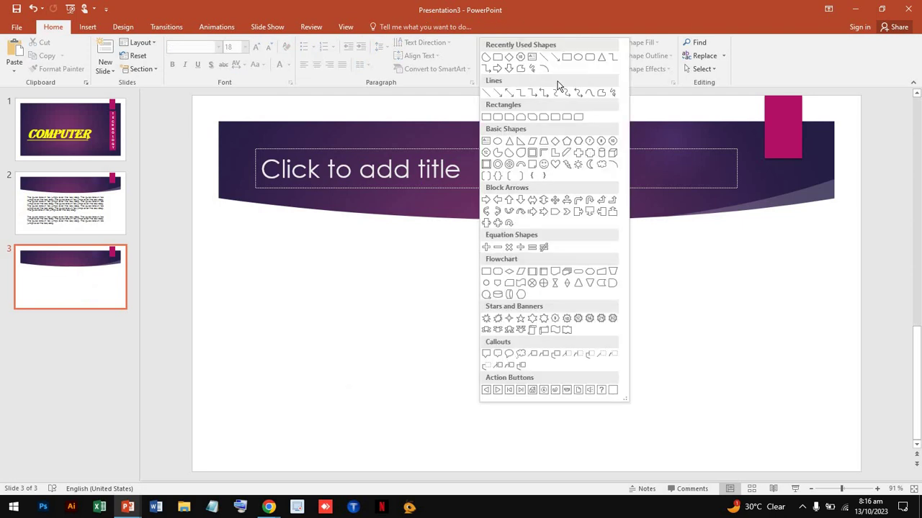
click(544, 69)
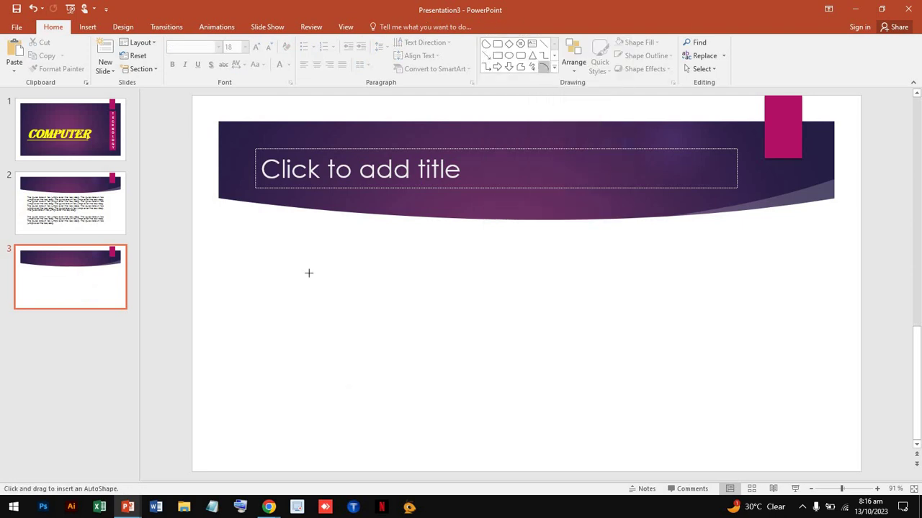
drag(308, 256, 444, 431)
click(379, 341)
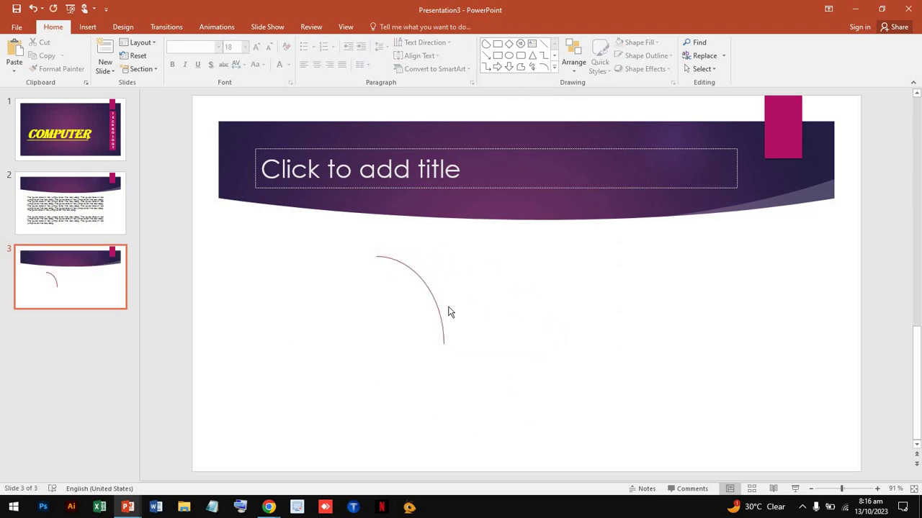
drag(415, 271, 545, 266)
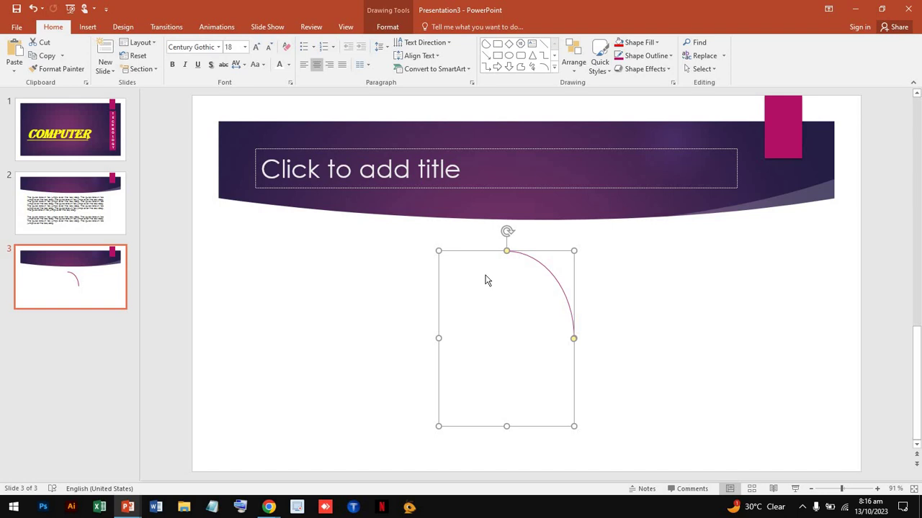
key(Delete)
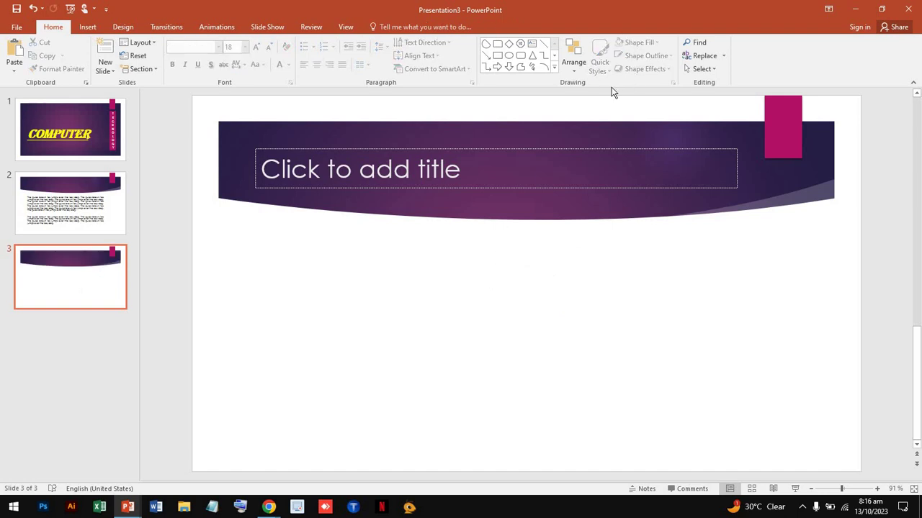
Draw a triangle in the middle of slide 3 and fill it grey
click(531, 57)
drag(448, 262, 624, 396)
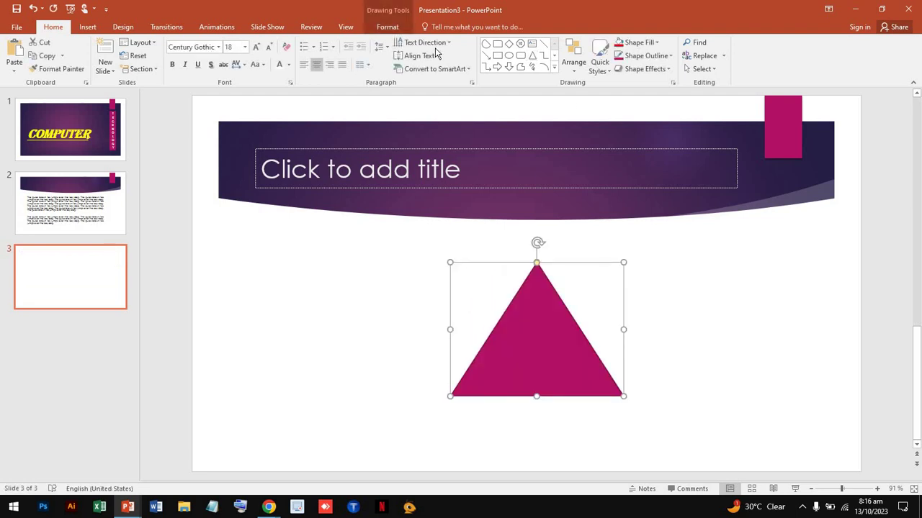
click(655, 42)
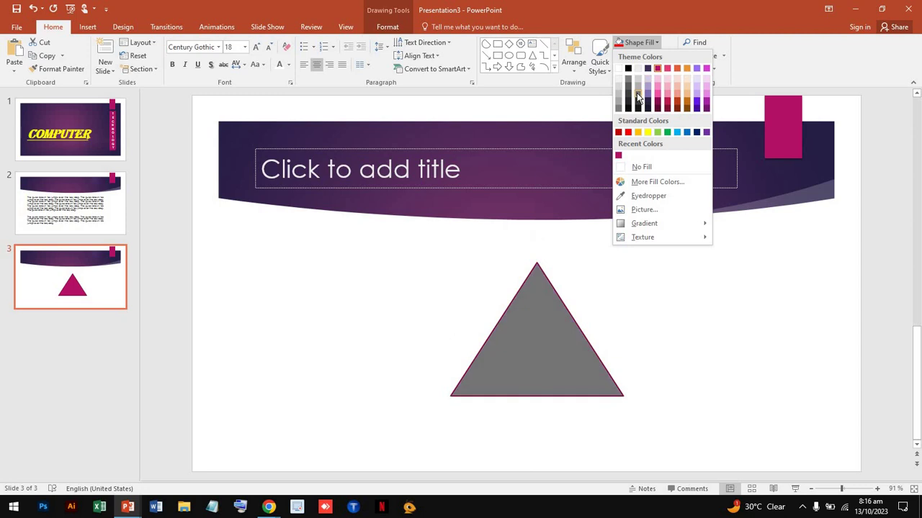
click(637, 98)
Give the triangle a red outline and a bevel shape effect
click(662, 57)
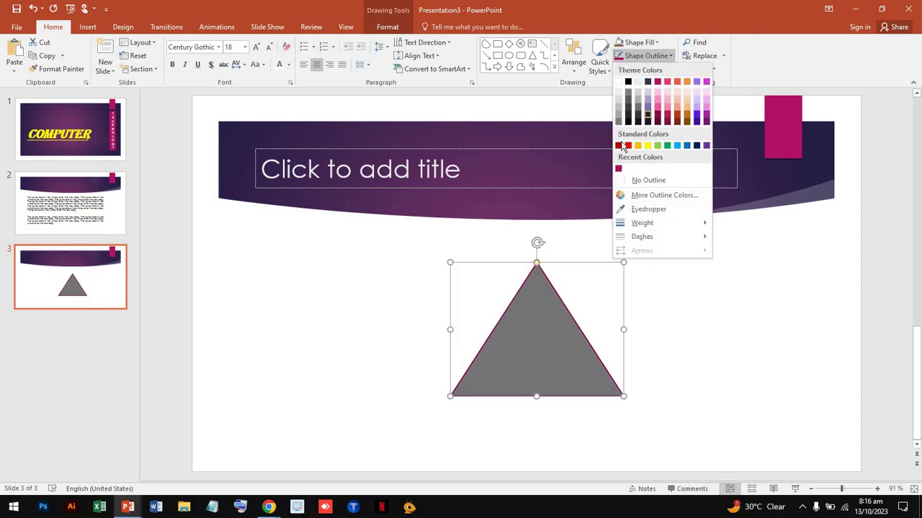
click(618, 147)
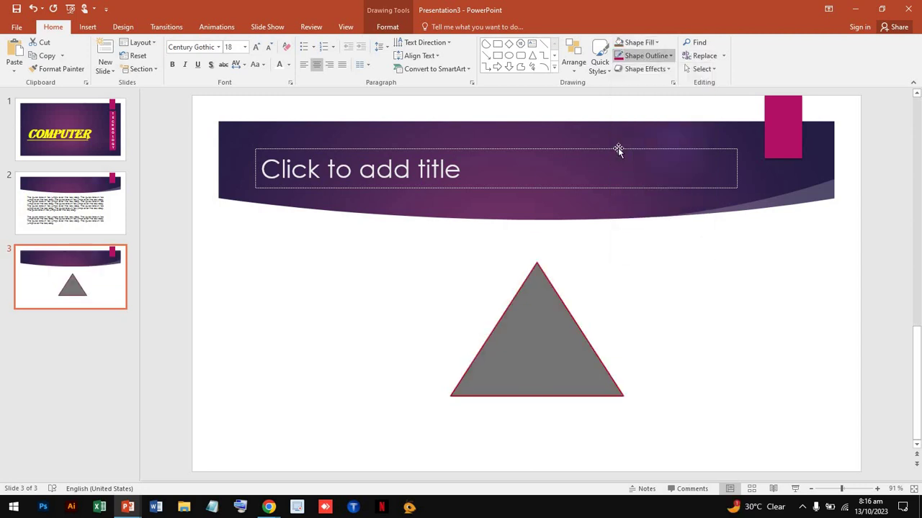
click(641, 69)
mouse_move(656, 241)
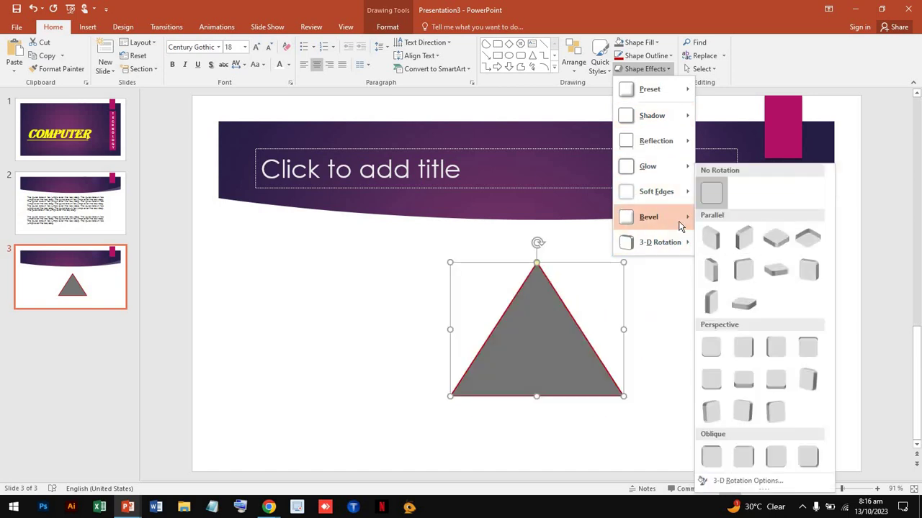
mouse_move(680, 218)
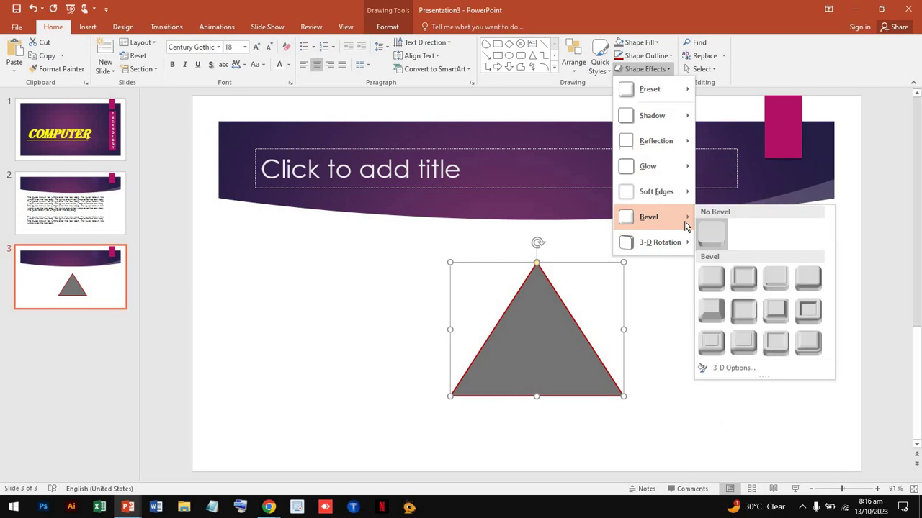
click(711, 316)
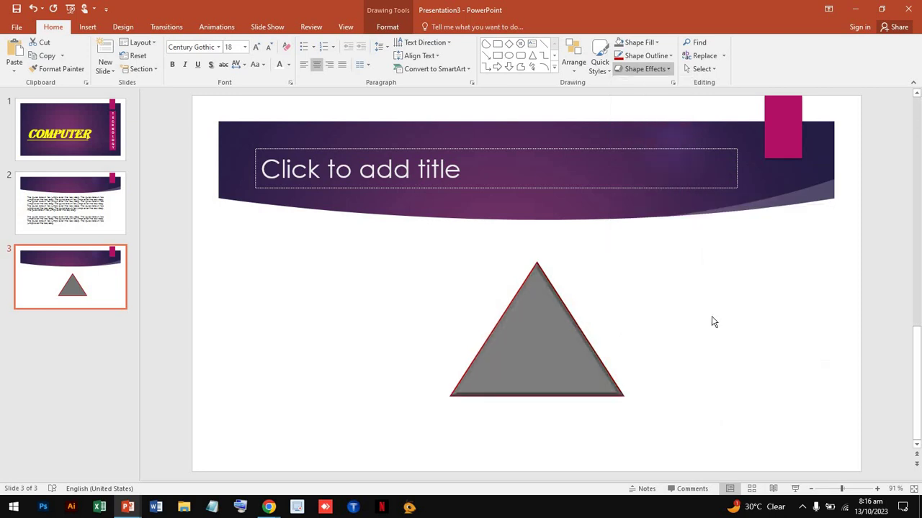
On slide 2, find occurrences of 'over' and move the search box off the text
click(104, 208)
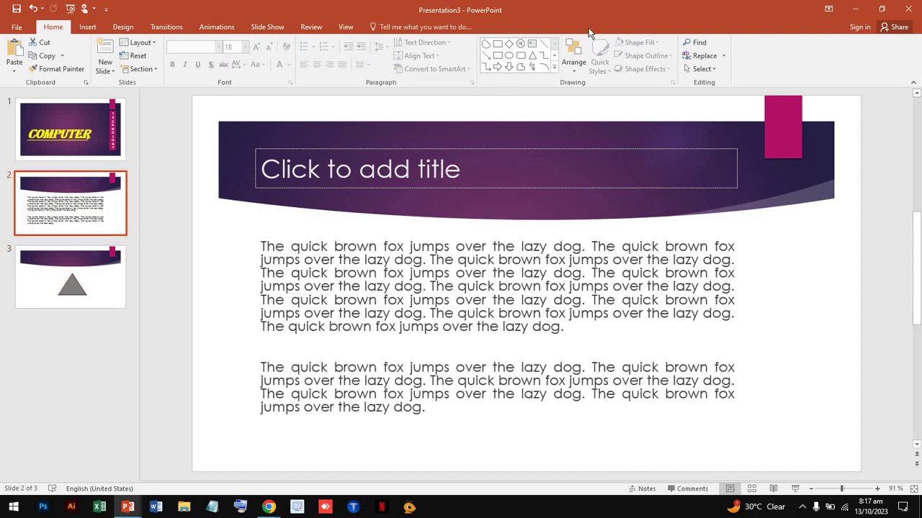
click(703, 43)
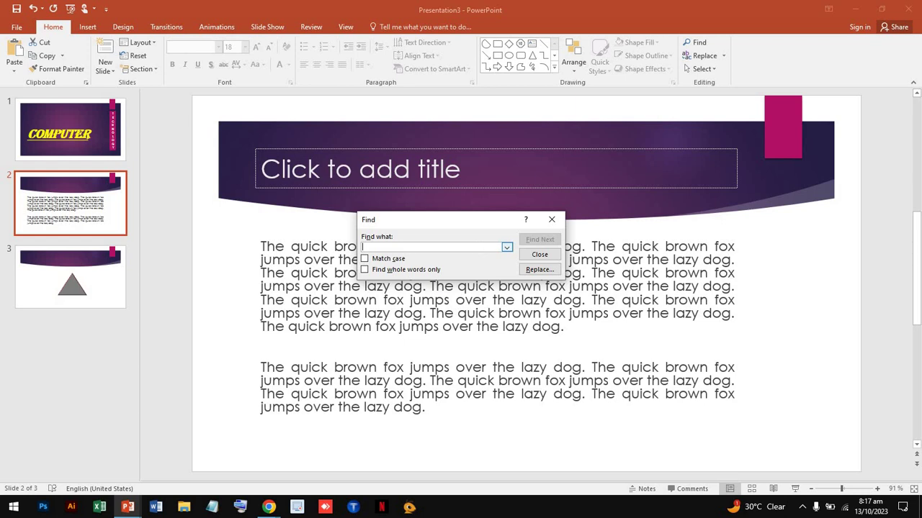
text(over)
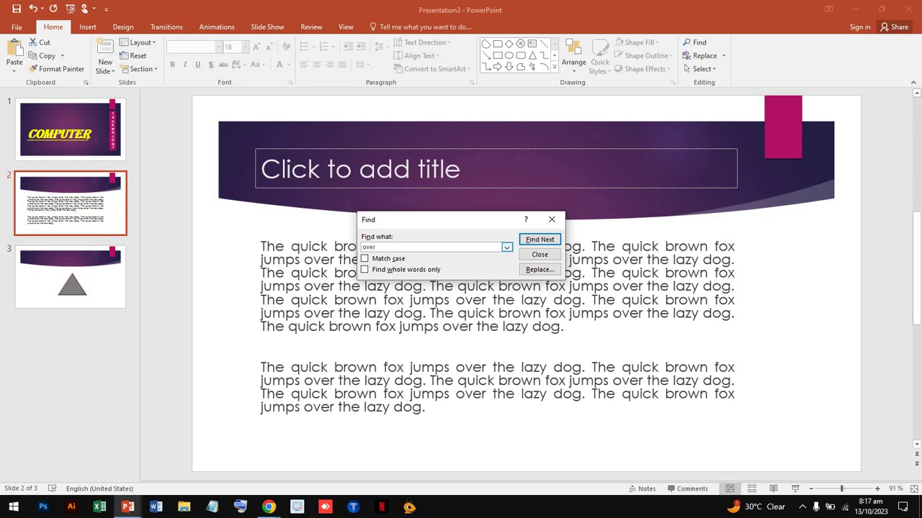
click(535, 245)
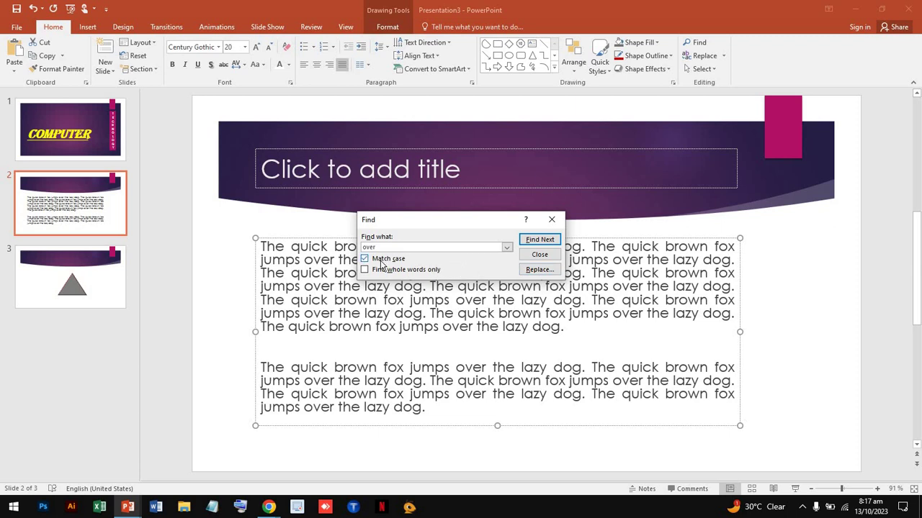
click(538, 240)
drag(484, 217, 694, 126)
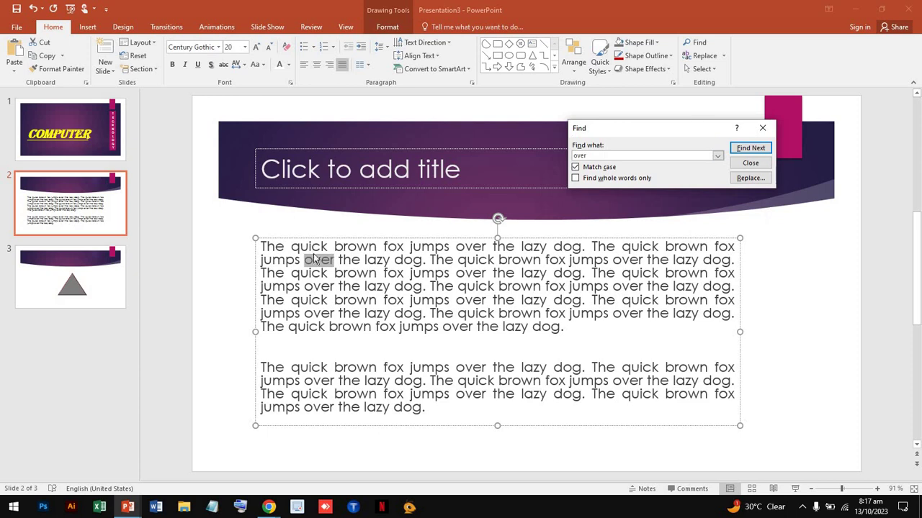
Replace the next 'over' with 'in' and check the replaced word
click(750, 177)
click(658, 175)
text(in)
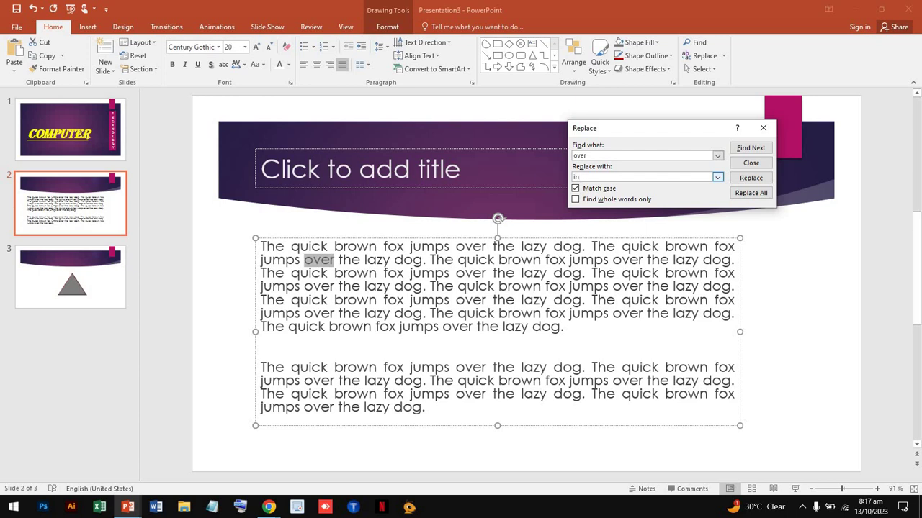
key(Return)
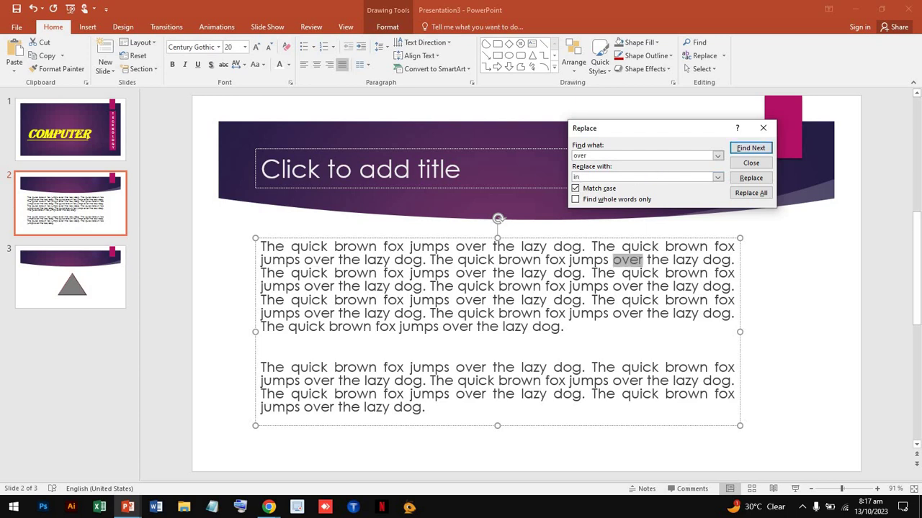
click(749, 177)
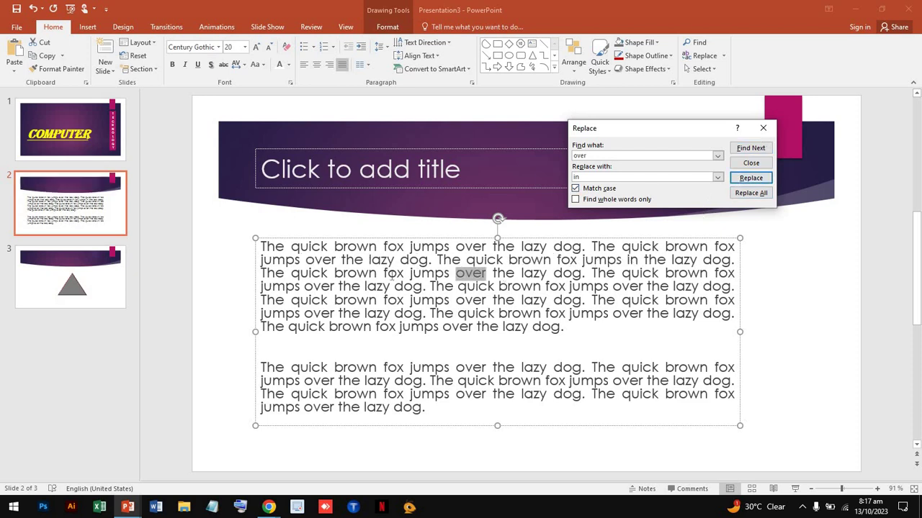
double_click(634, 260)
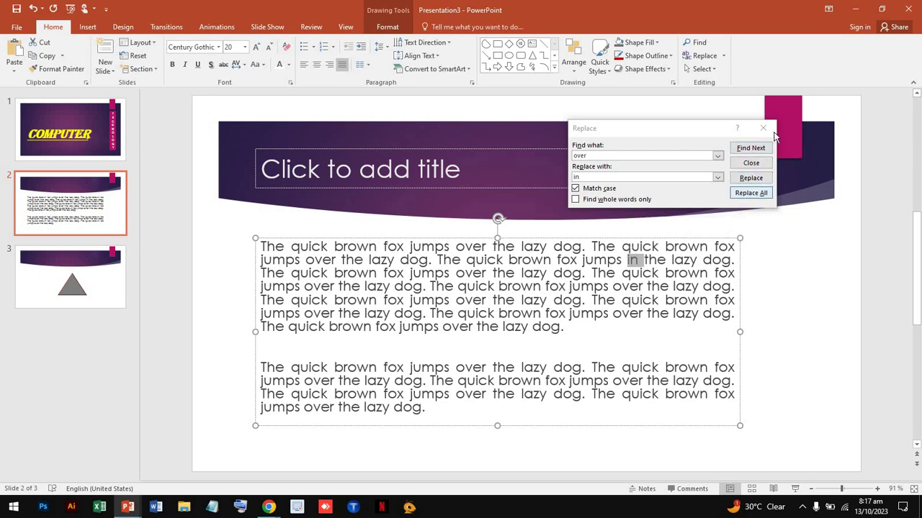
Replace all remaining 'over' with 'in', dismiss the 14-replacements message and close Replace
click(760, 201)
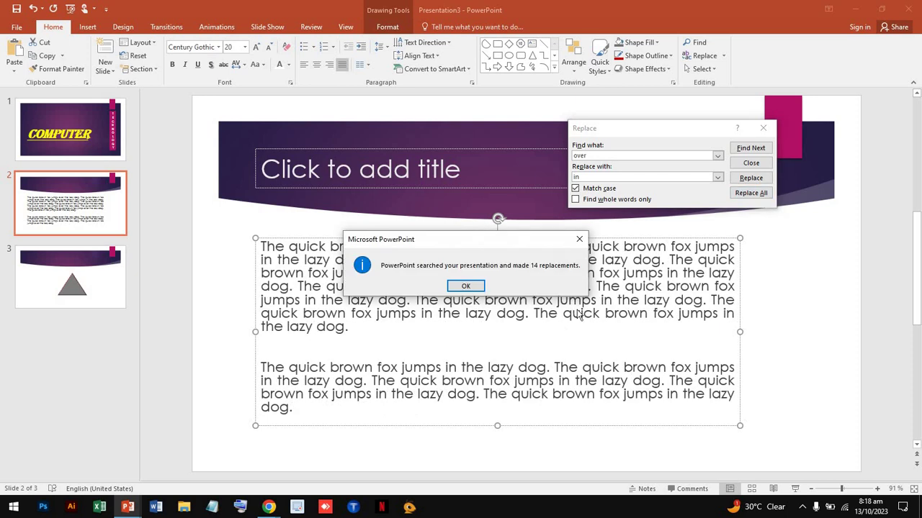
click(466, 286)
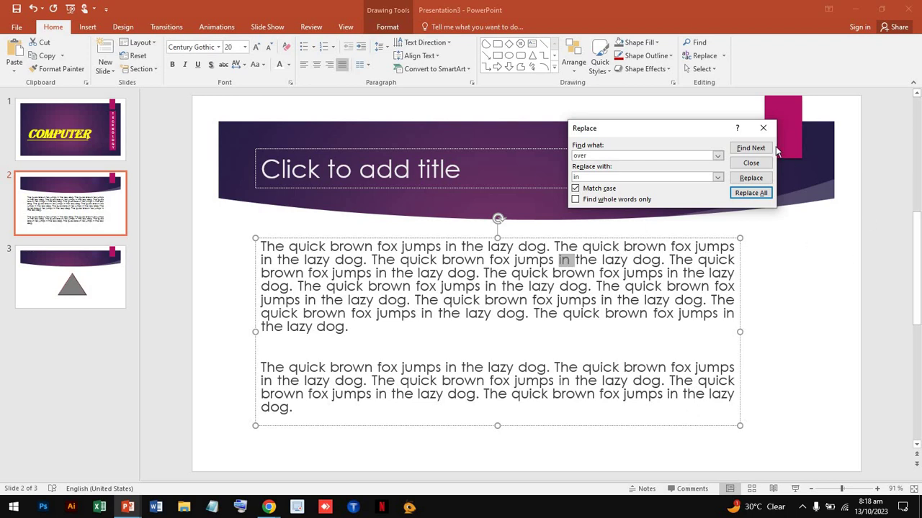
click(763, 128)
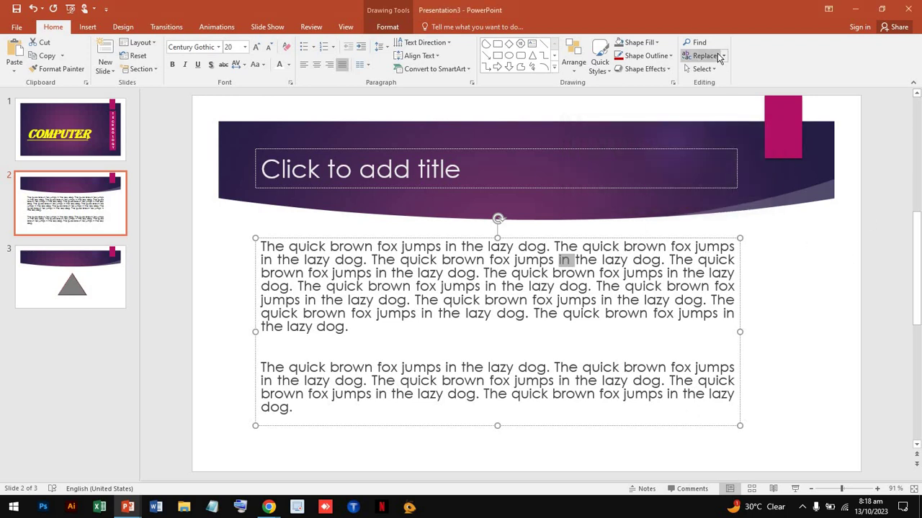
Go to slide 1 and open the Selection Pane listing Subtitle 2 and Title 1
click(724, 56)
click(725, 56)
click(698, 69)
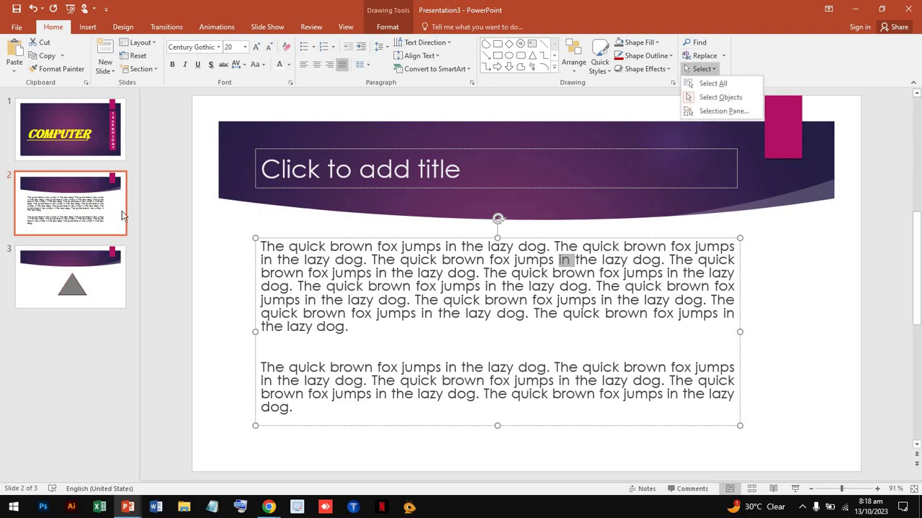
click(92, 297)
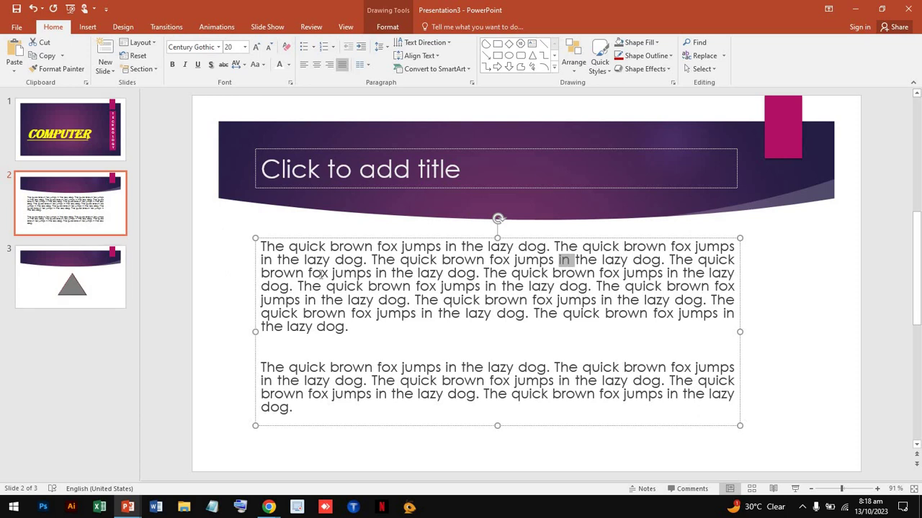
click(66, 126)
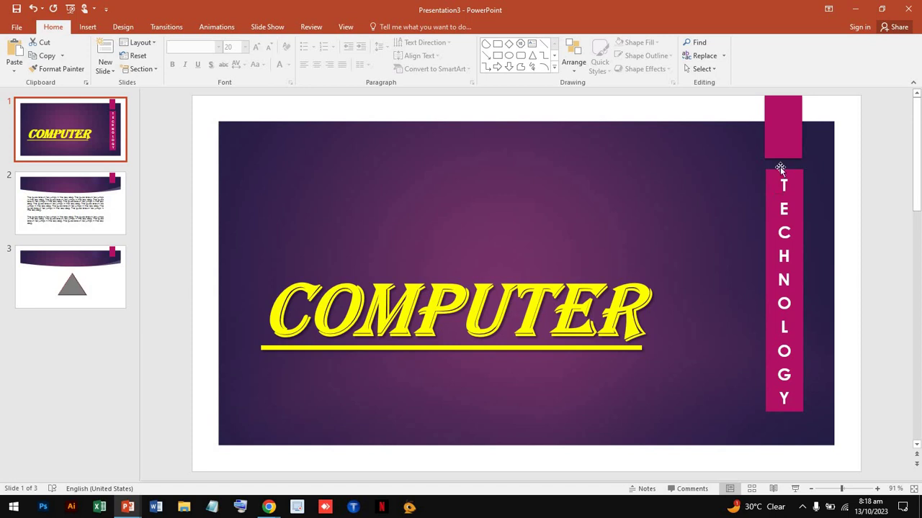
click(706, 67)
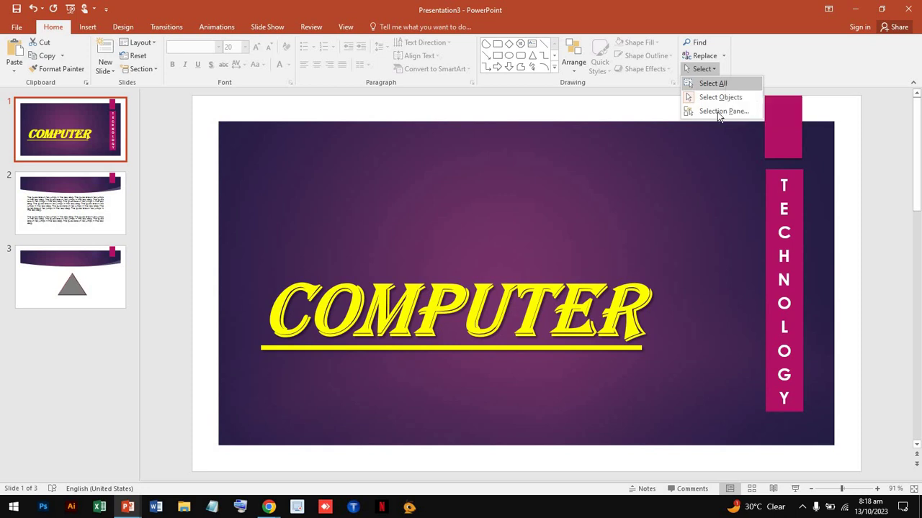
click(717, 111)
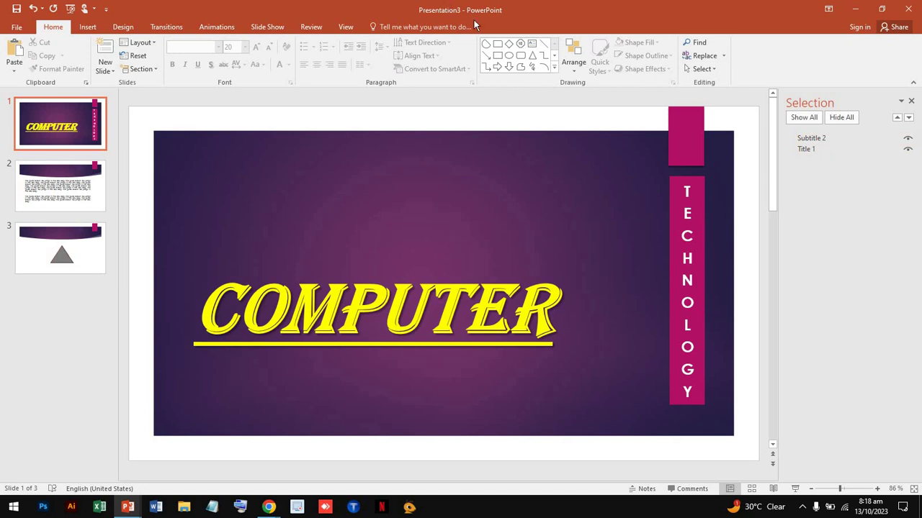
Draw a test rectangle and a test triangle above the COMPUTER title on slide 1
click(497, 55)
drag(298, 154, 460, 243)
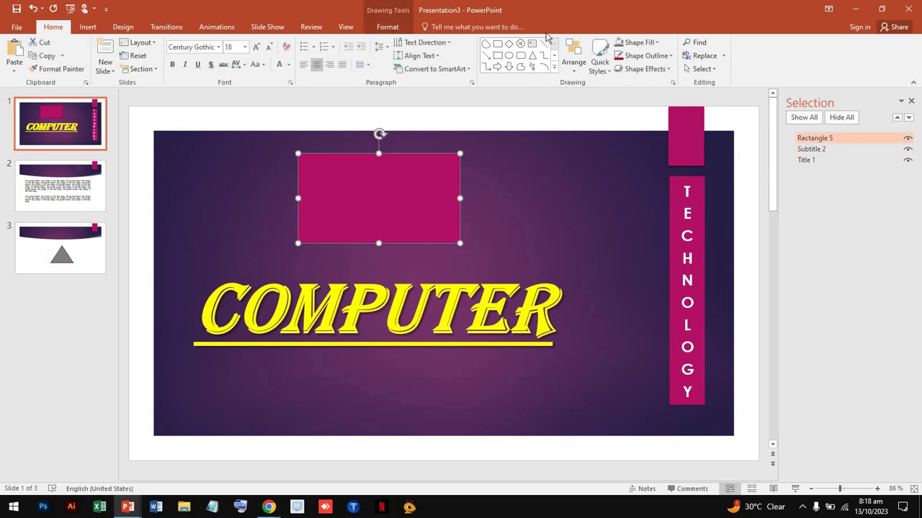
click(531, 56)
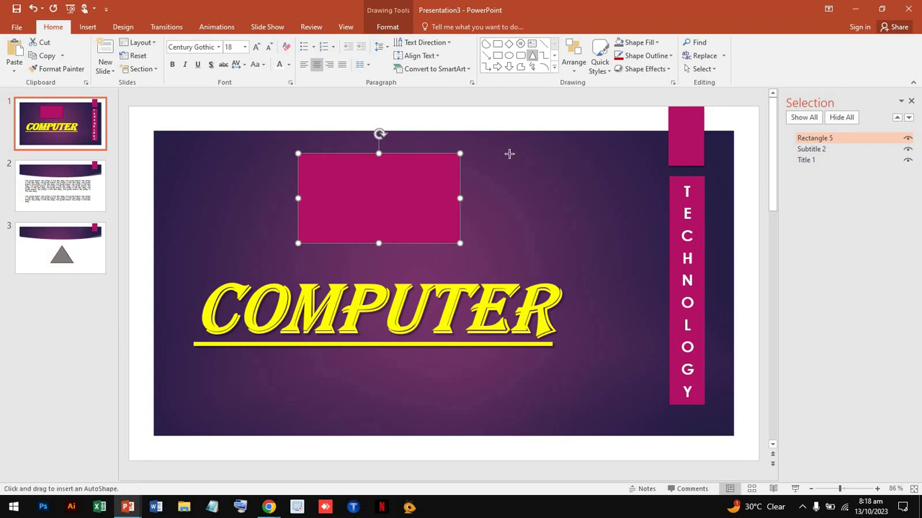
drag(509, 156, 634, 276)
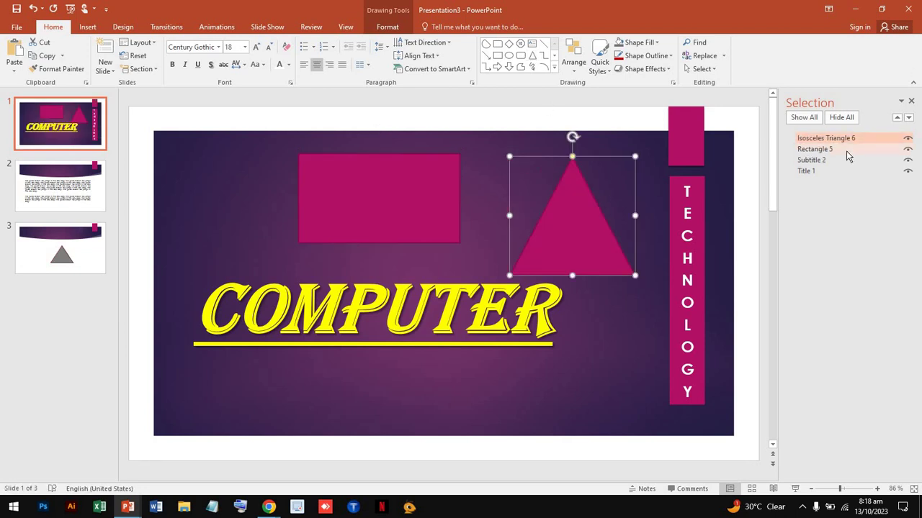
Hide Rectangle 5 and Isosceles Triangle 6, Show All again, and close the Selection Pane
click(847, 152)
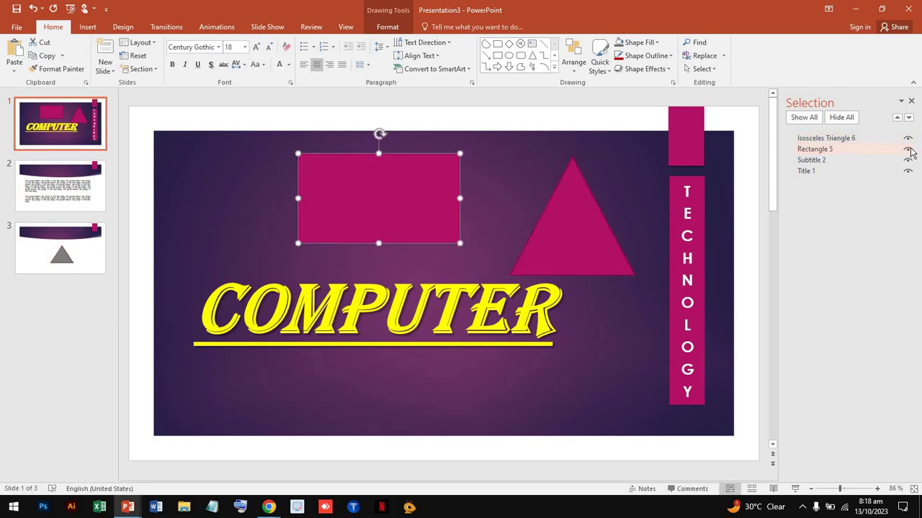
click(908, 149)
click(908, 138)
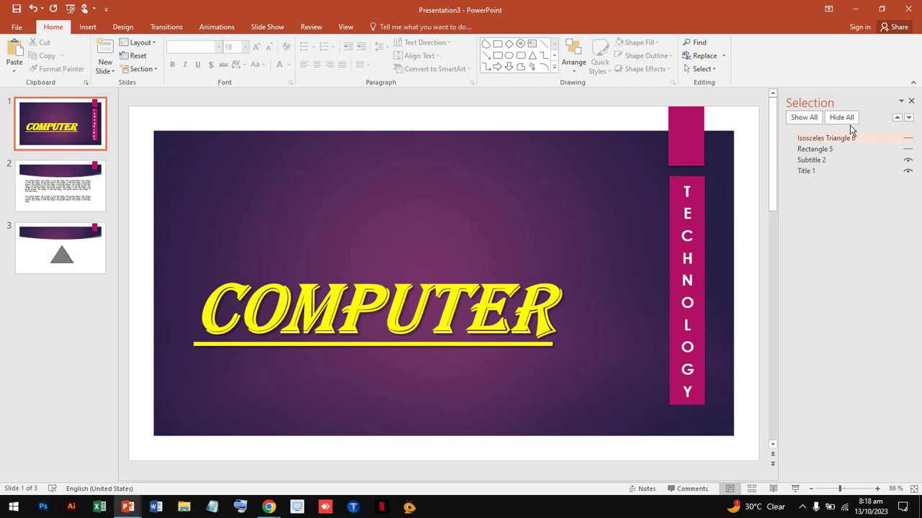
click(810, 119)
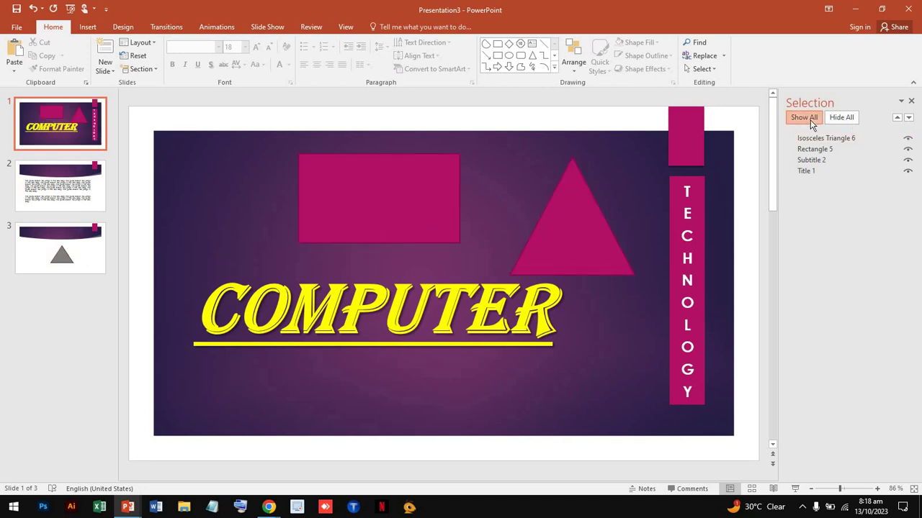
click(911, 100)
Delete the pink rectangle and pink triangle from slide 1
click(476, 175)
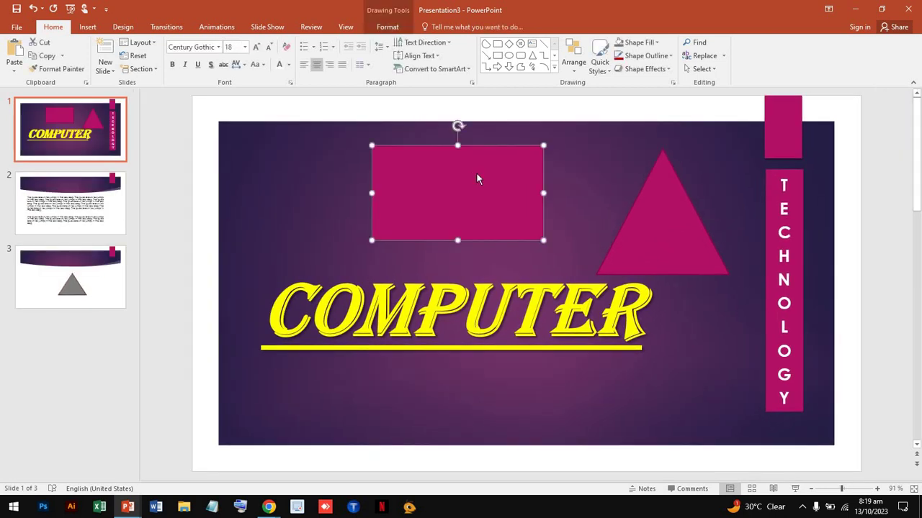
key(Delete)
click(627, 240)
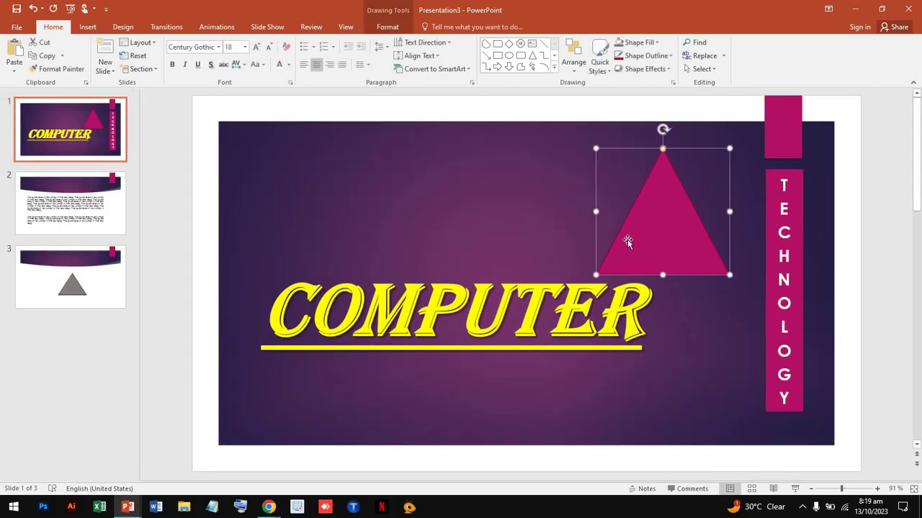
key(Delete)
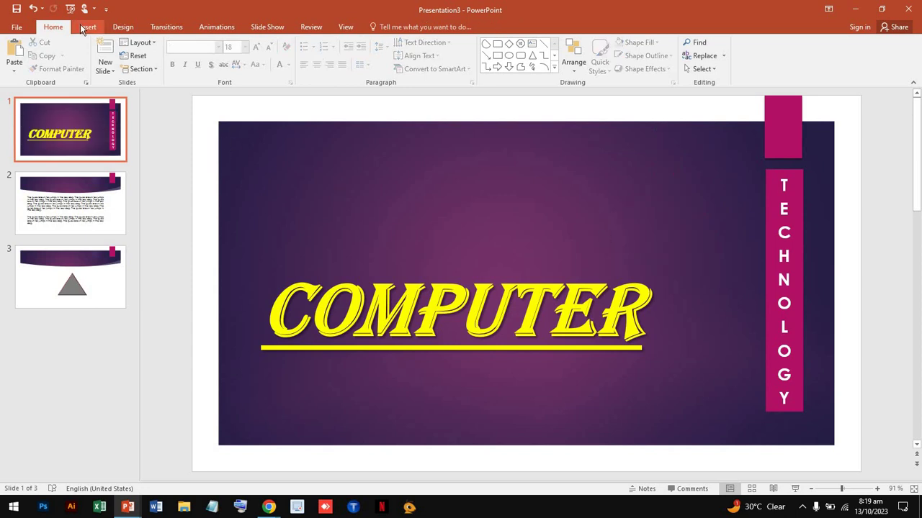
Browse the Insert and Design tabs, return to Home, and close the presentation
click(85, 28)
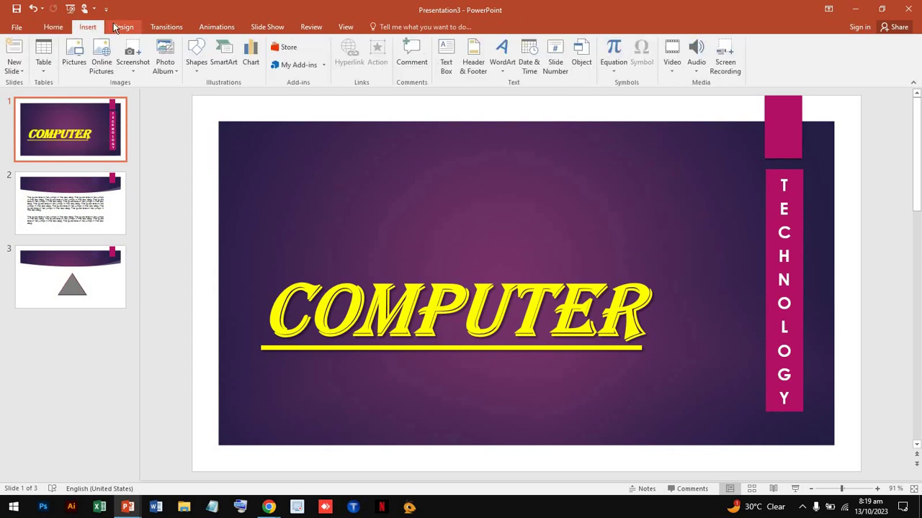
click(123, 27)
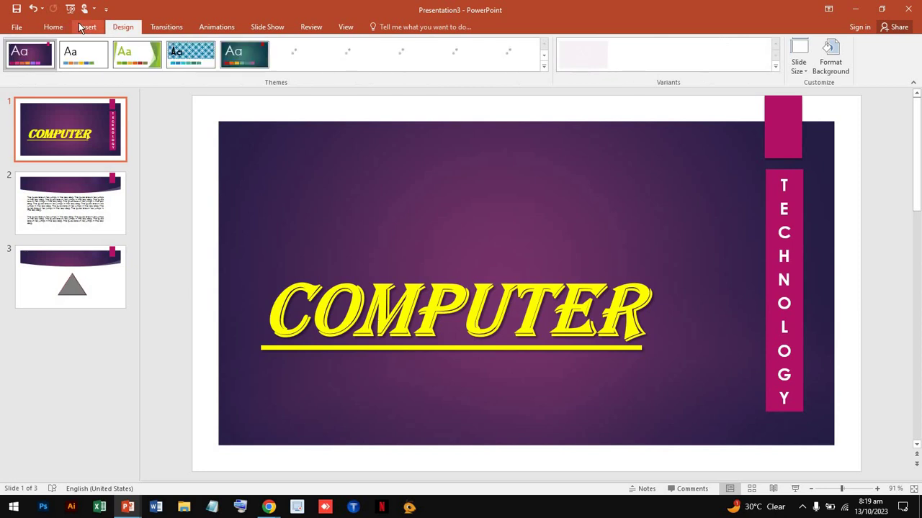
click(88, 27)
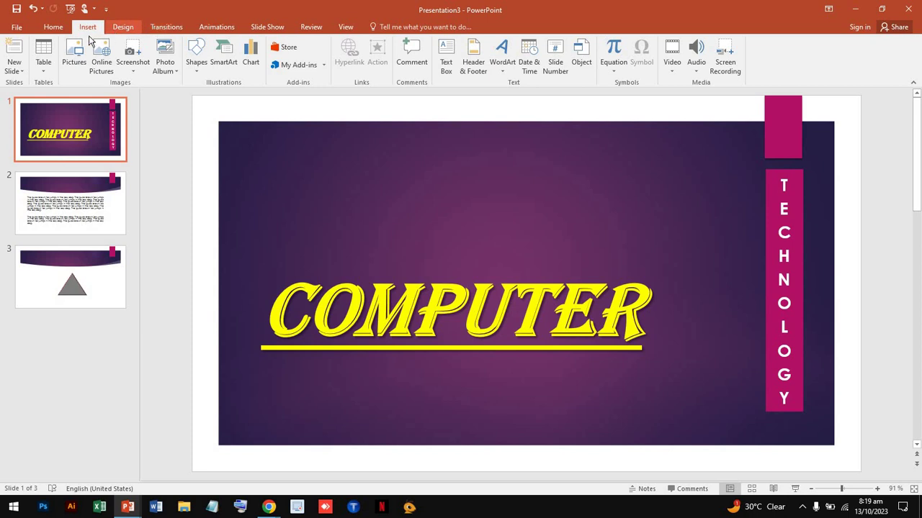
click(62, 29)
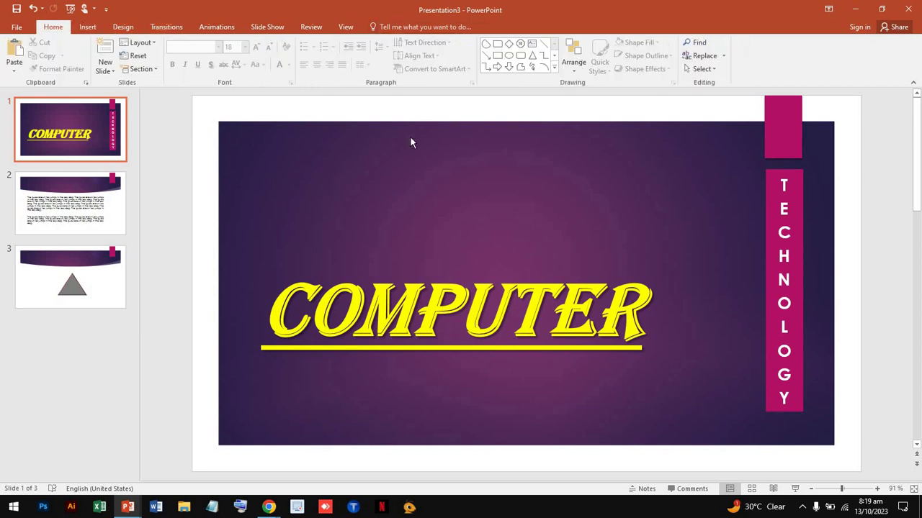
click(909, 9)
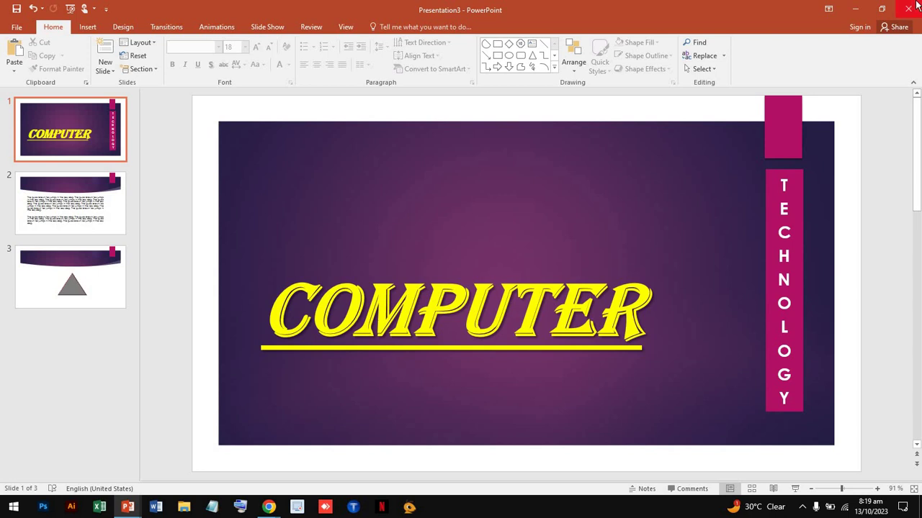